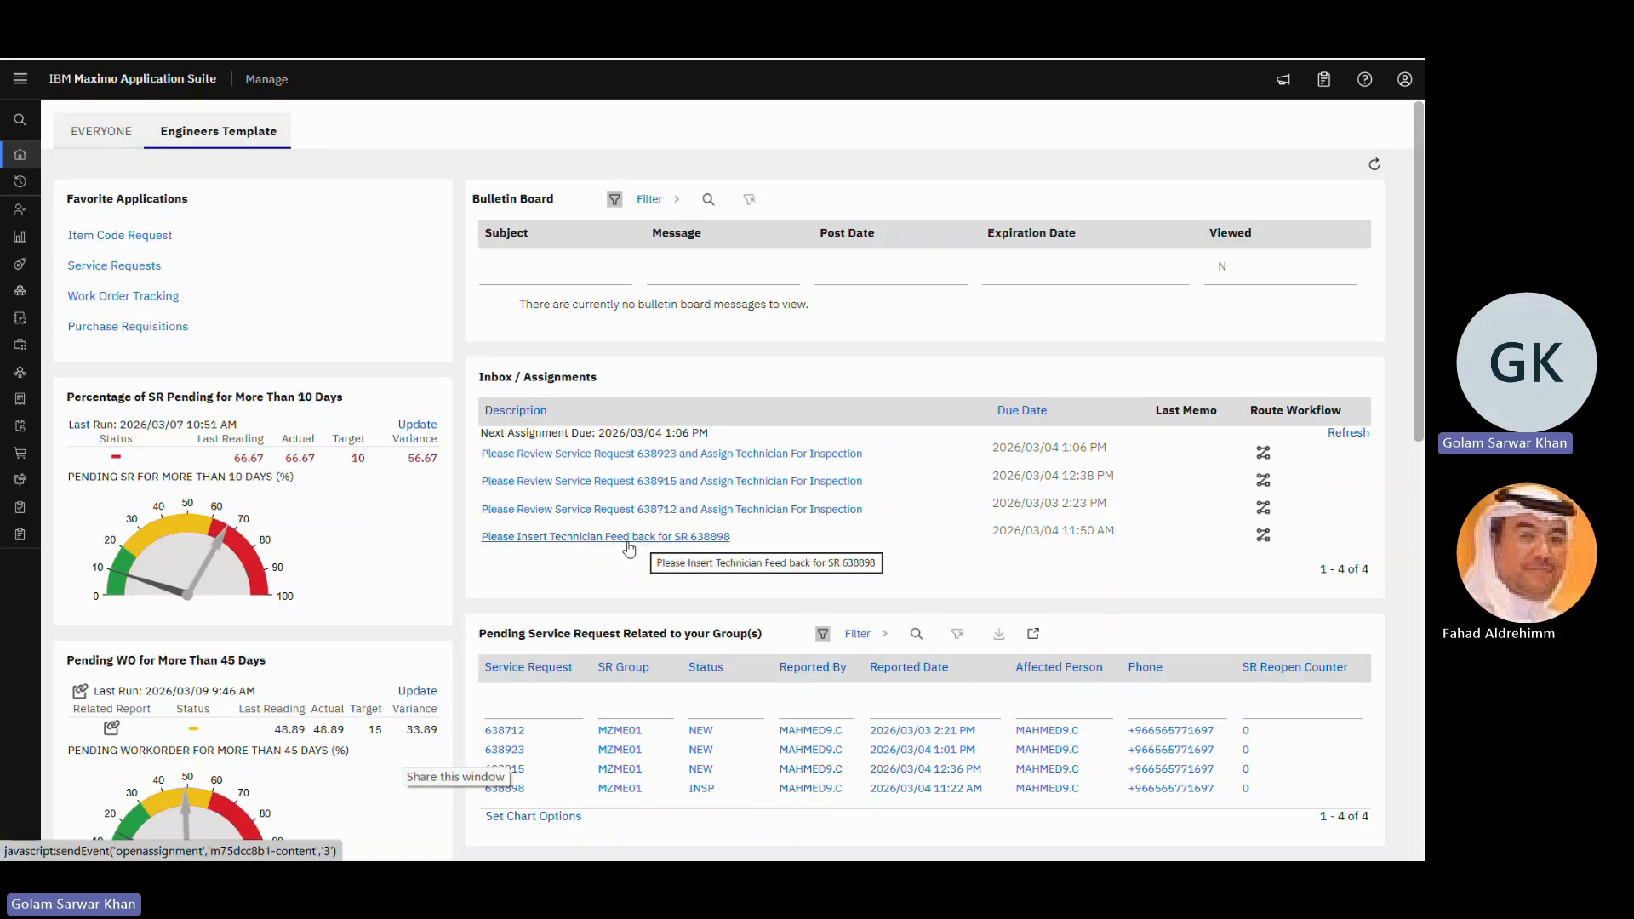
- Open the inbox assignment requesting technician feedback and route its service request with "Need materials/ Experts-Create Work Order", acknowledging the Plan Work Order notice
left_click(626, 539)
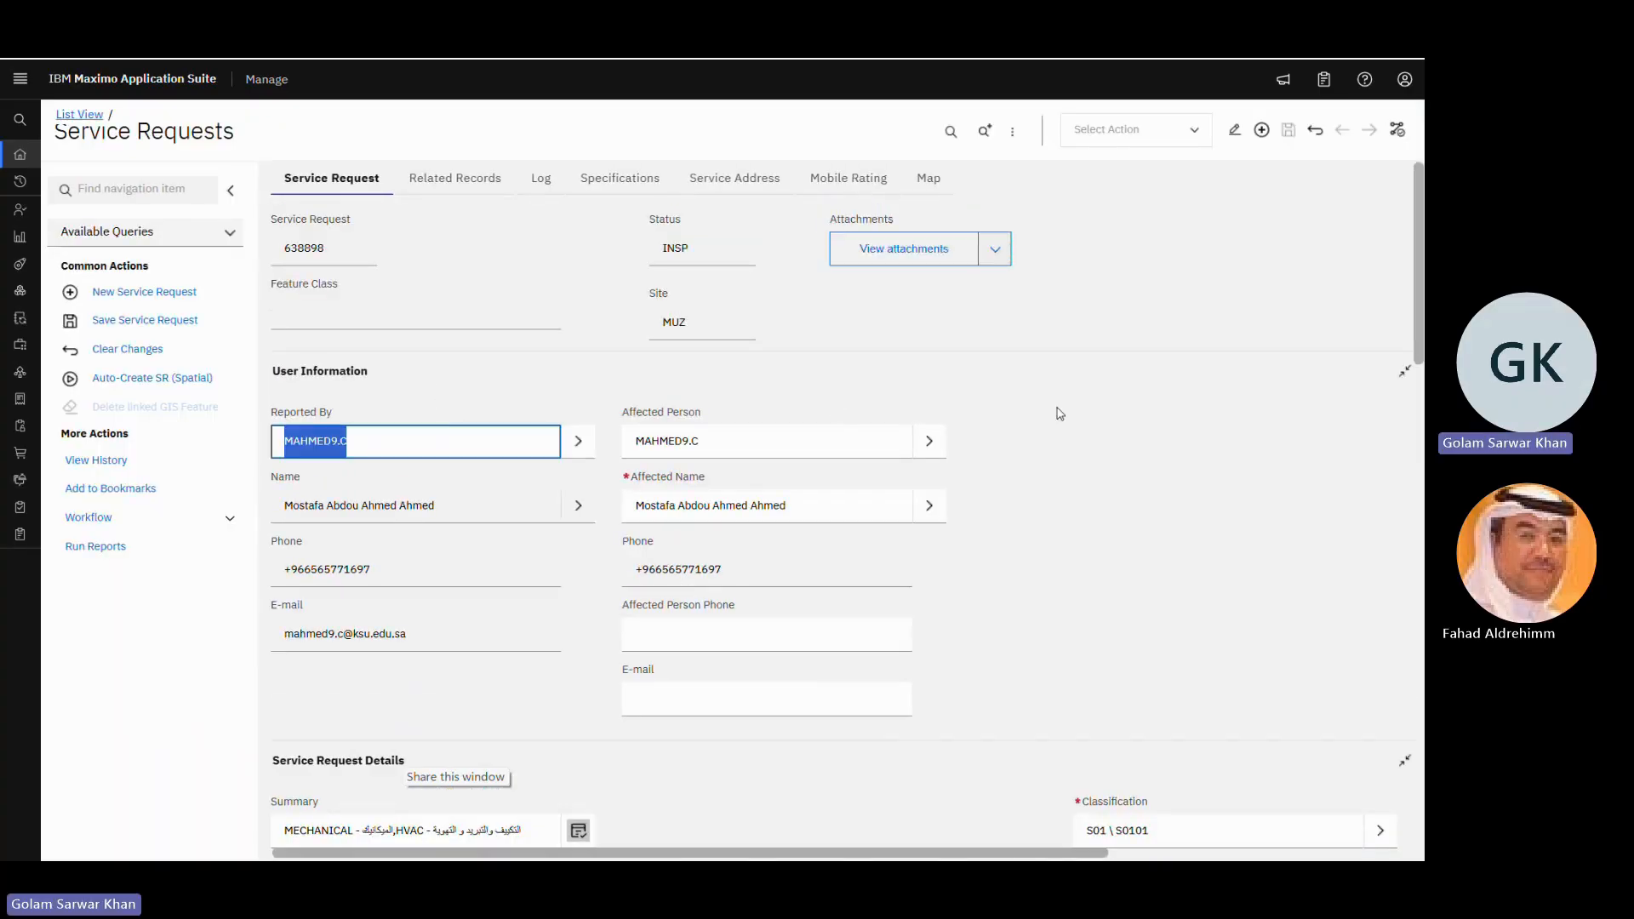
left_click(1396, 129)
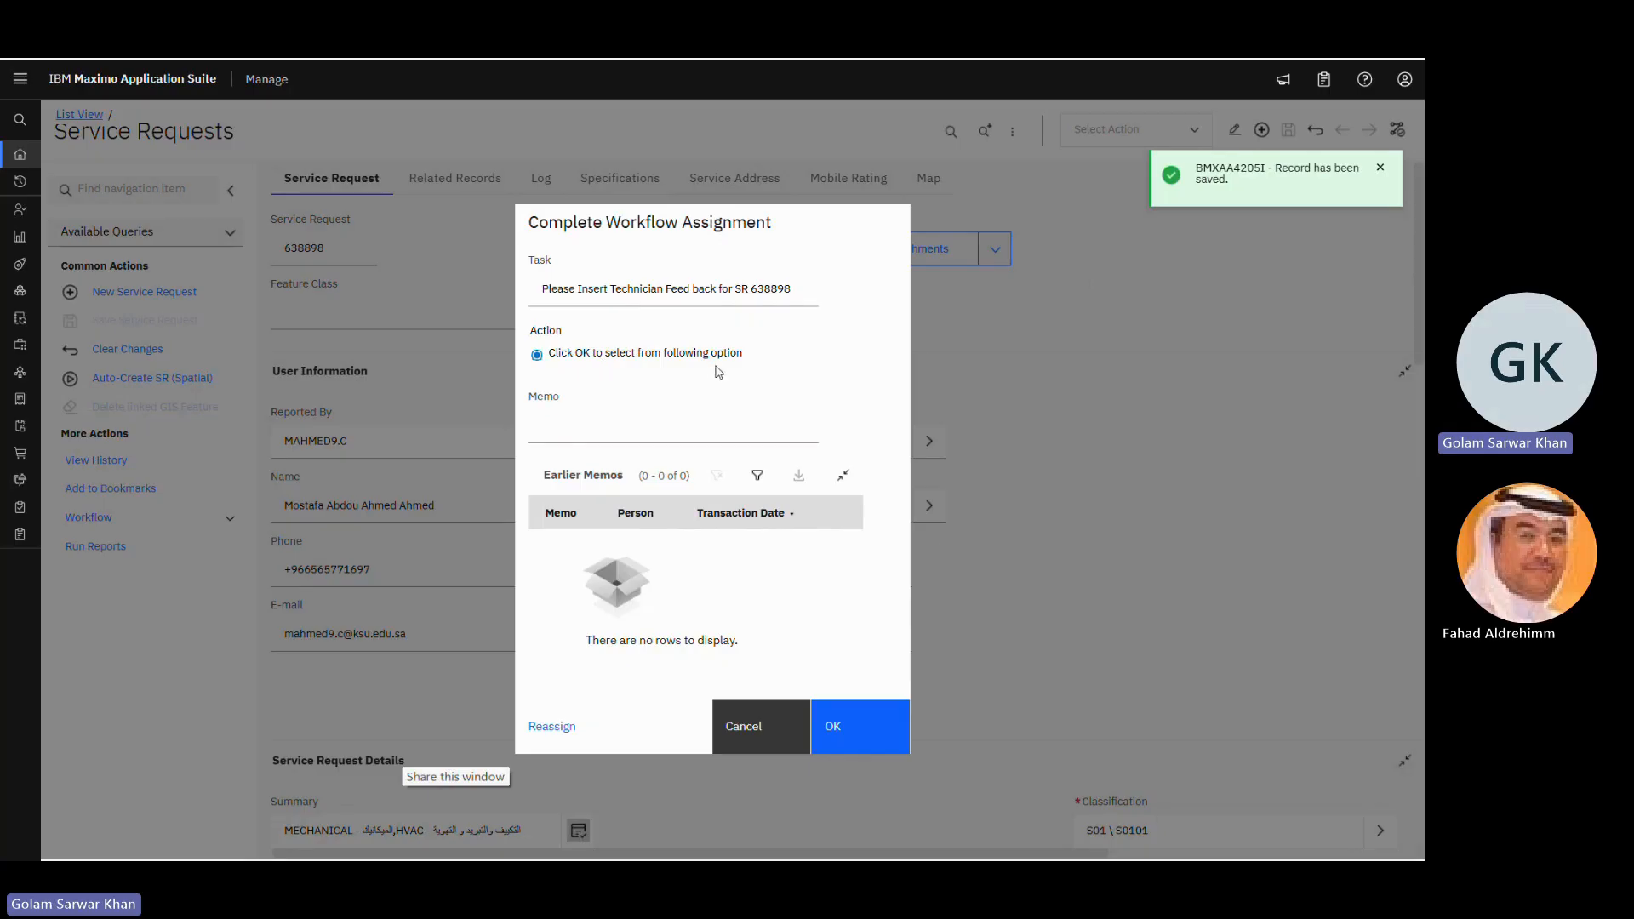
left_click(865, 717)
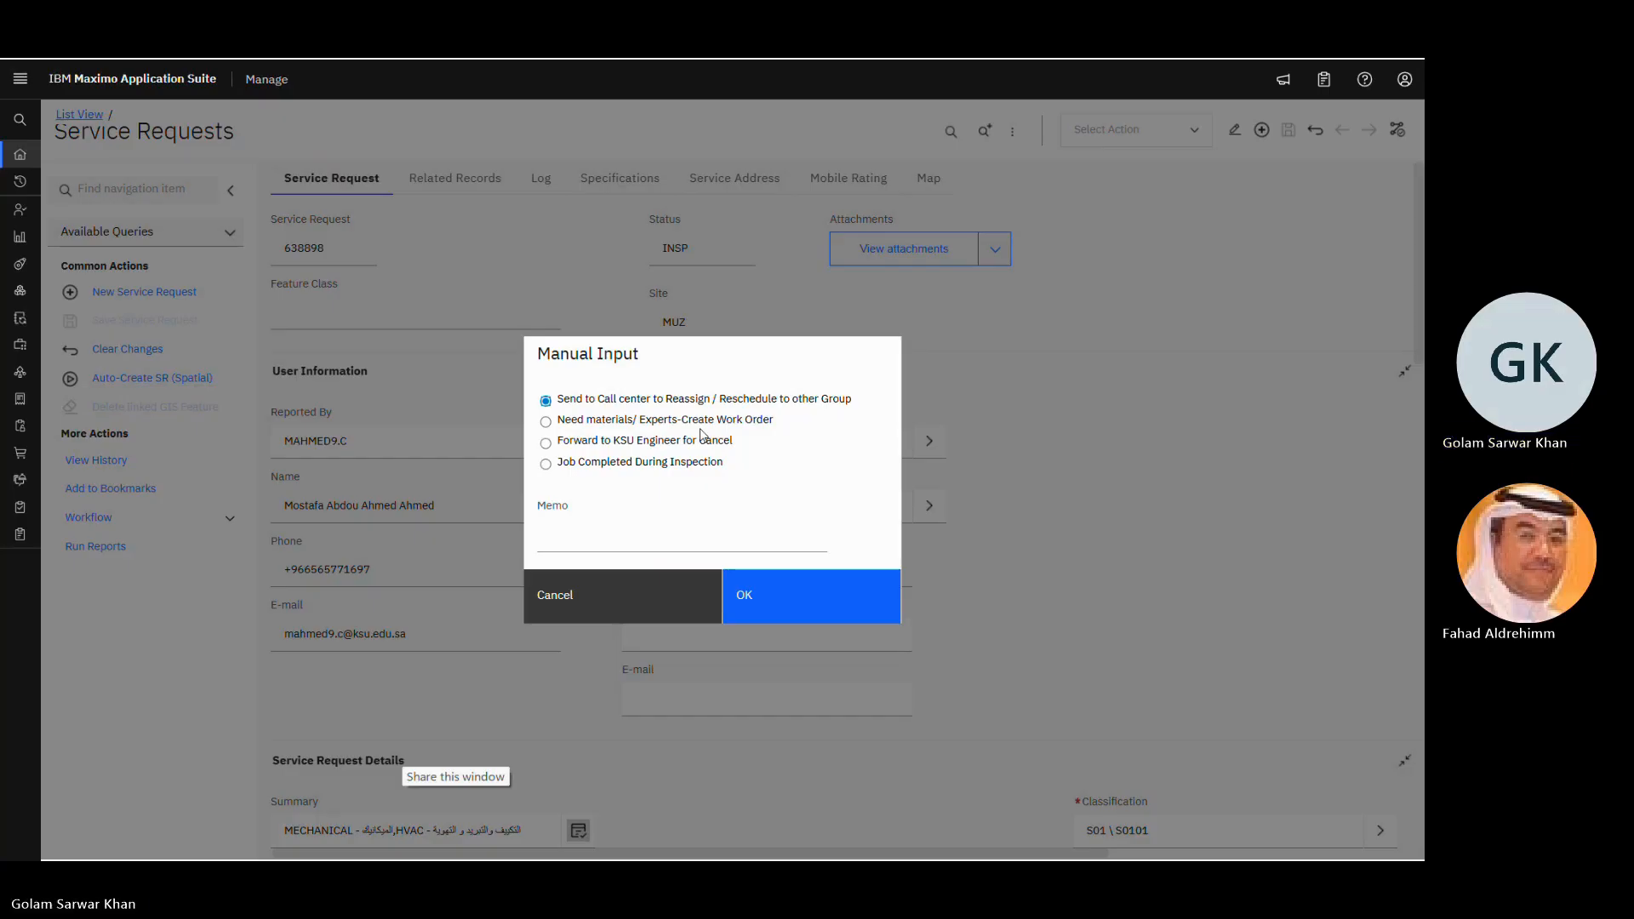
left_click(545, 423)
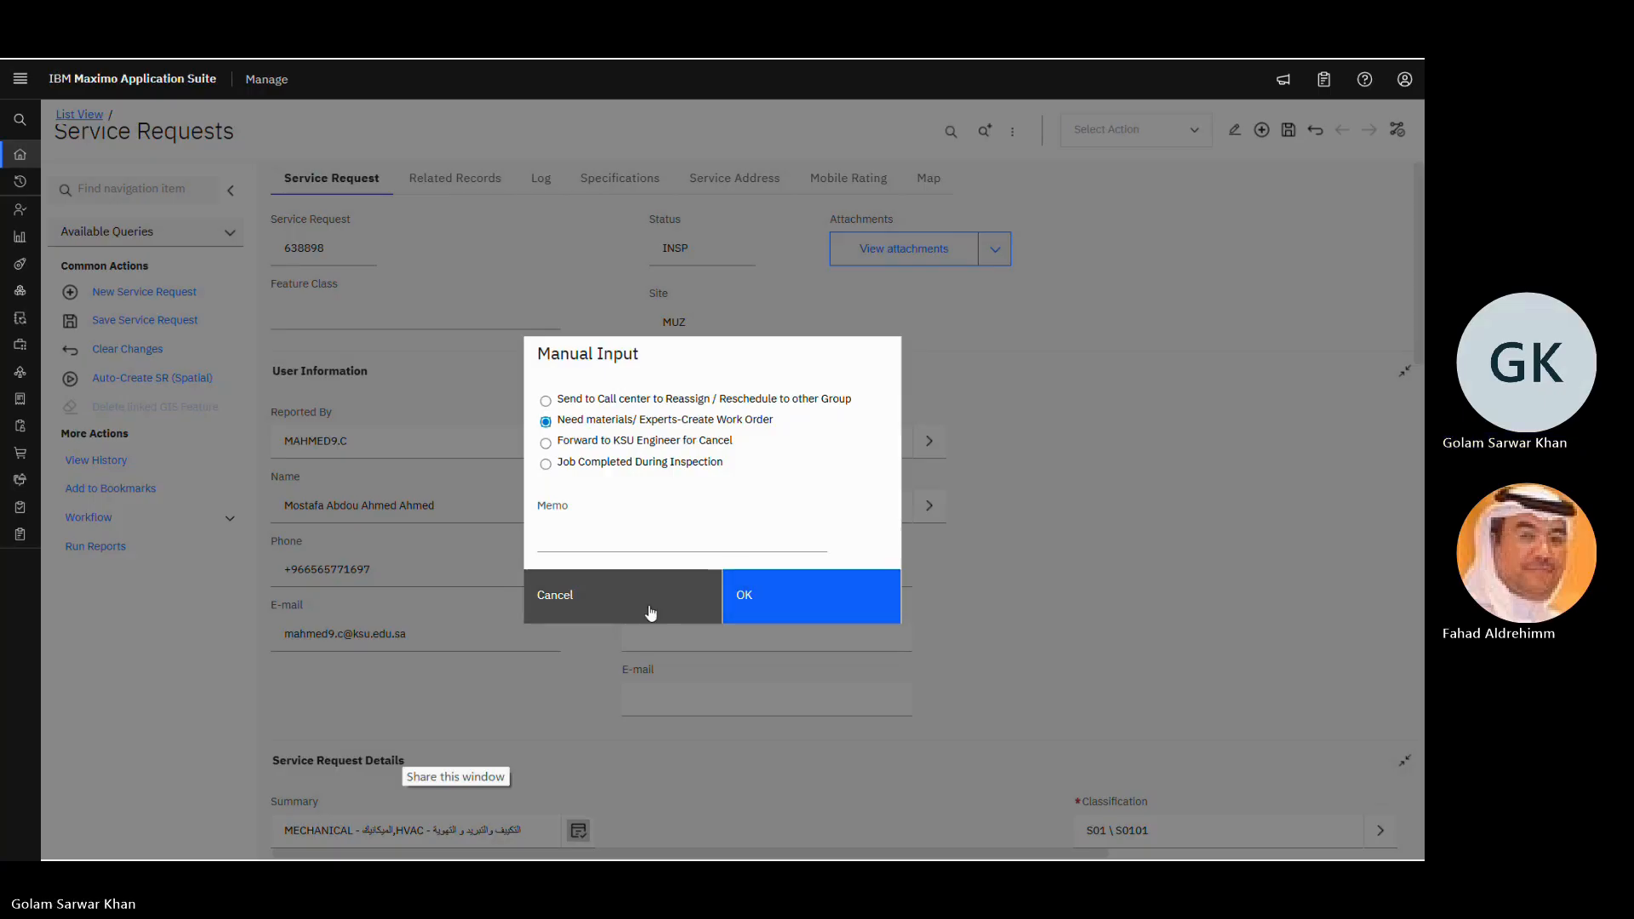
left_click(759, 602)
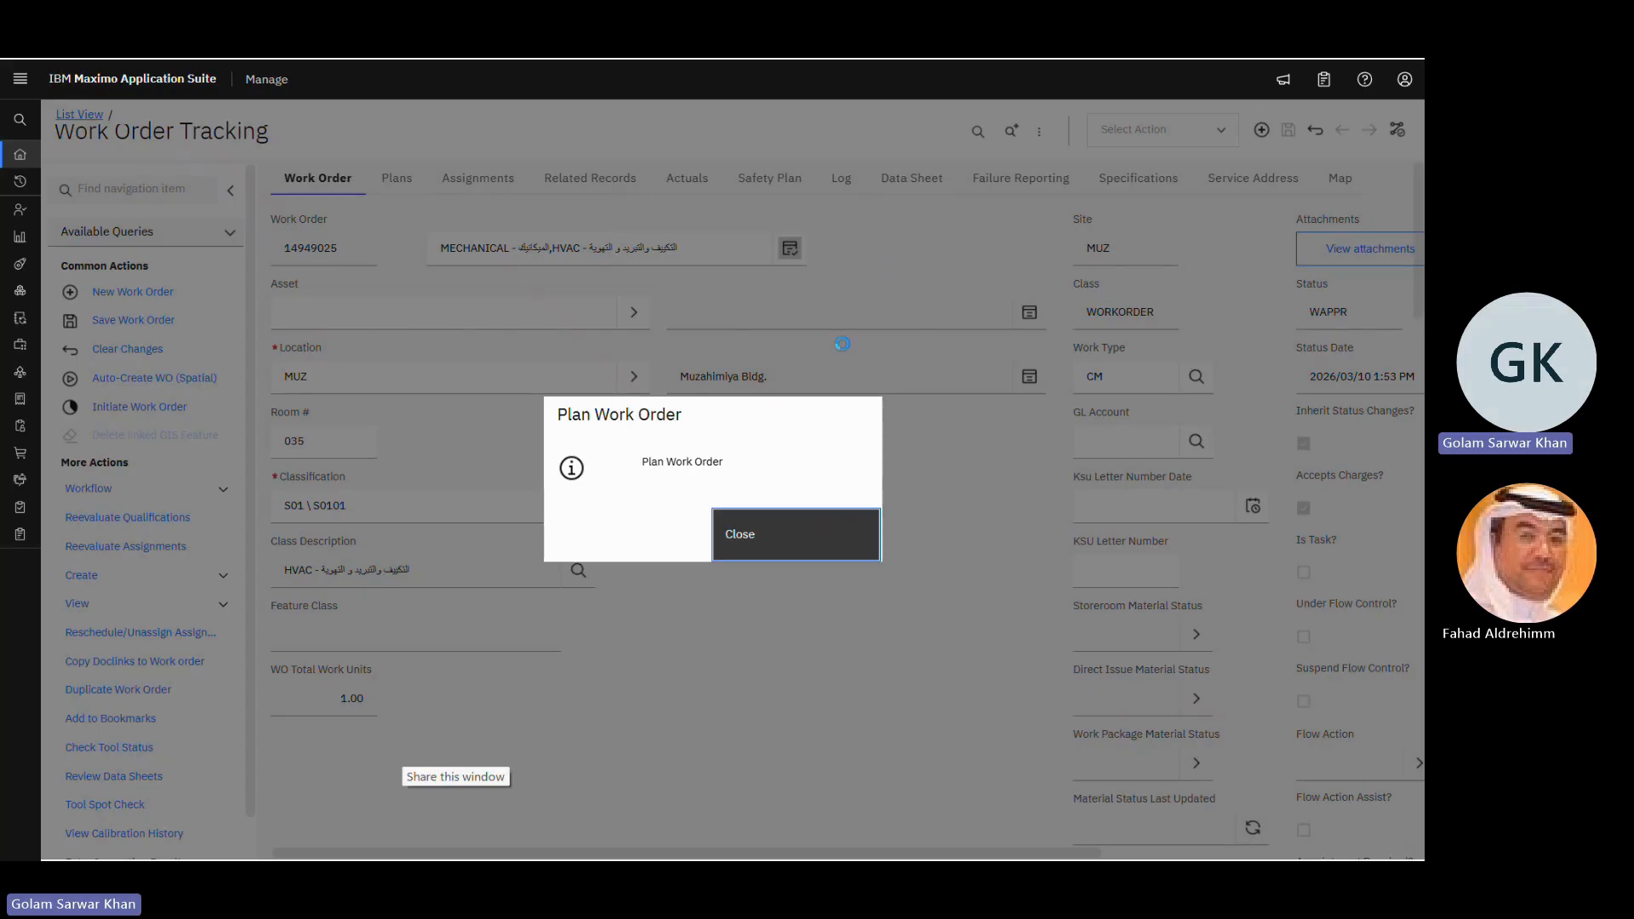
left_click(773, 543)
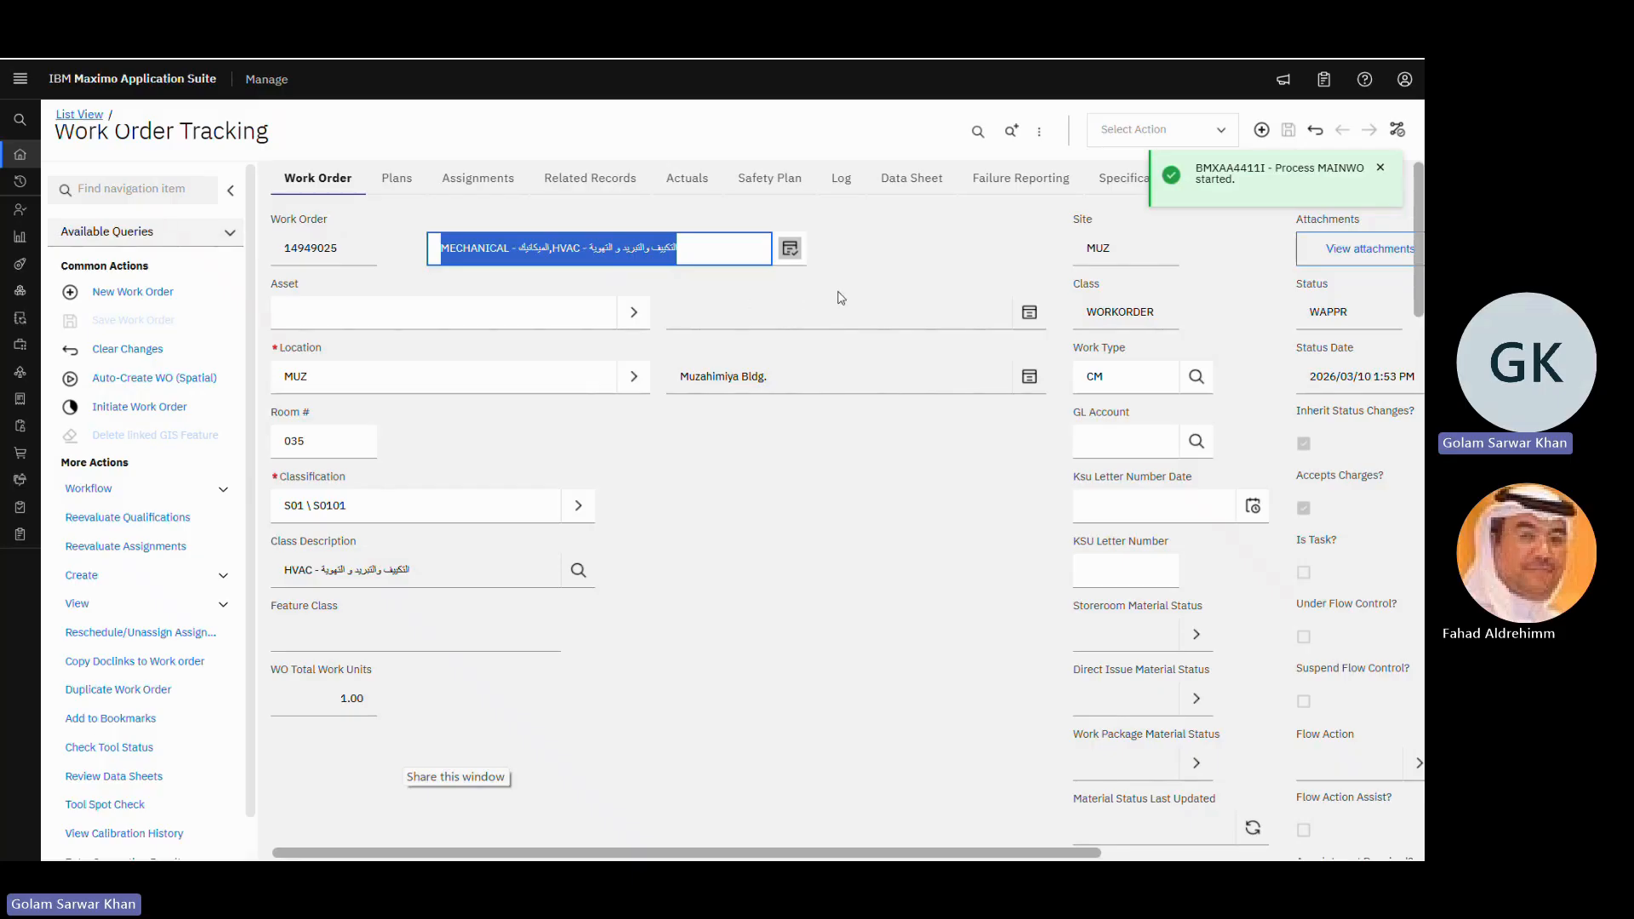
- View the new work order's workflow assignments to check who is assigned to plan it
left_click(1136, 132)
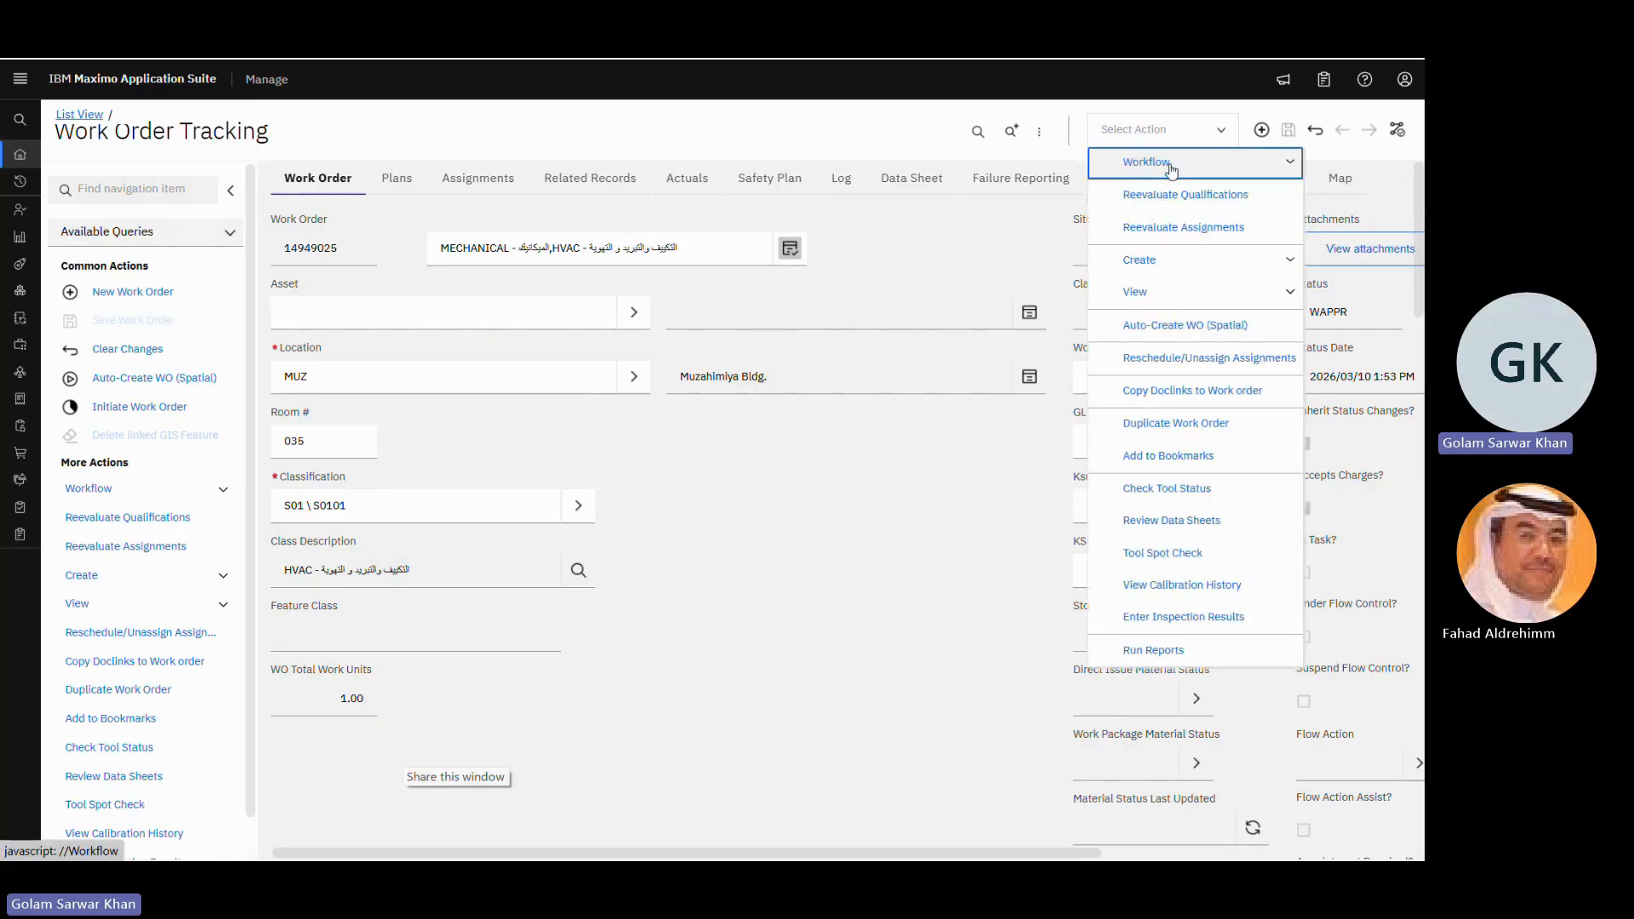
left_click(1172, 169)
left_click(1198, 262)
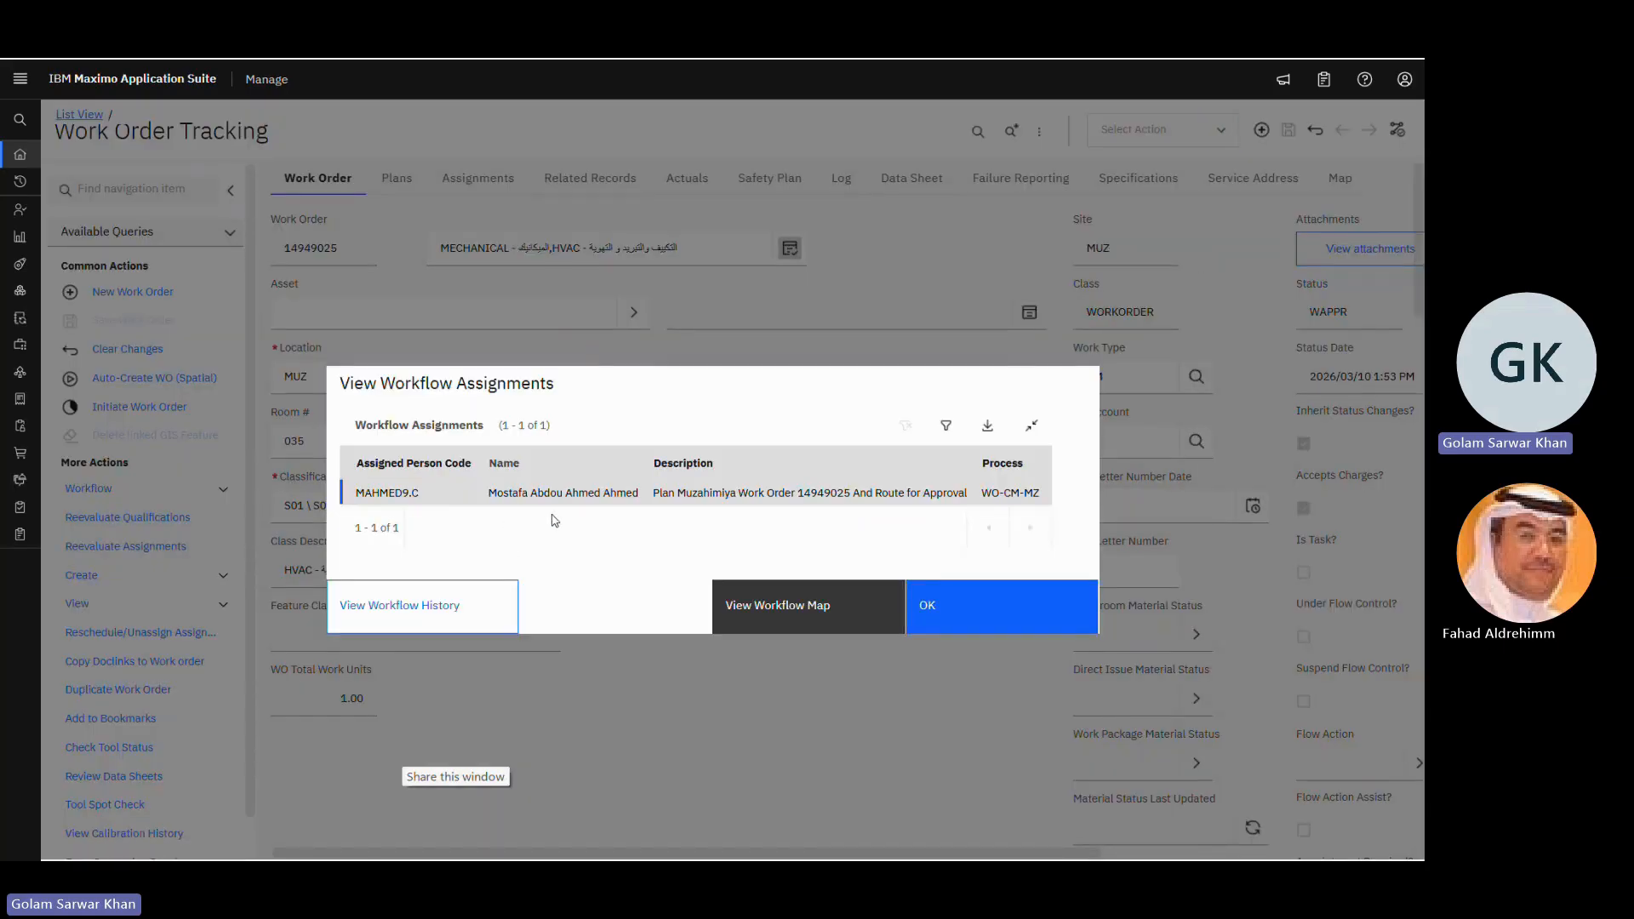
left_click(927, 608)
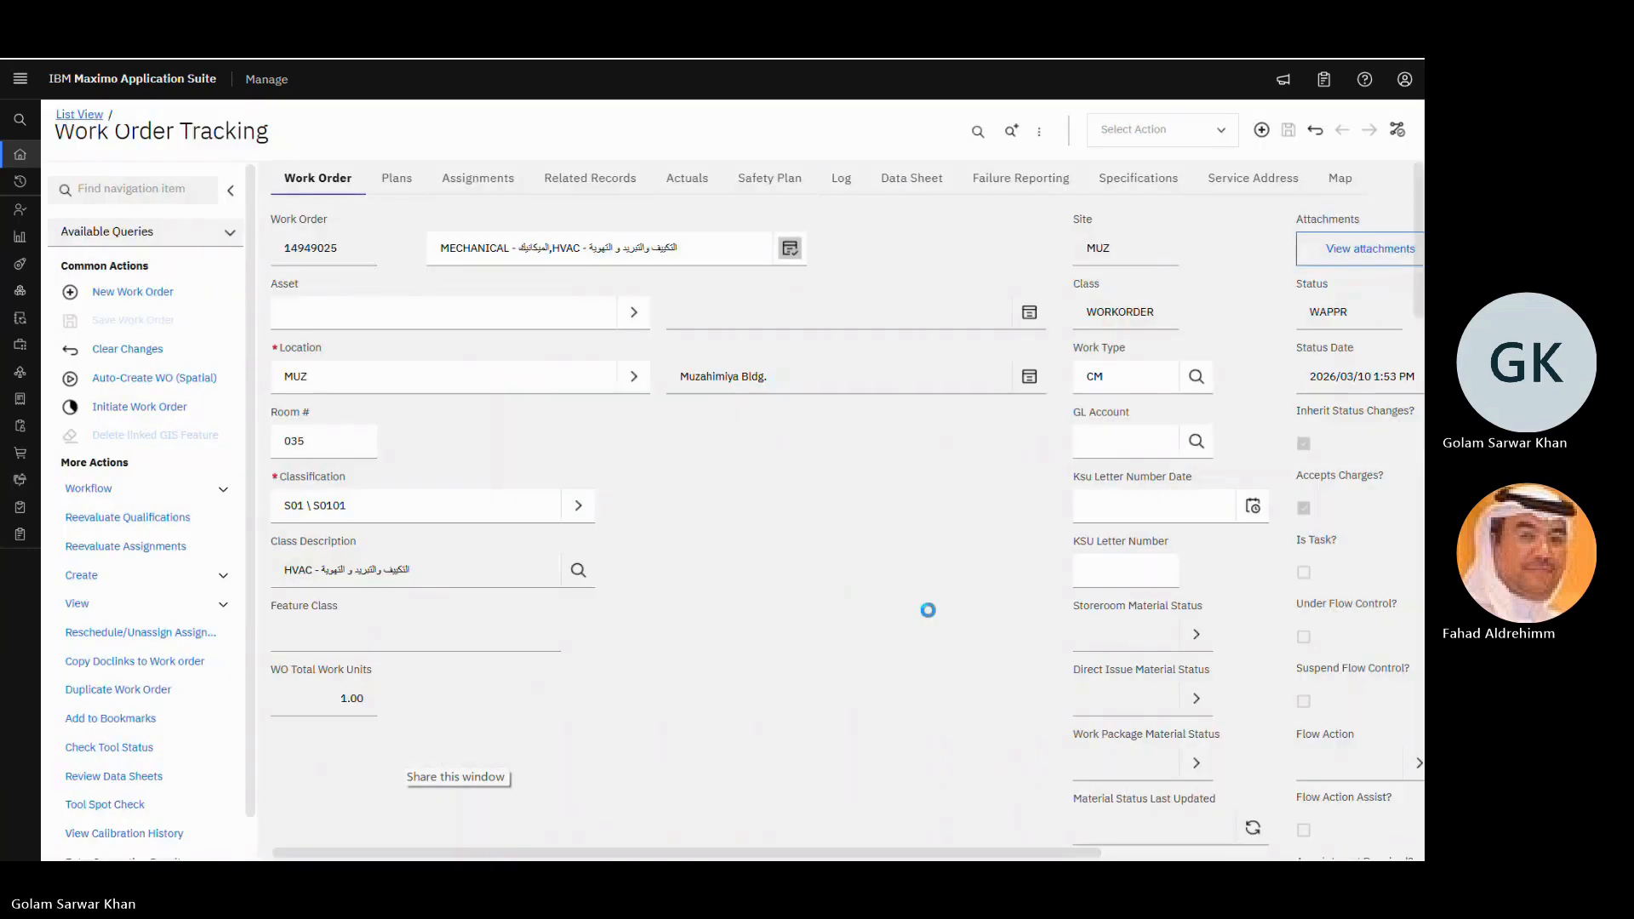
- Add a task with the summary "work from srer" to the work order's plan and collapse its details
left_click(231, 189)
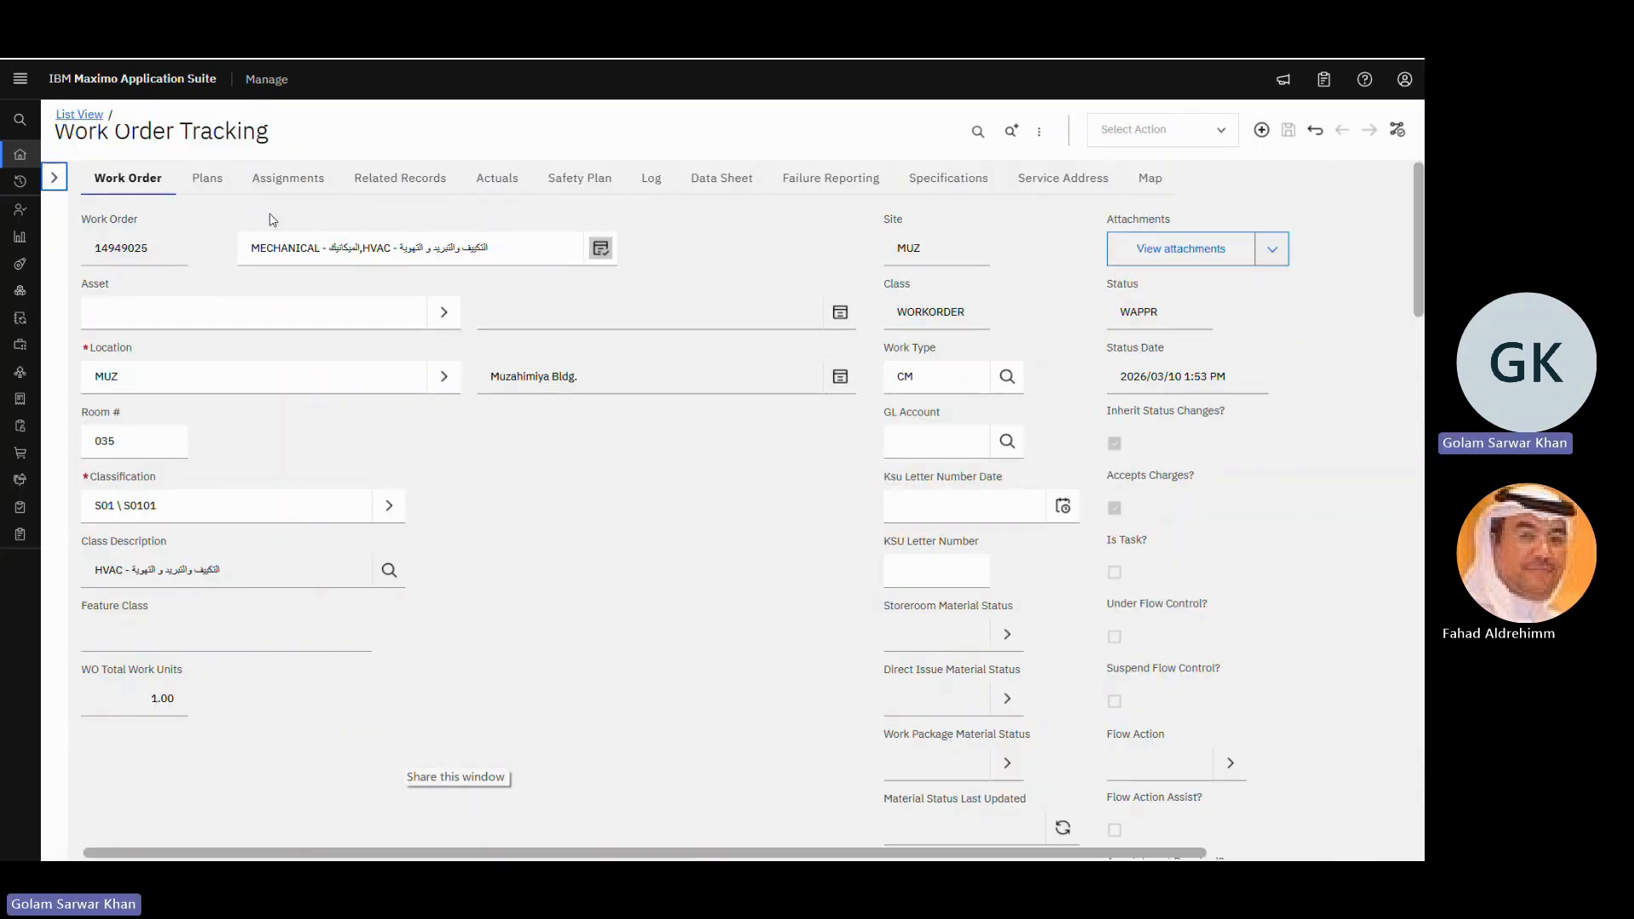
left_click(209, 181)
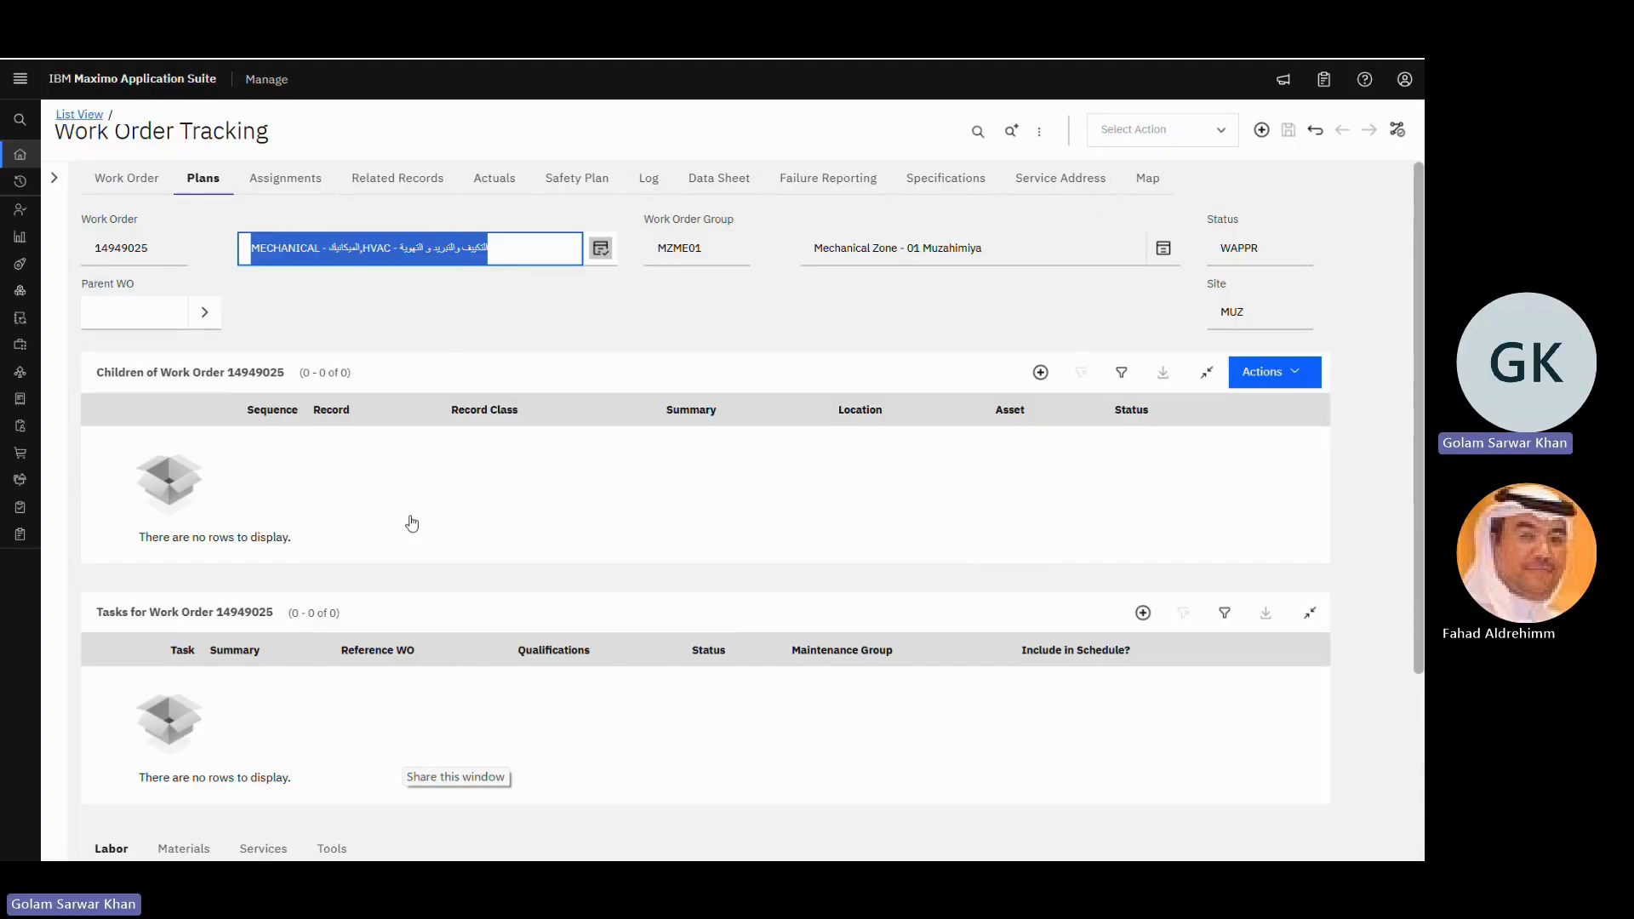
scroll(411, 523, "down", 2)
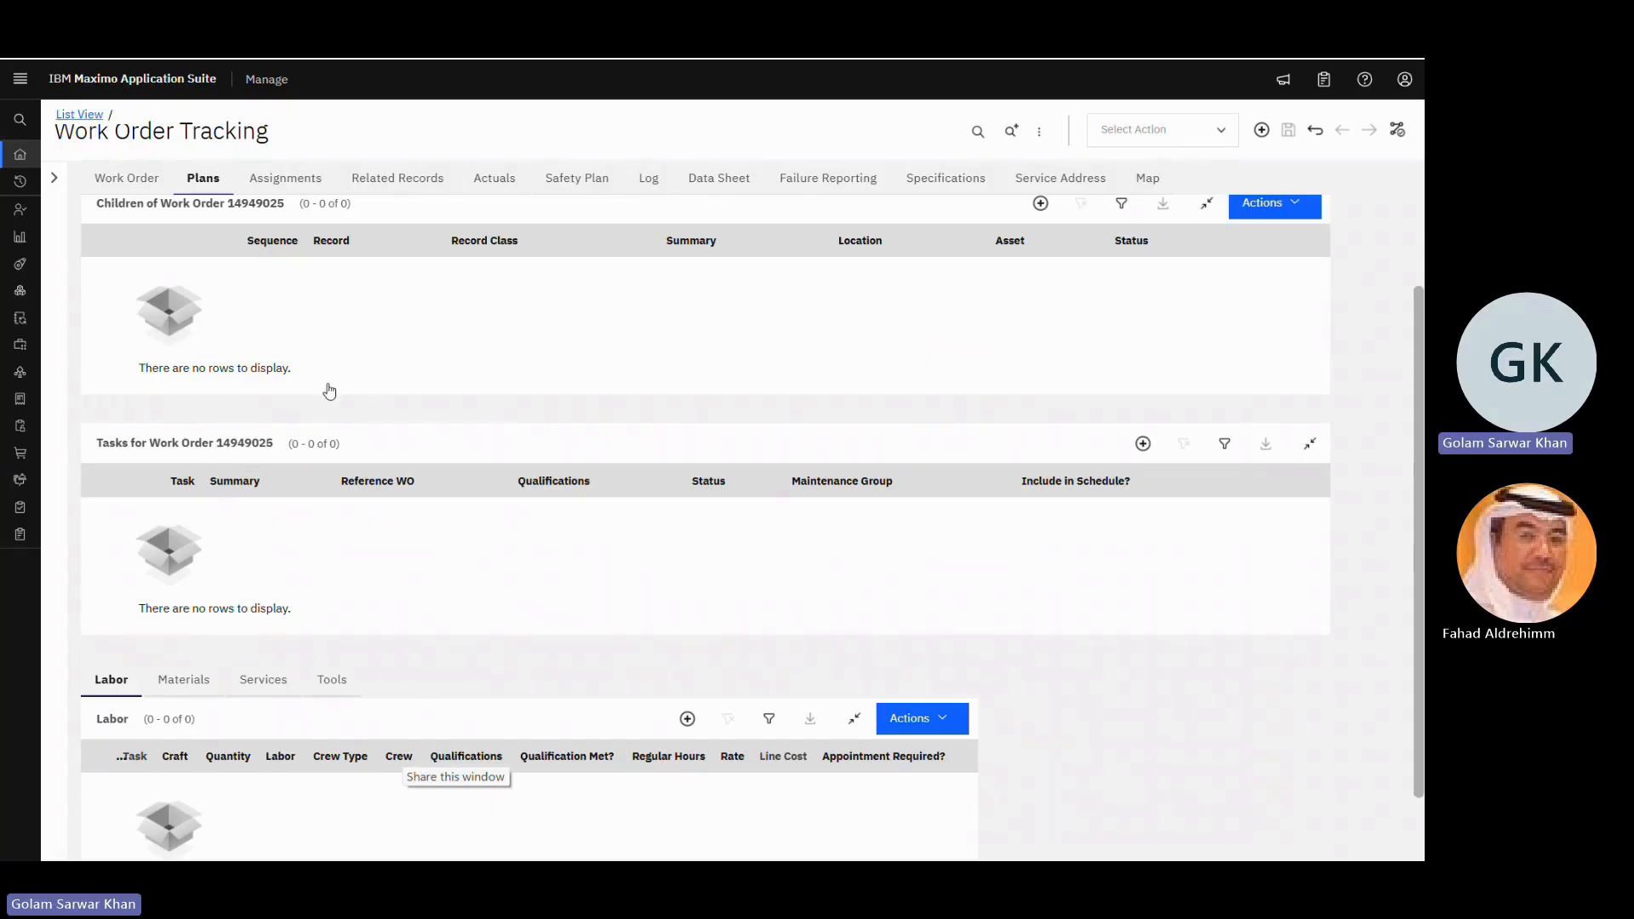
scroll(330, 391, "up", 2)
scroll(329, 390, "up", 1)
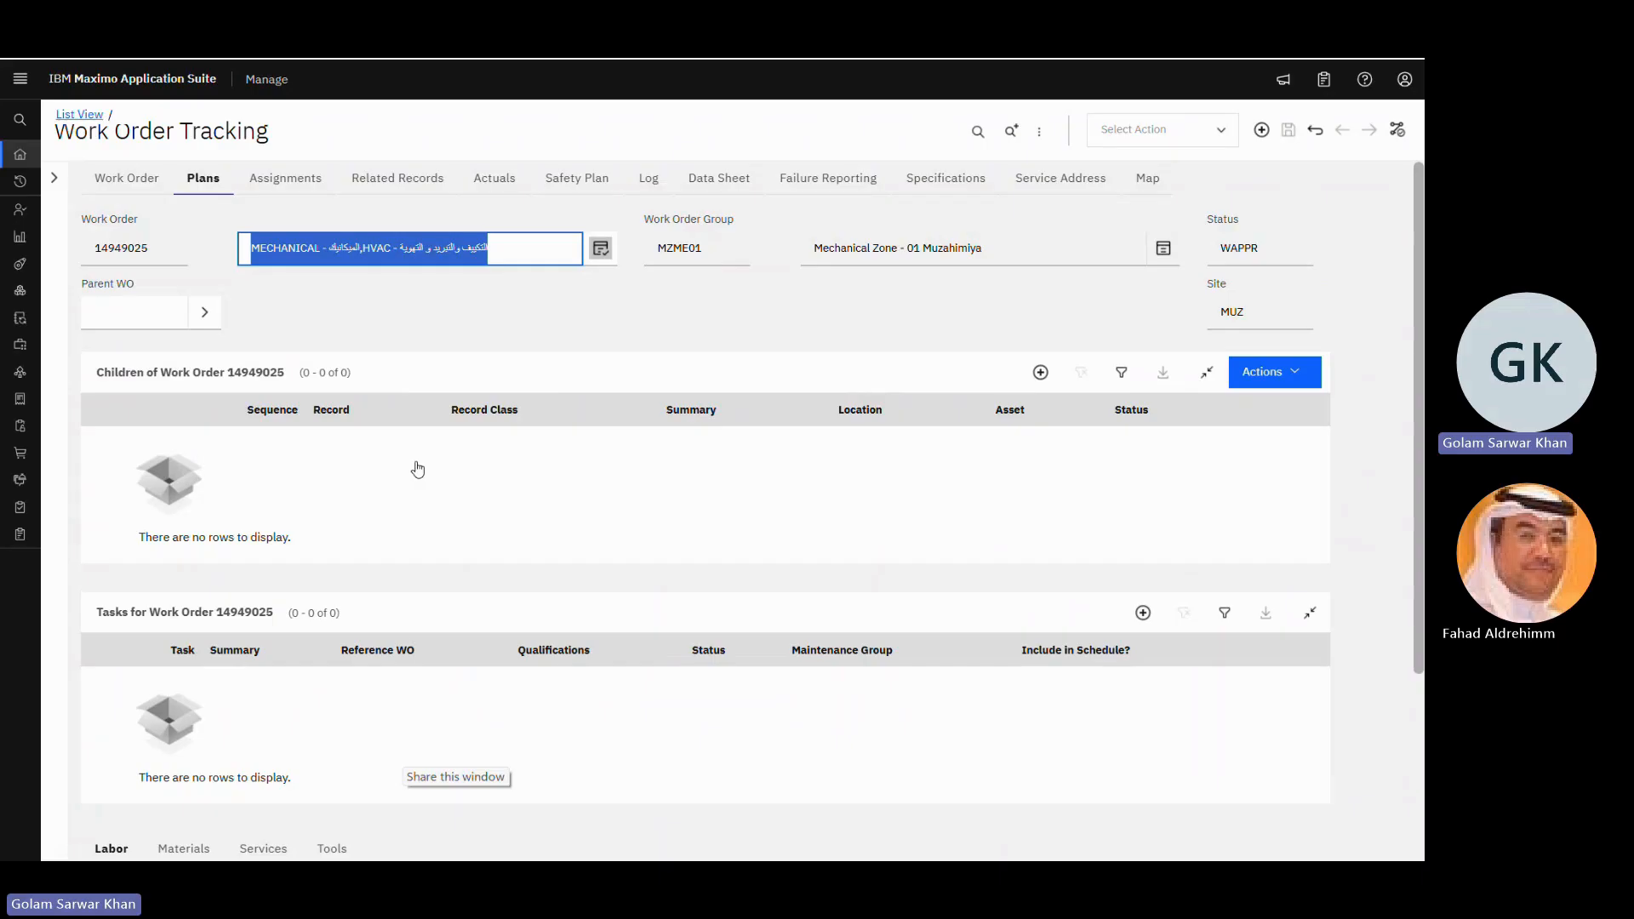
scroll(356, 531, "down", 1)
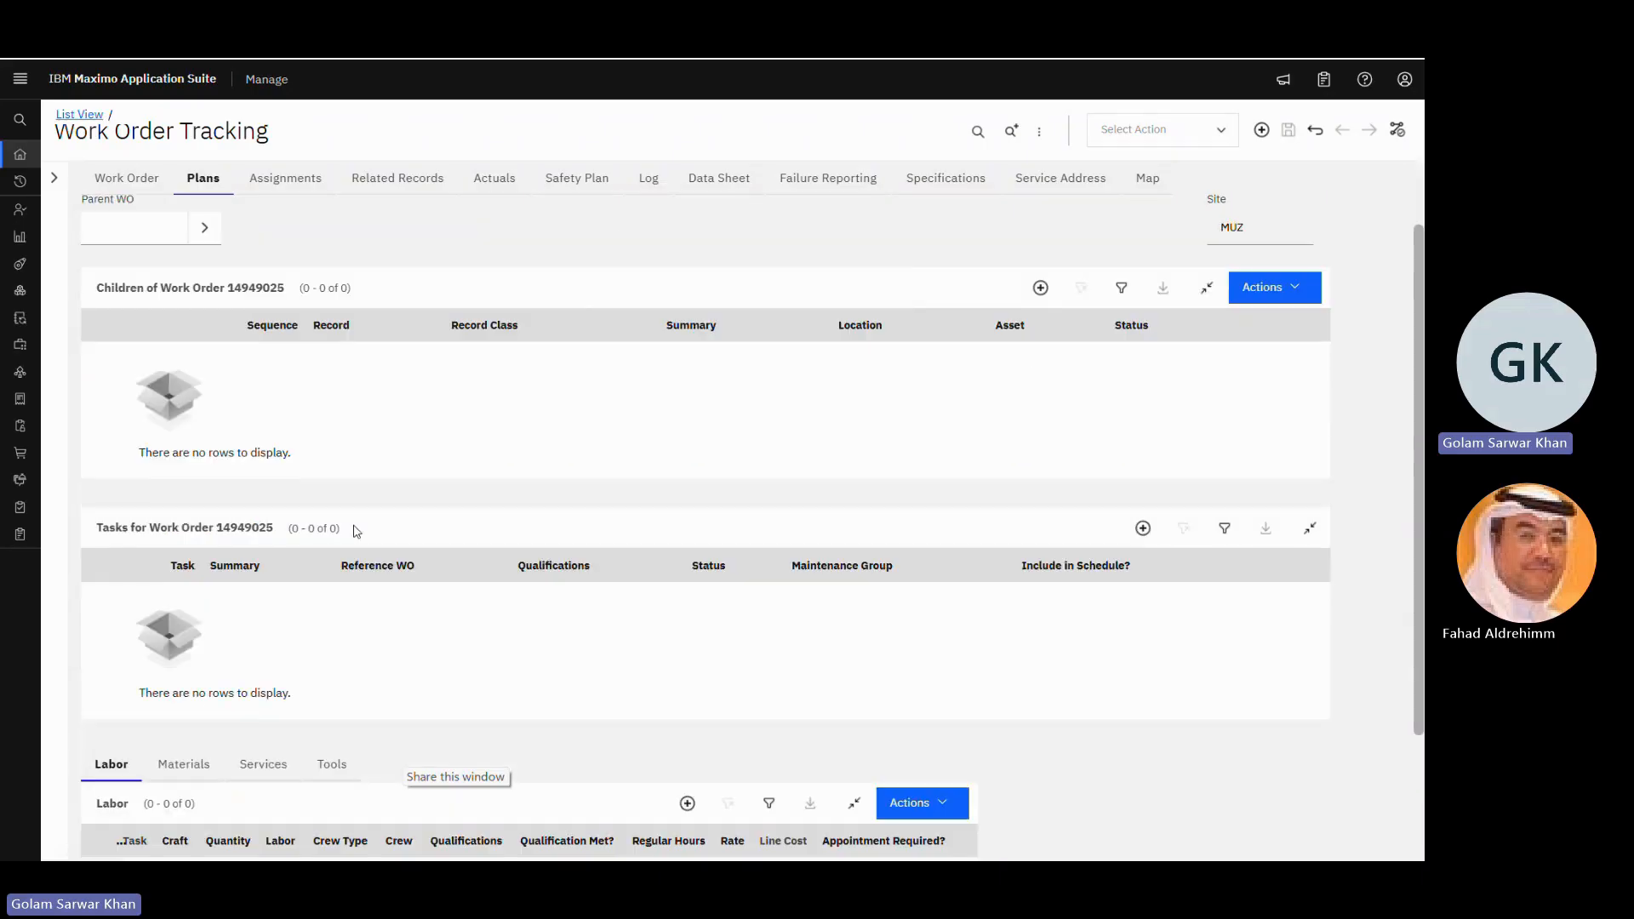
left_click(1143, 527)
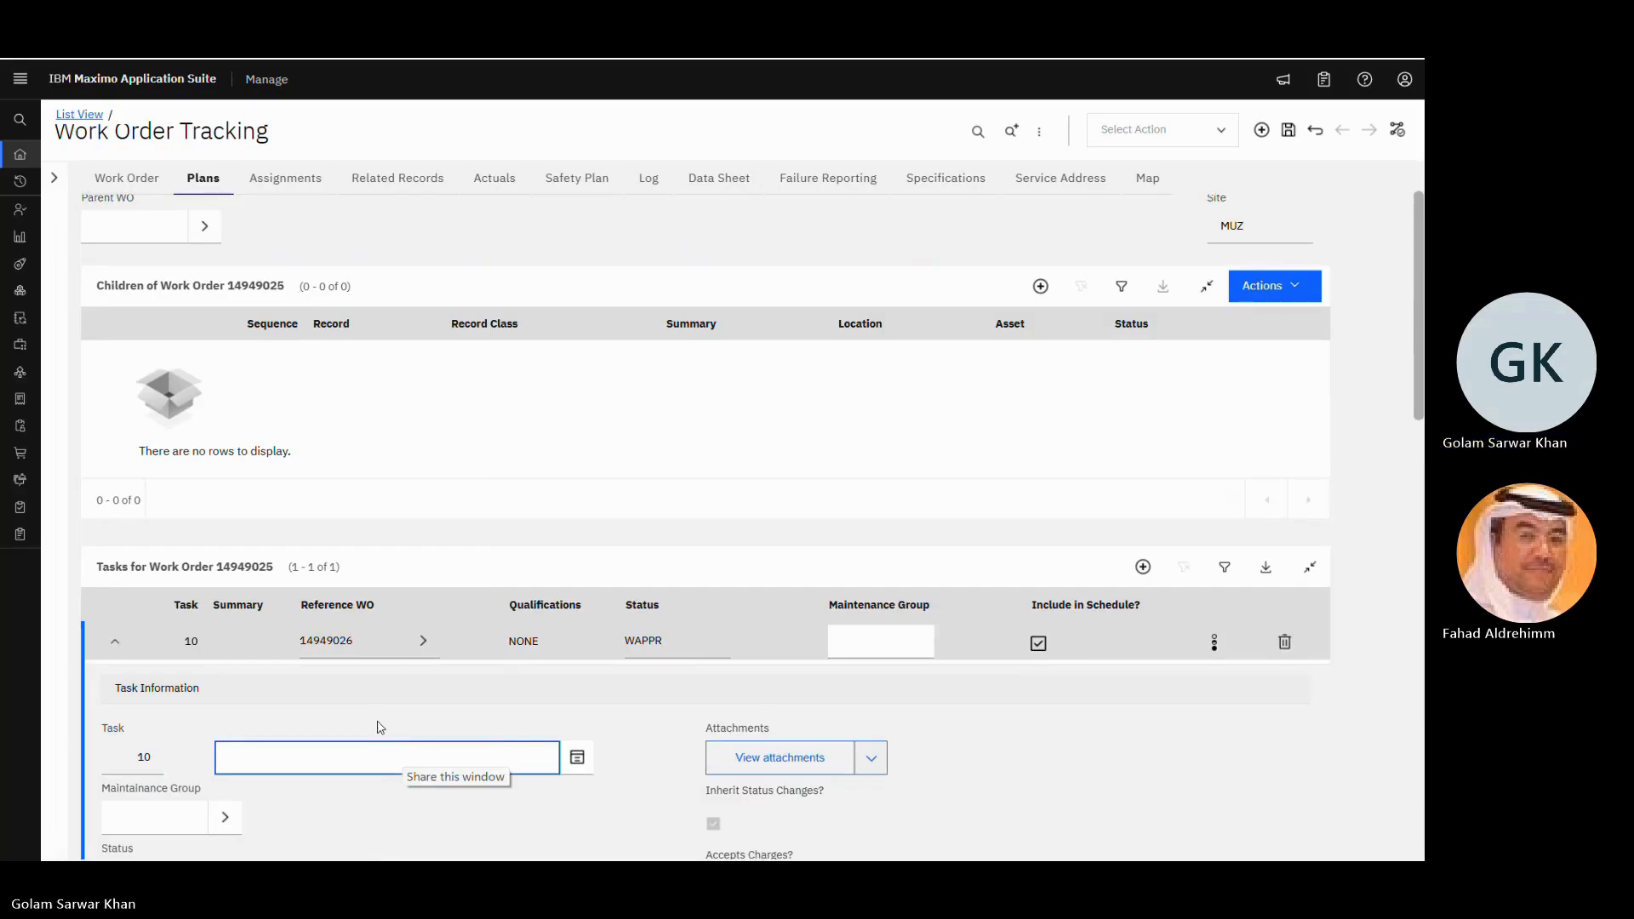
scroll(374, 719, "down", 1)
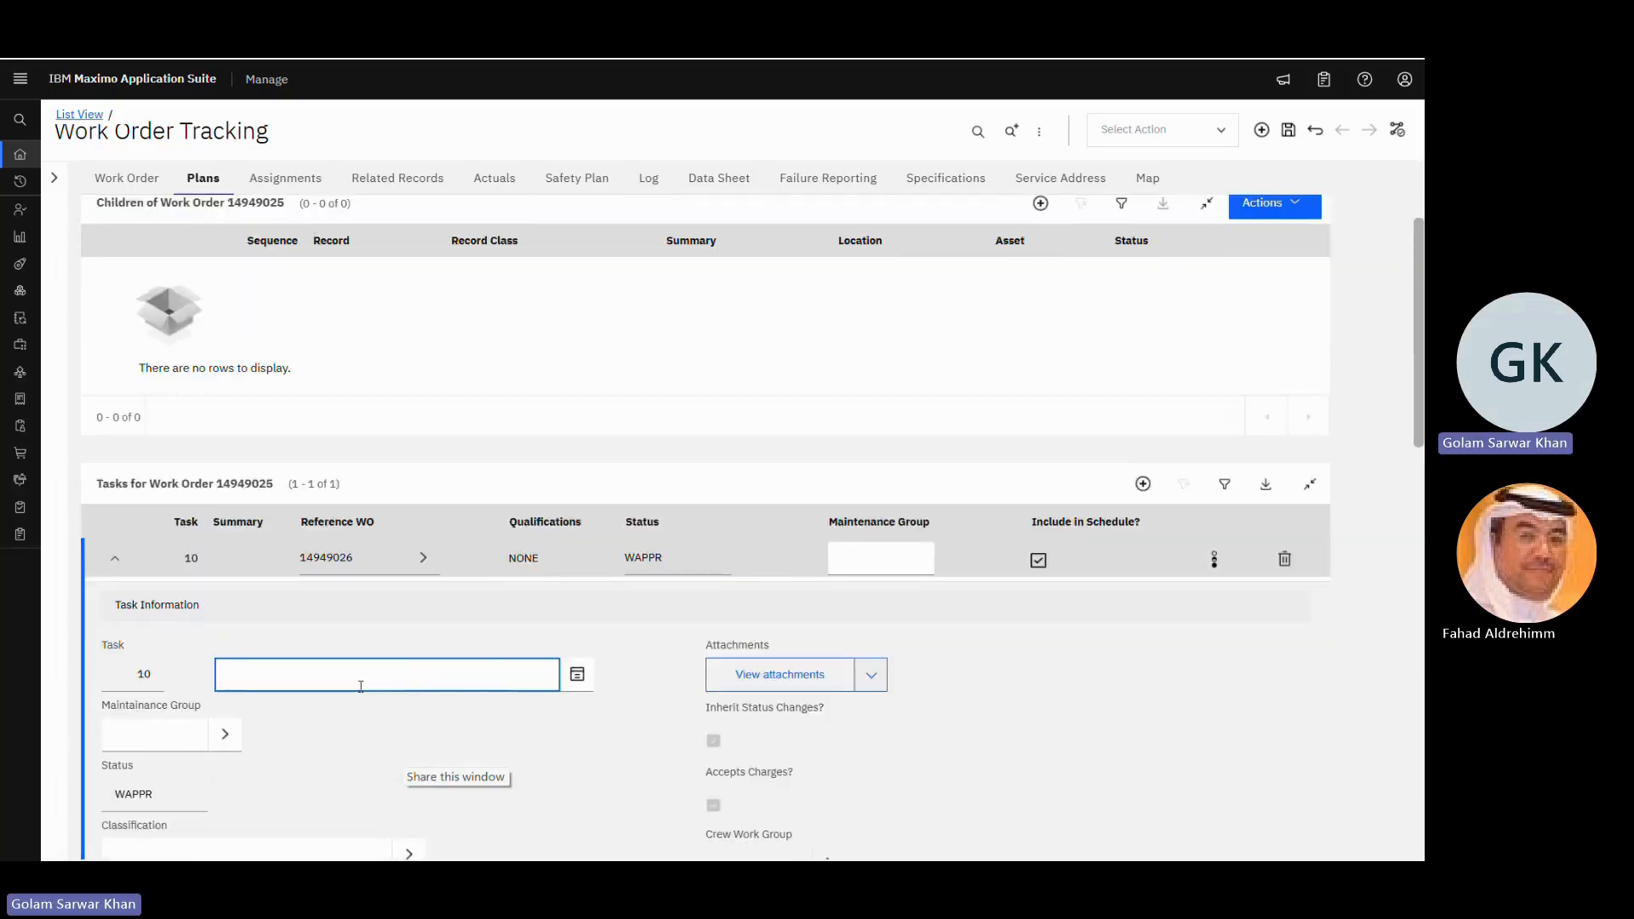
type("work from srer")
scroll(343, 715, "down", 1)
left_click(115, 473)
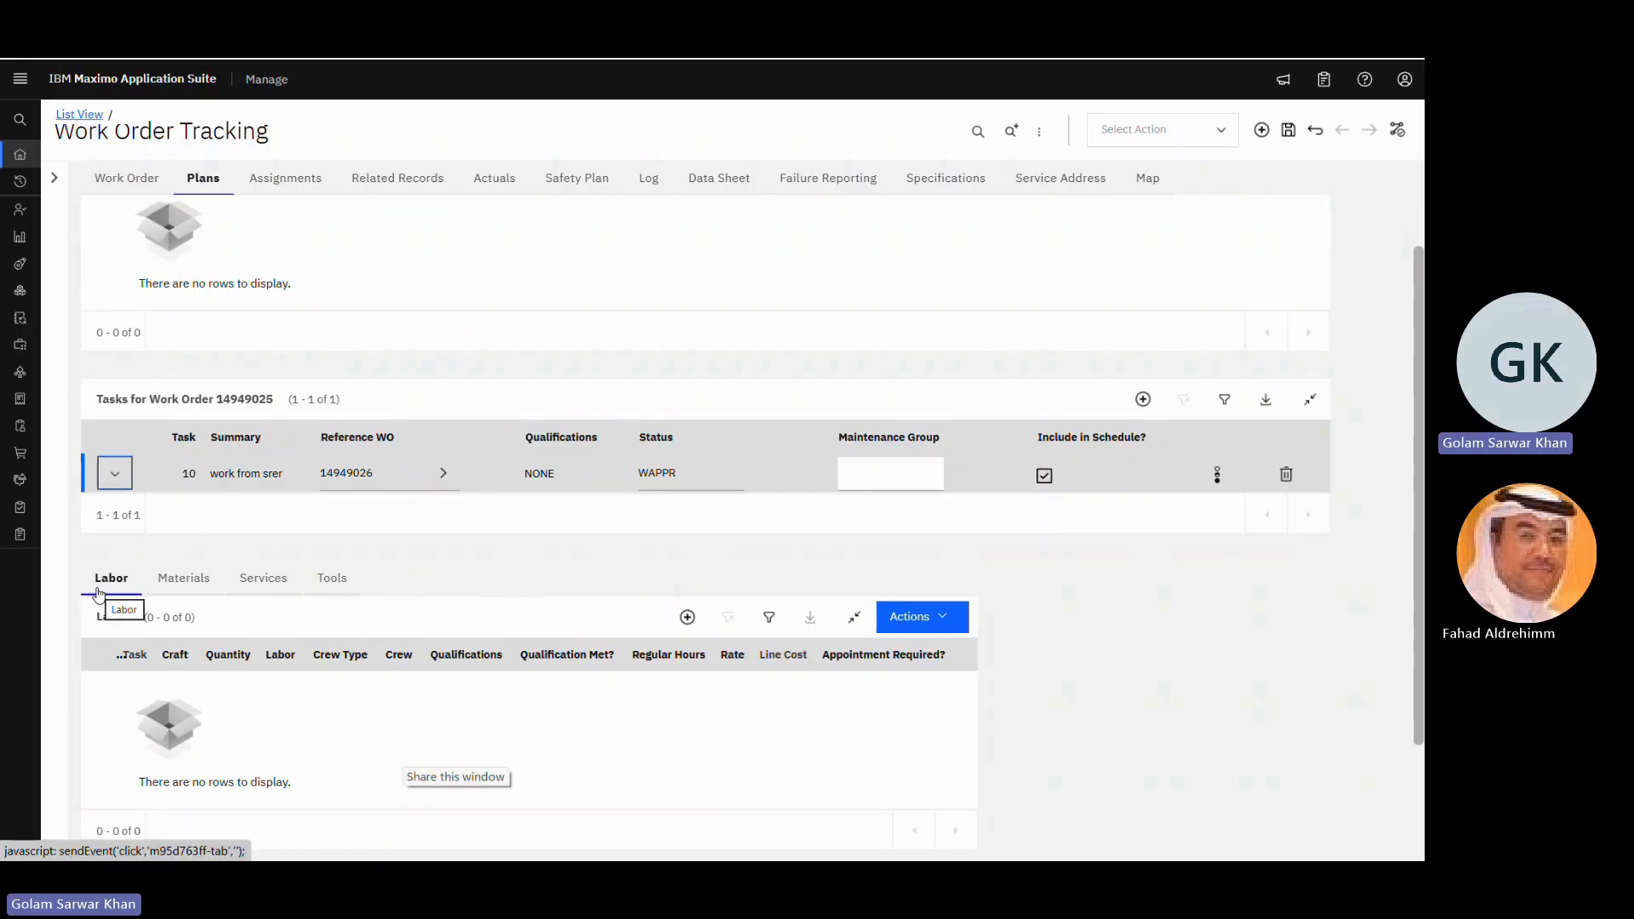
- Add a planned labor line to the work order and assign the listed technician's labor code
left_click(112, 564)
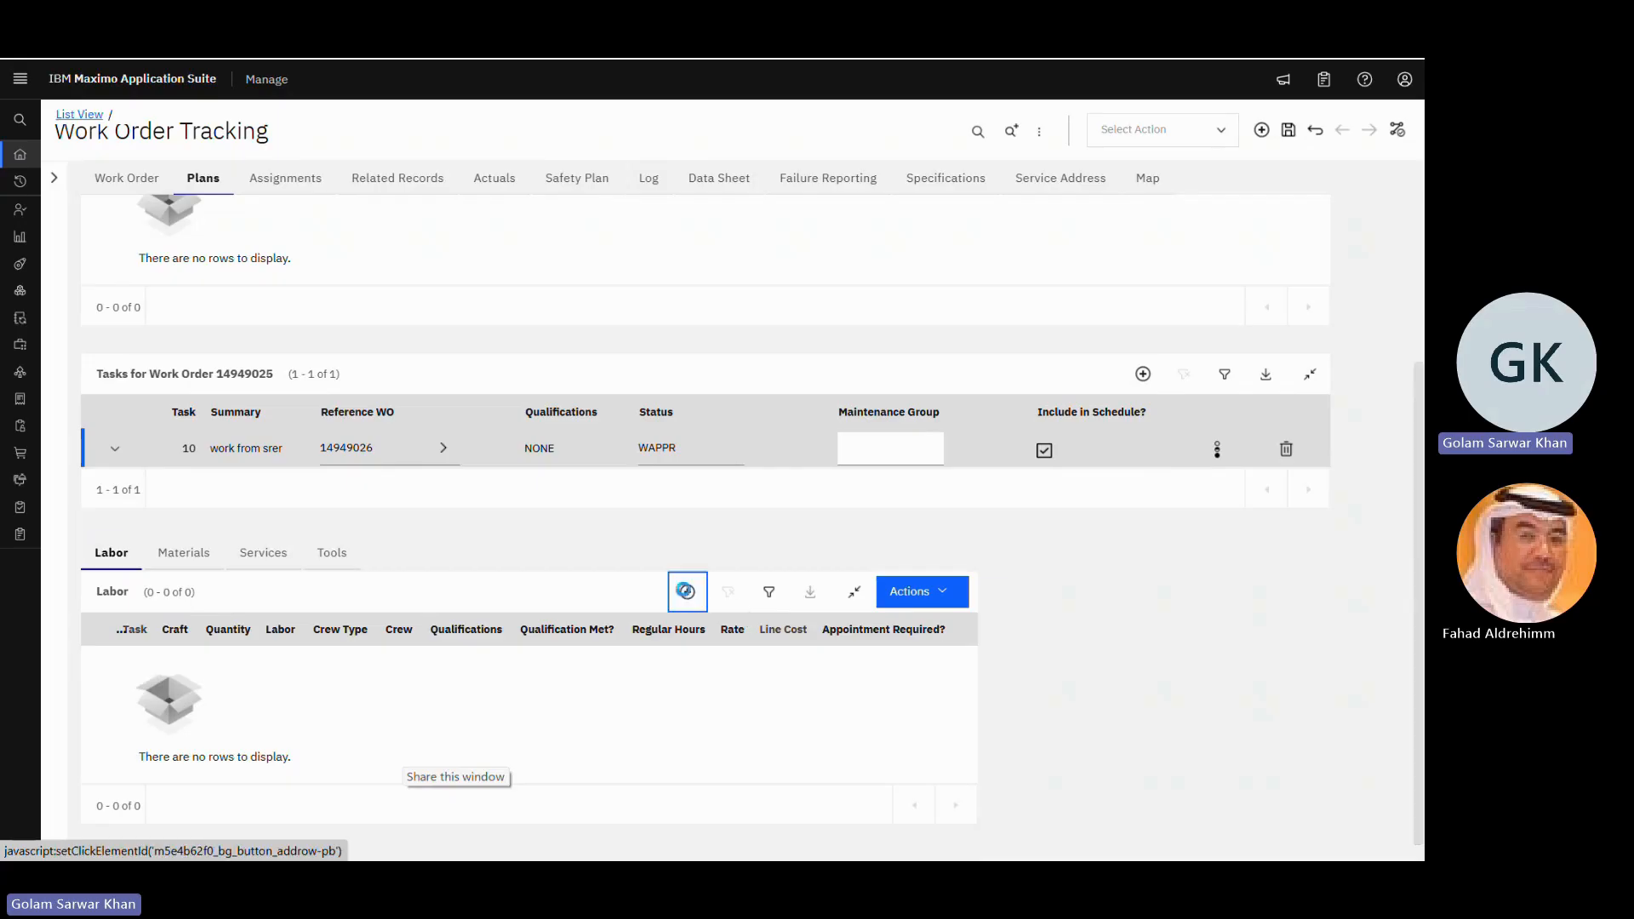
left_click(687, 592)
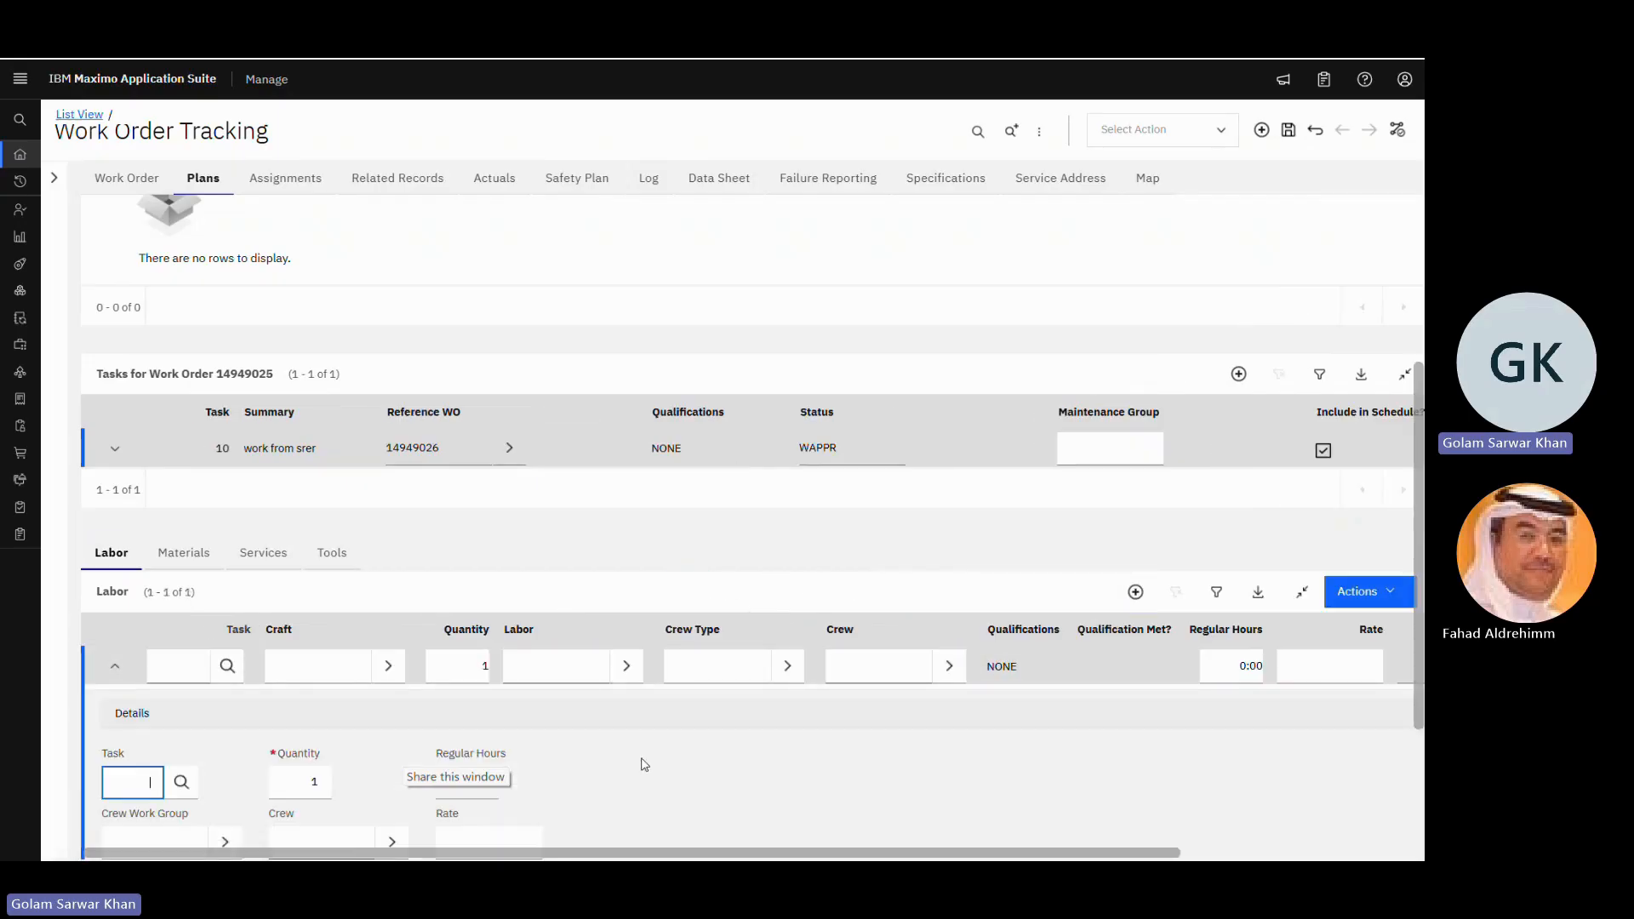
left_click(628, 667)
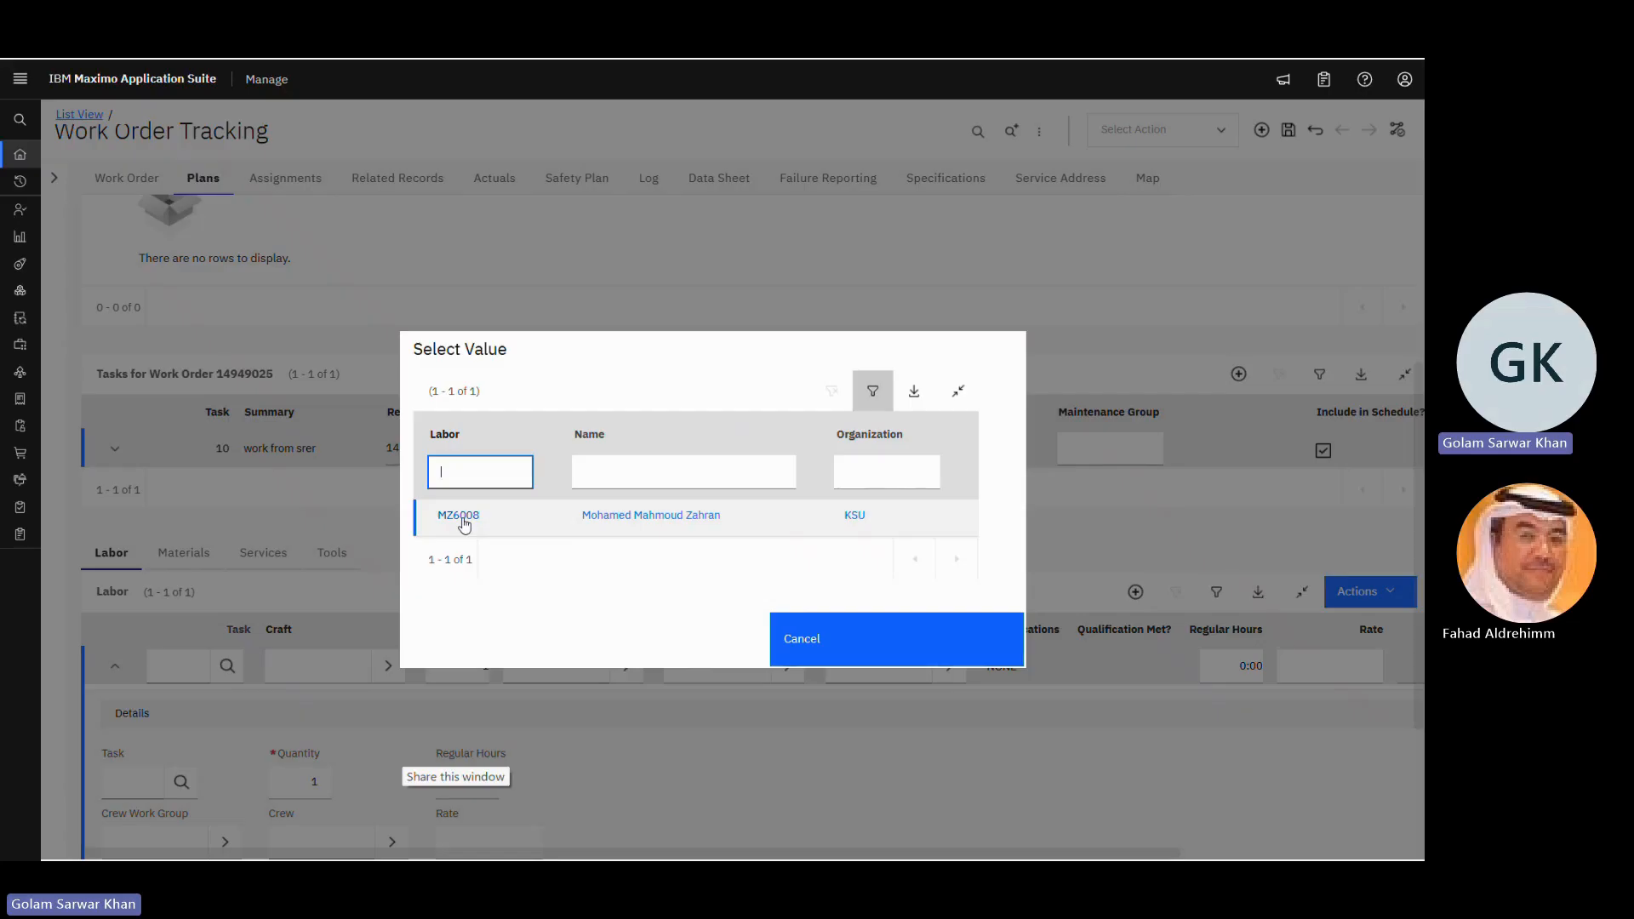
left_click(455, 518)
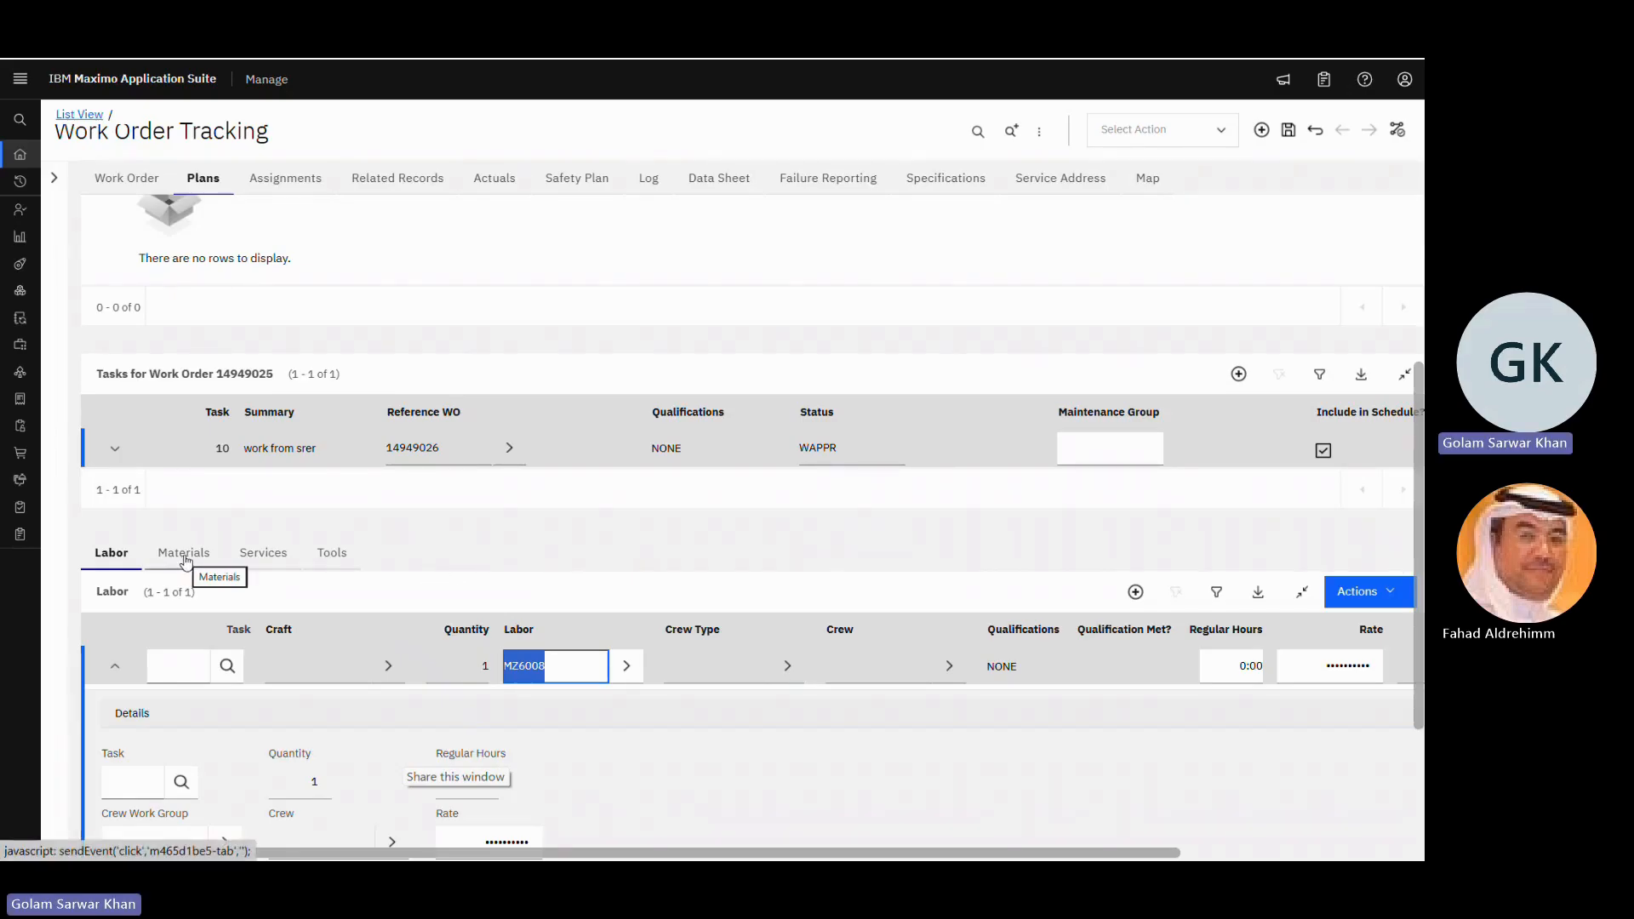
- Add a planned material line for item MZ-TEST-01, filtering the item list by "mz", and set its quantity to 10
left_click(186, 560)
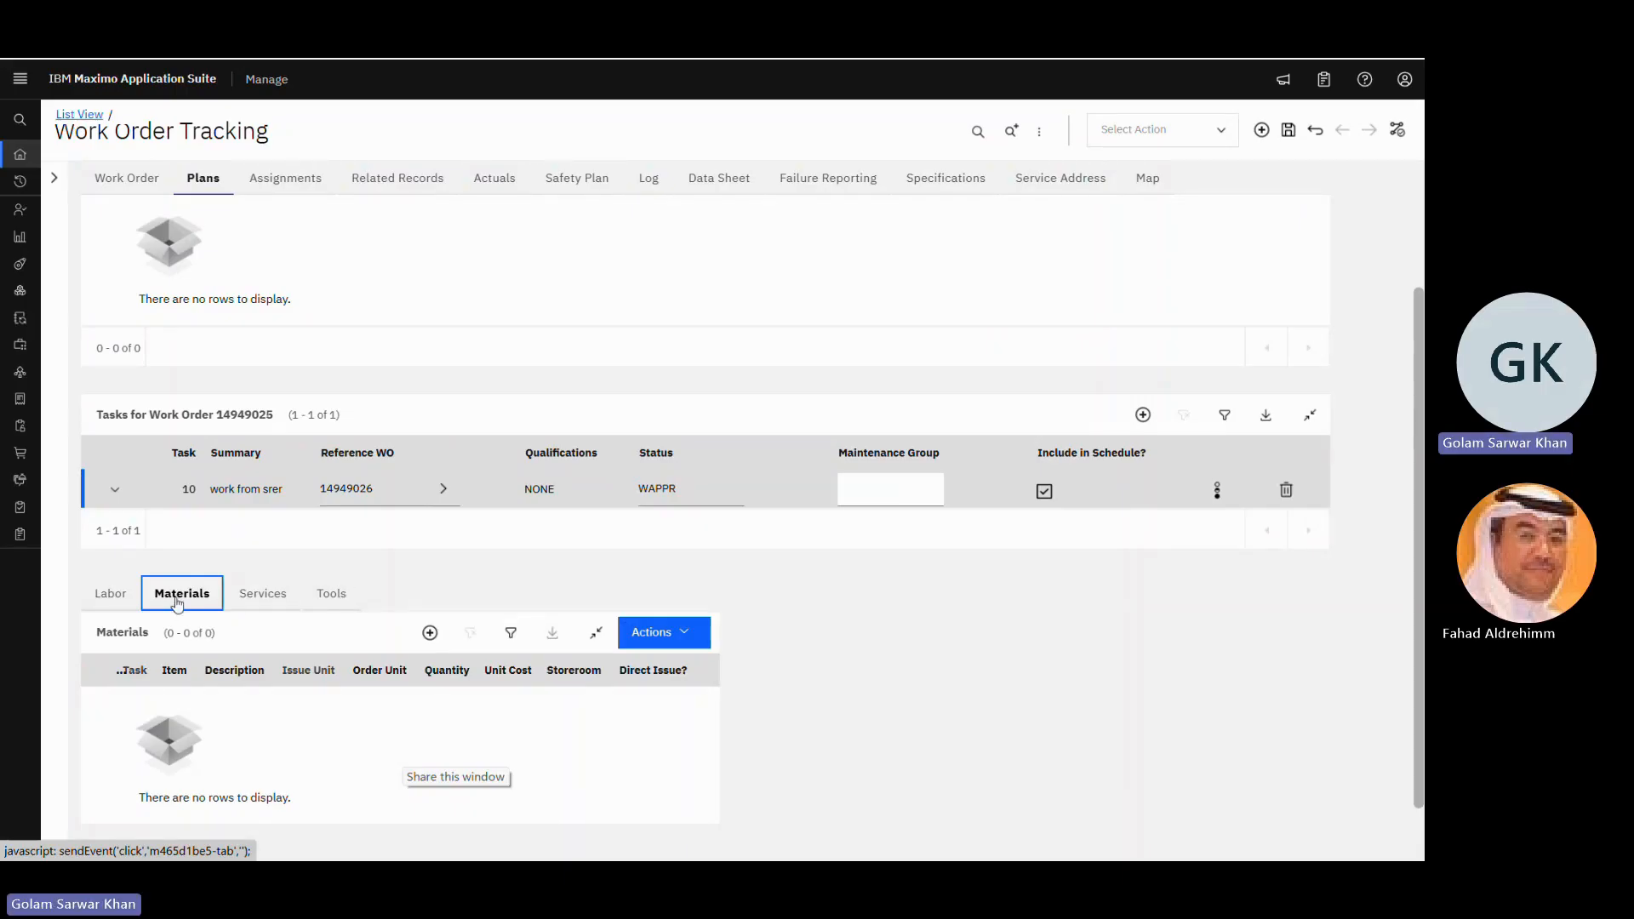
left_click(429, 633)
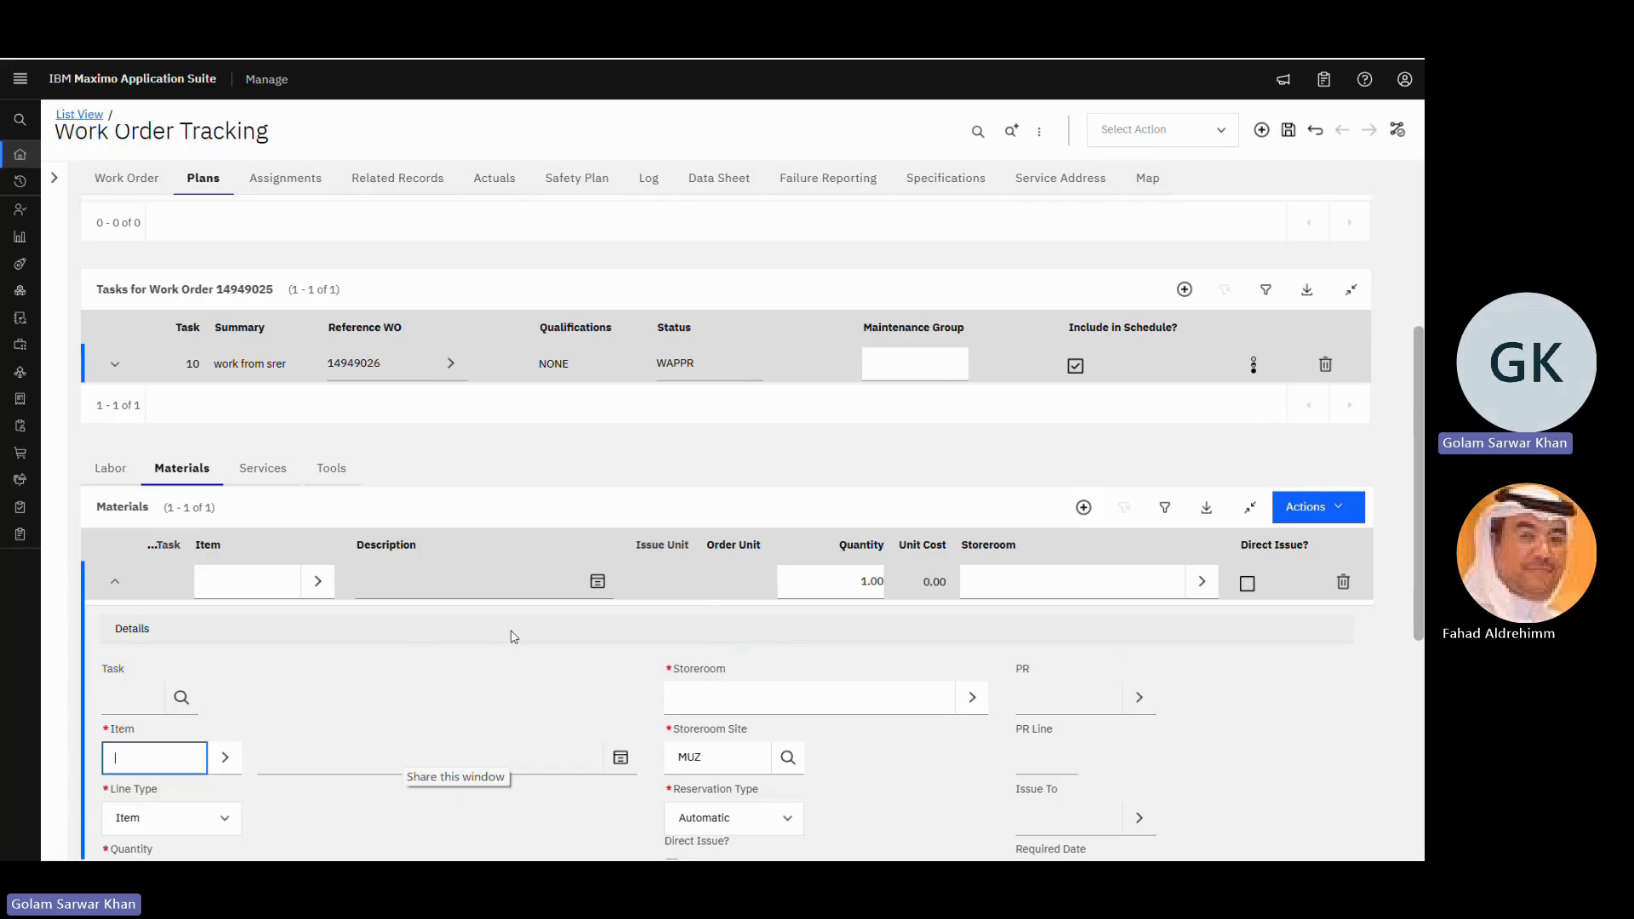
left_click(318, 584)
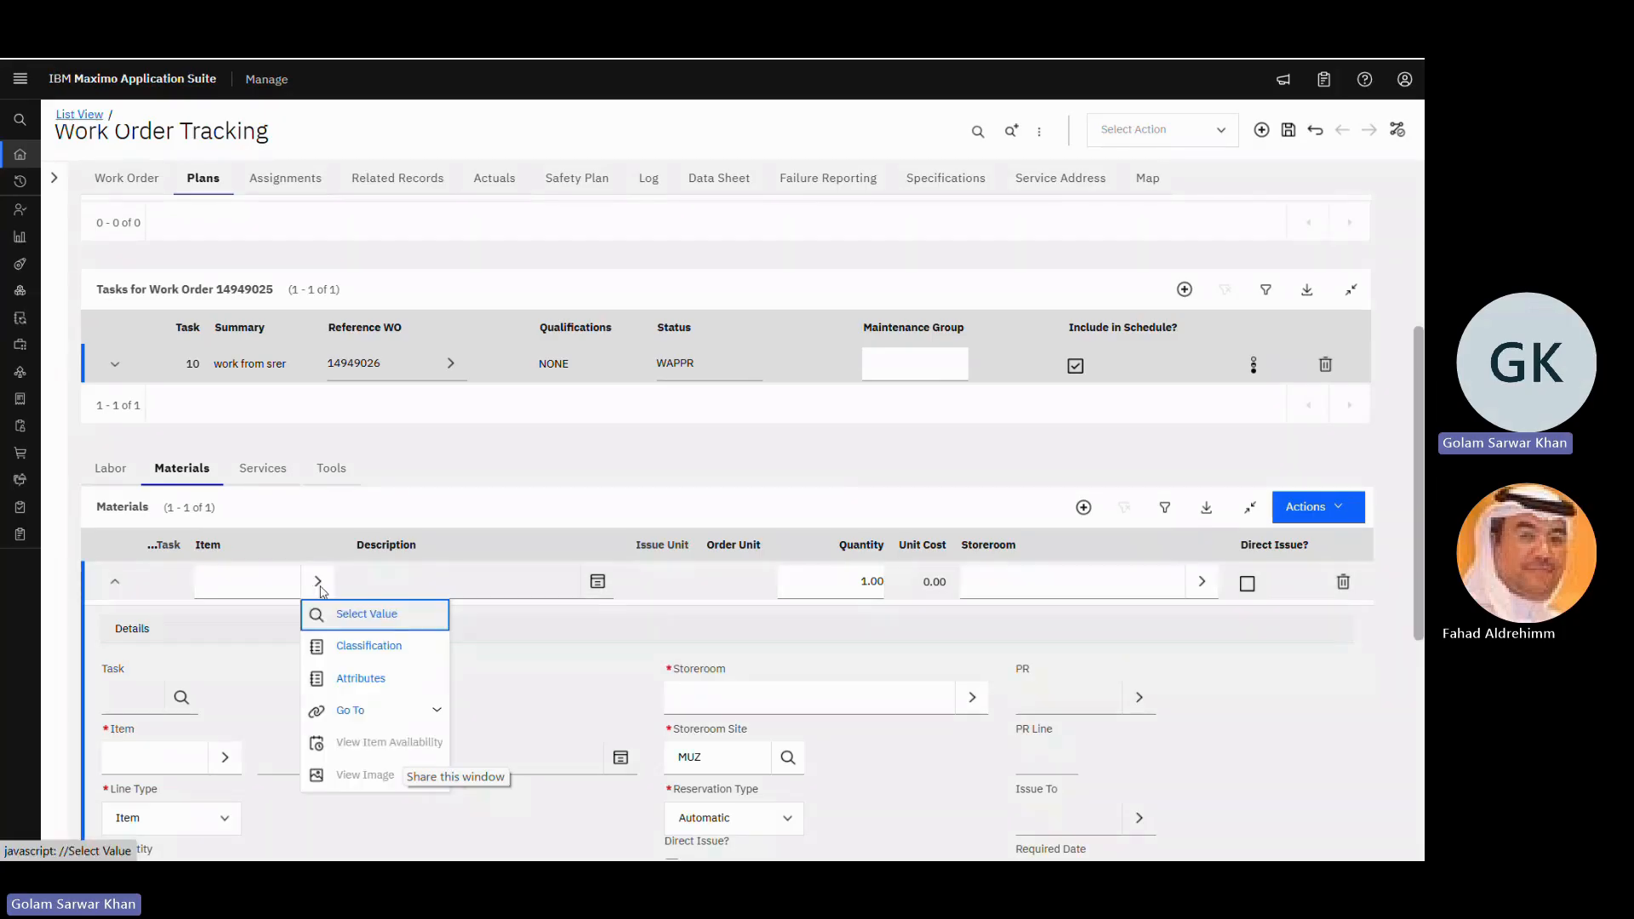
left_click(379, 619)
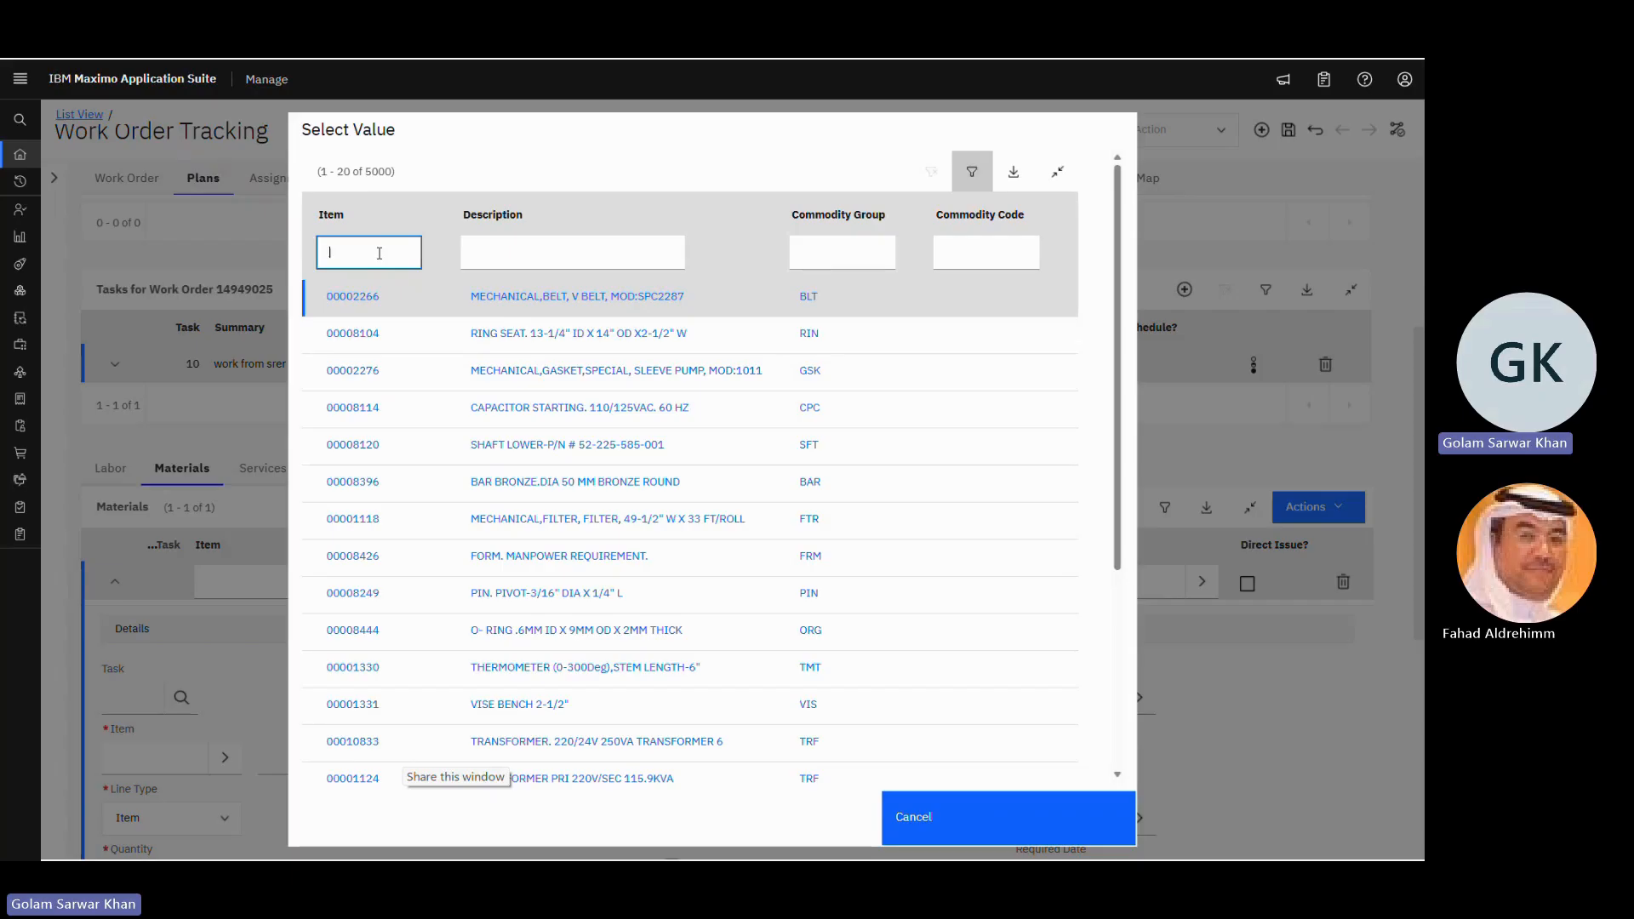
type("mz")
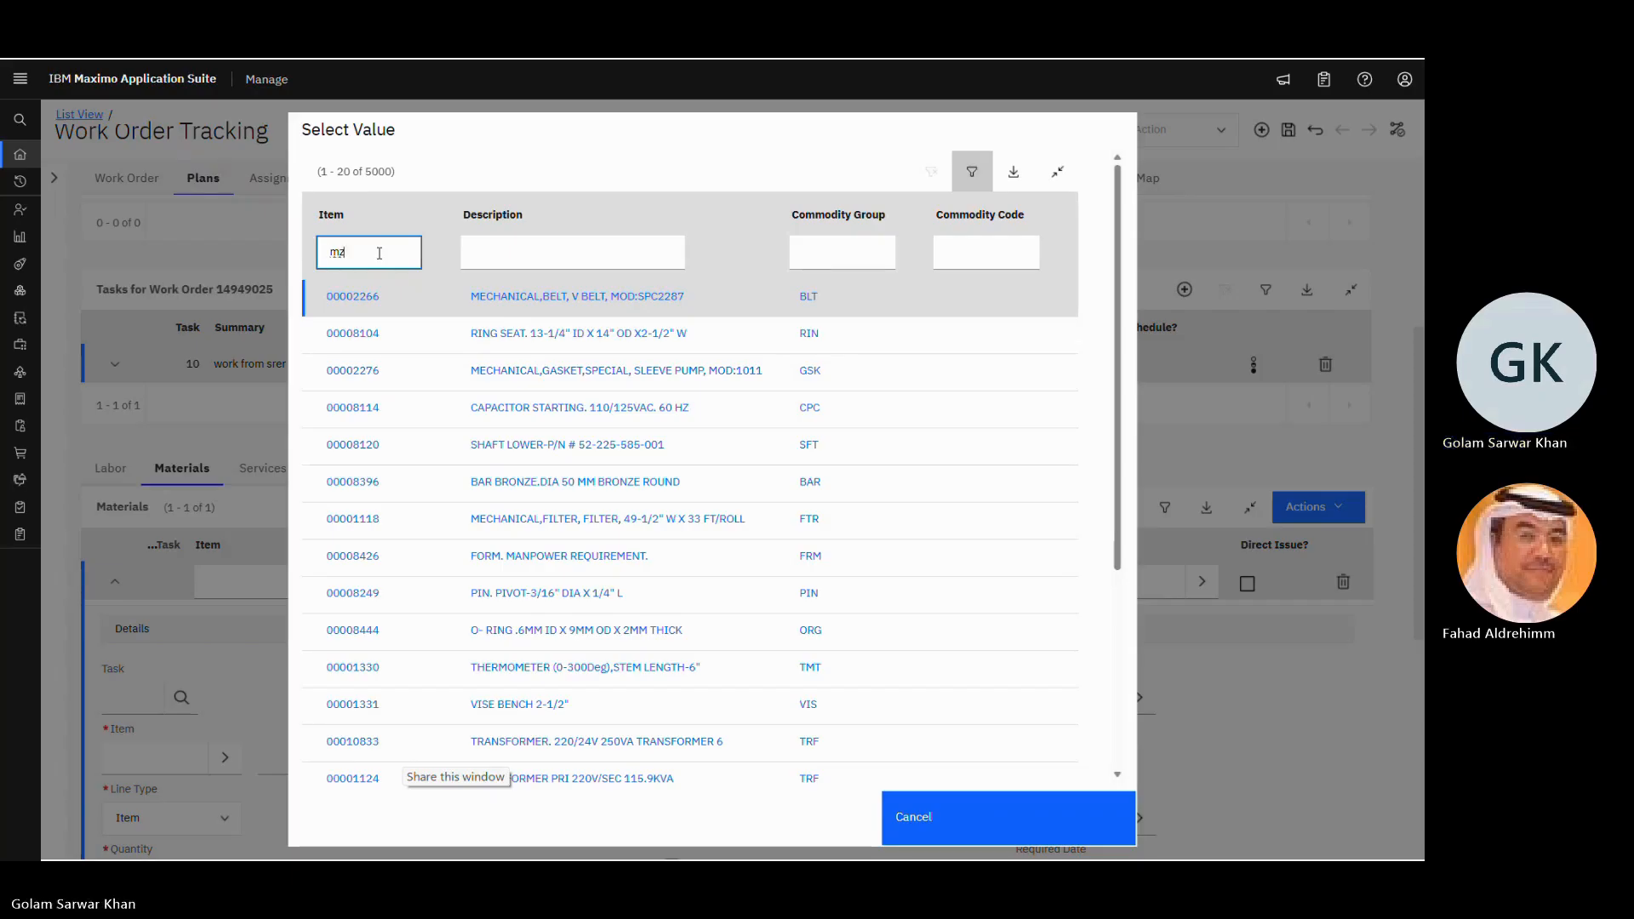
key("Return")
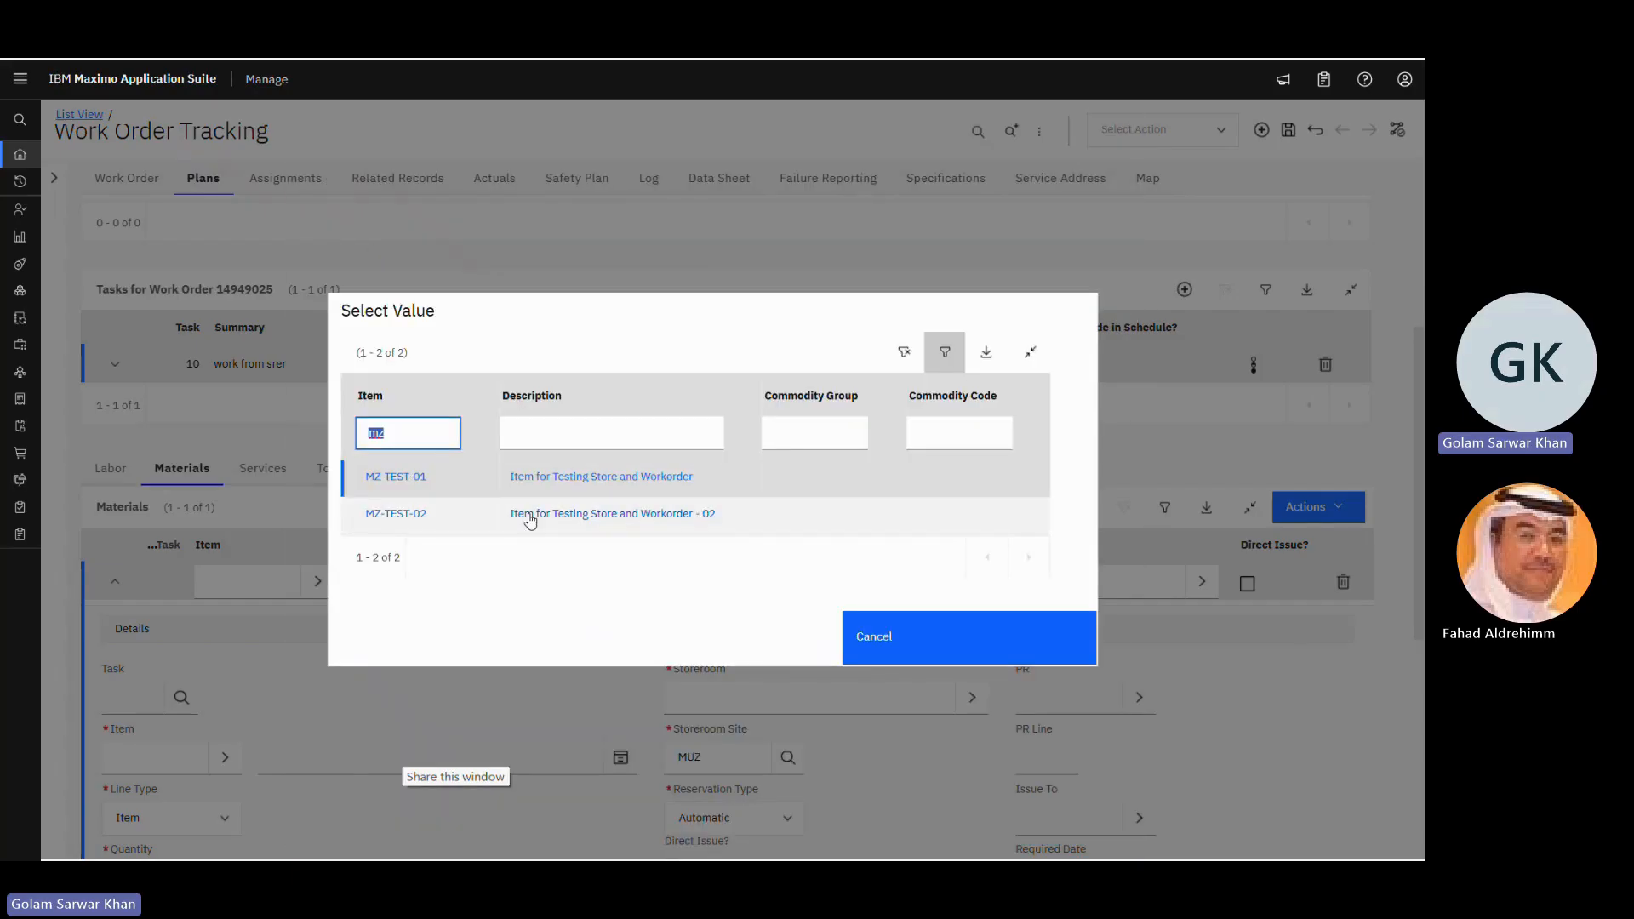
left_click(396, 481)
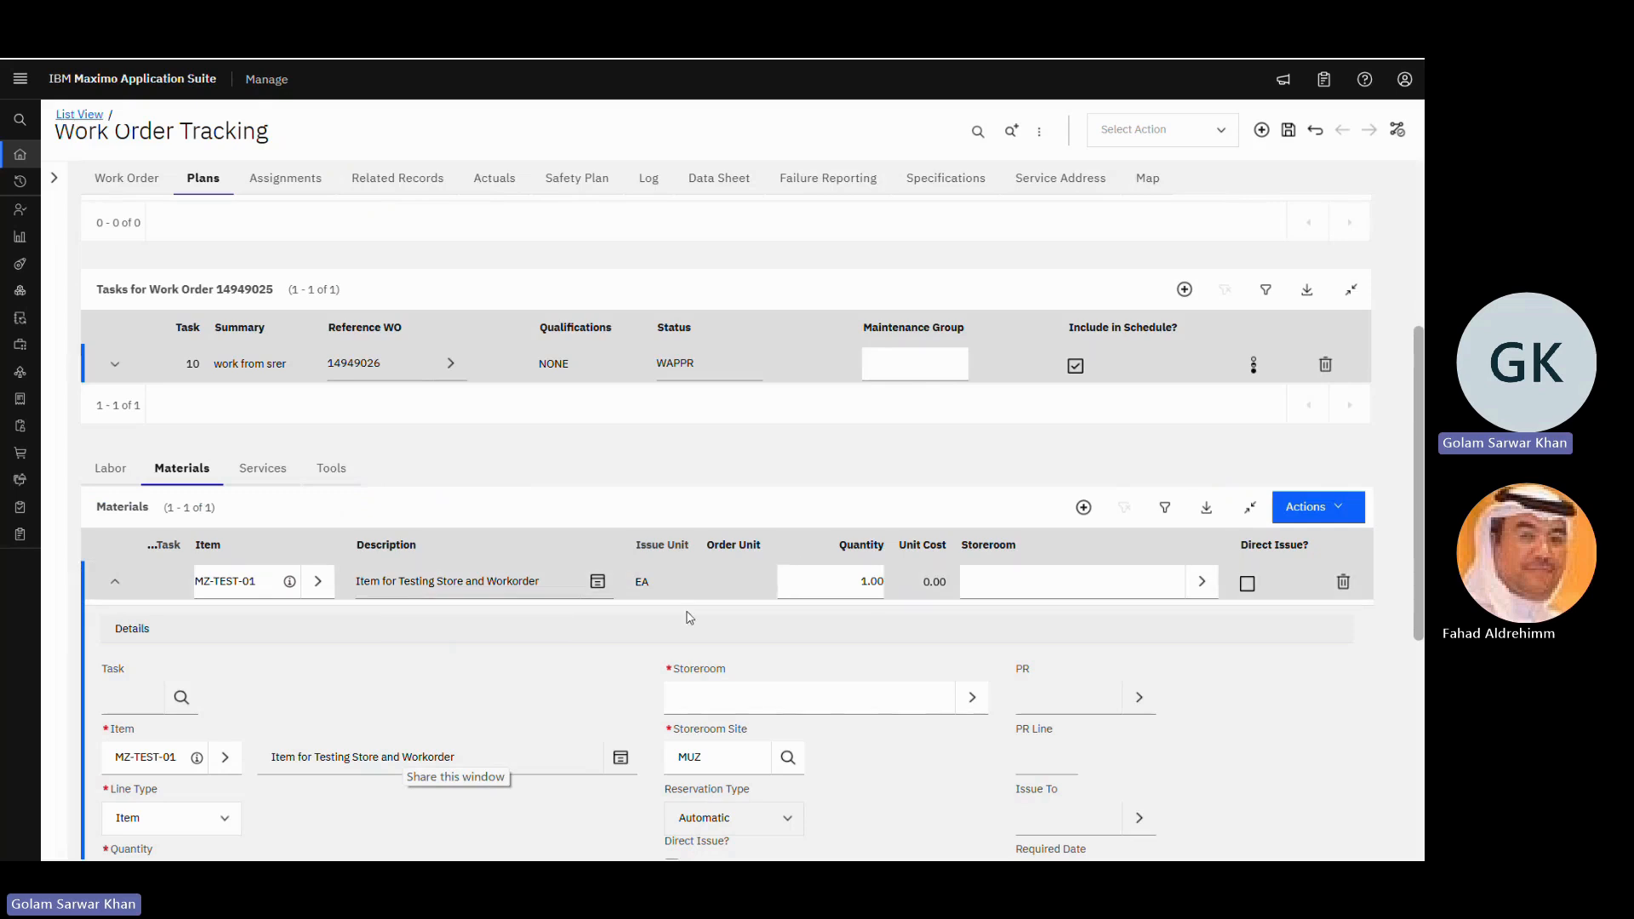
left_click(830, 584)
type("1")
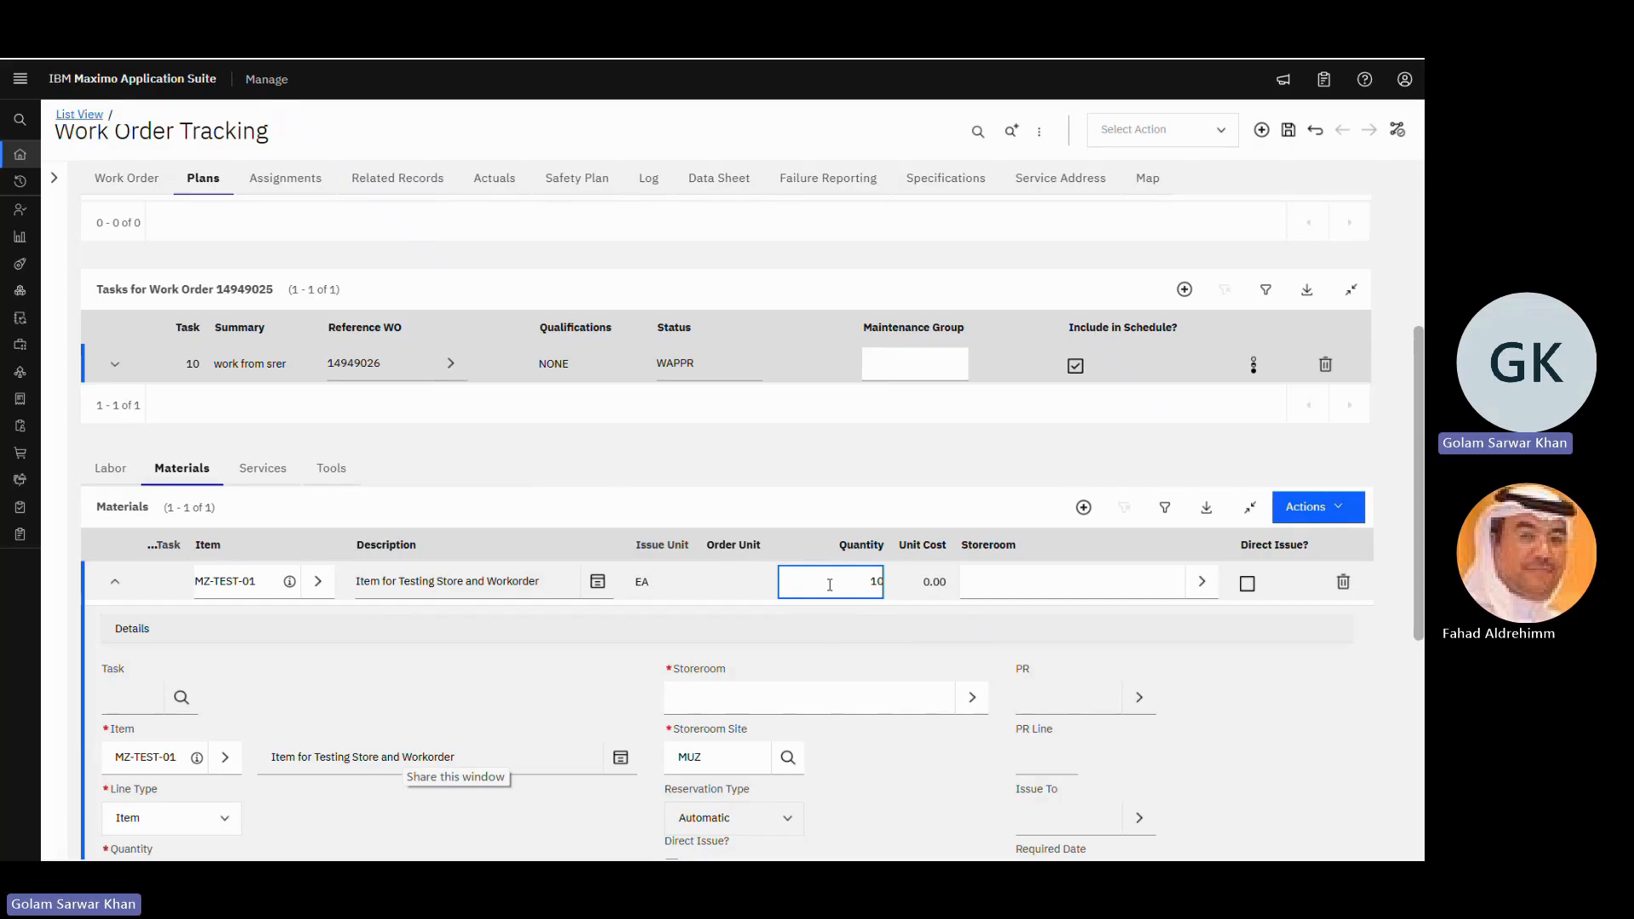
- Check the storeroom availability of item MZ-TEST-01
left_click(320, 583)
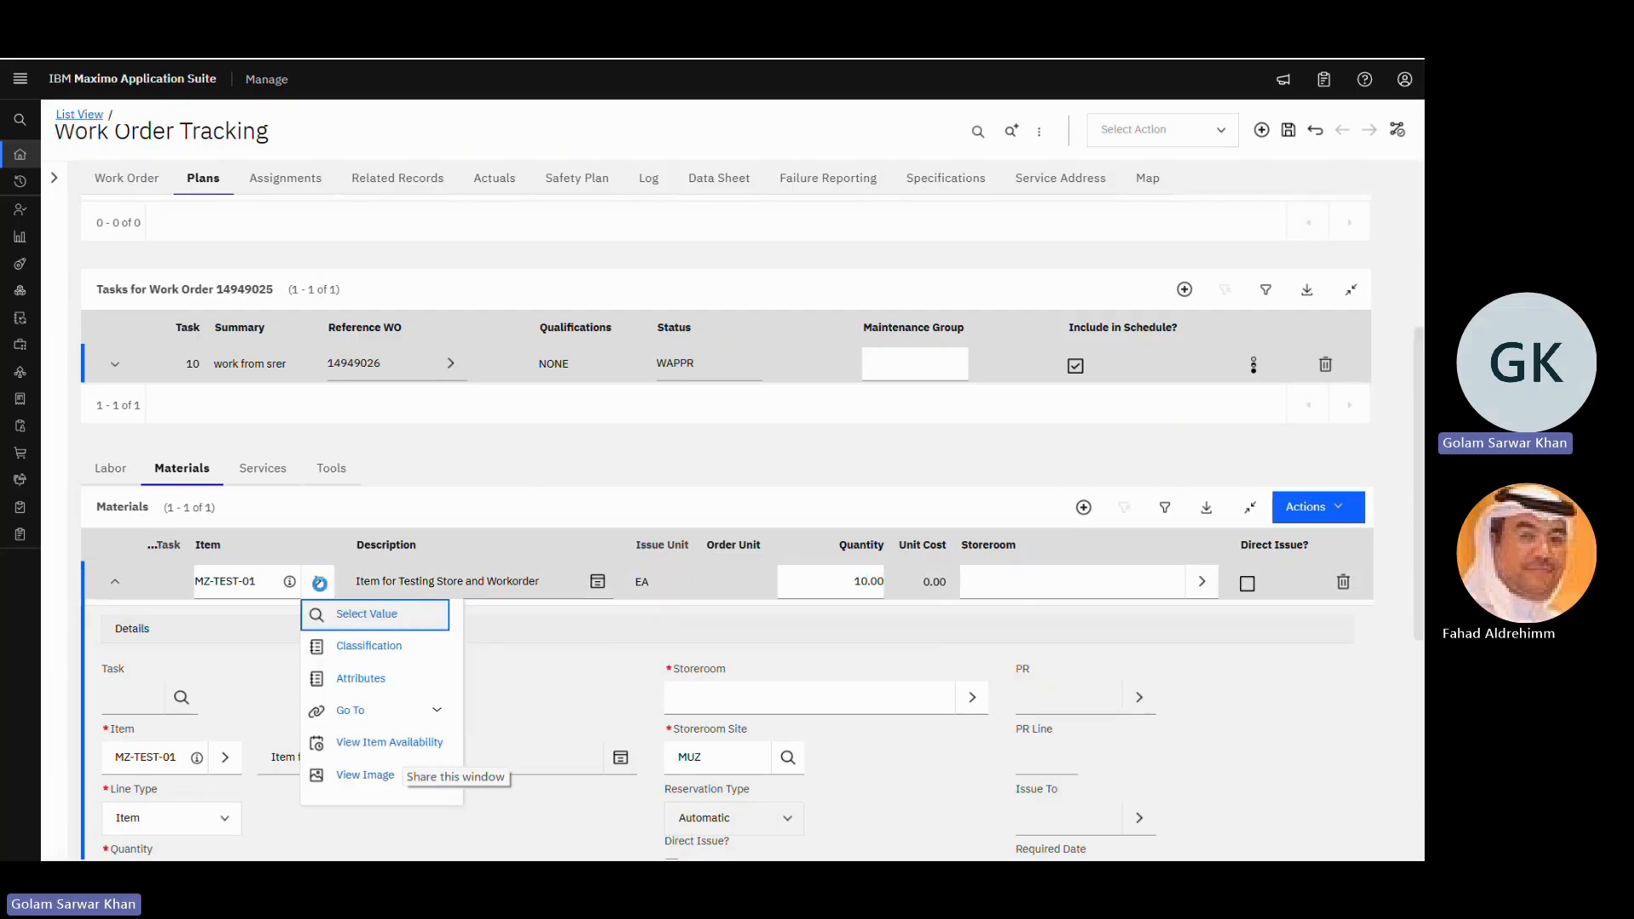
left_click(388, 749)
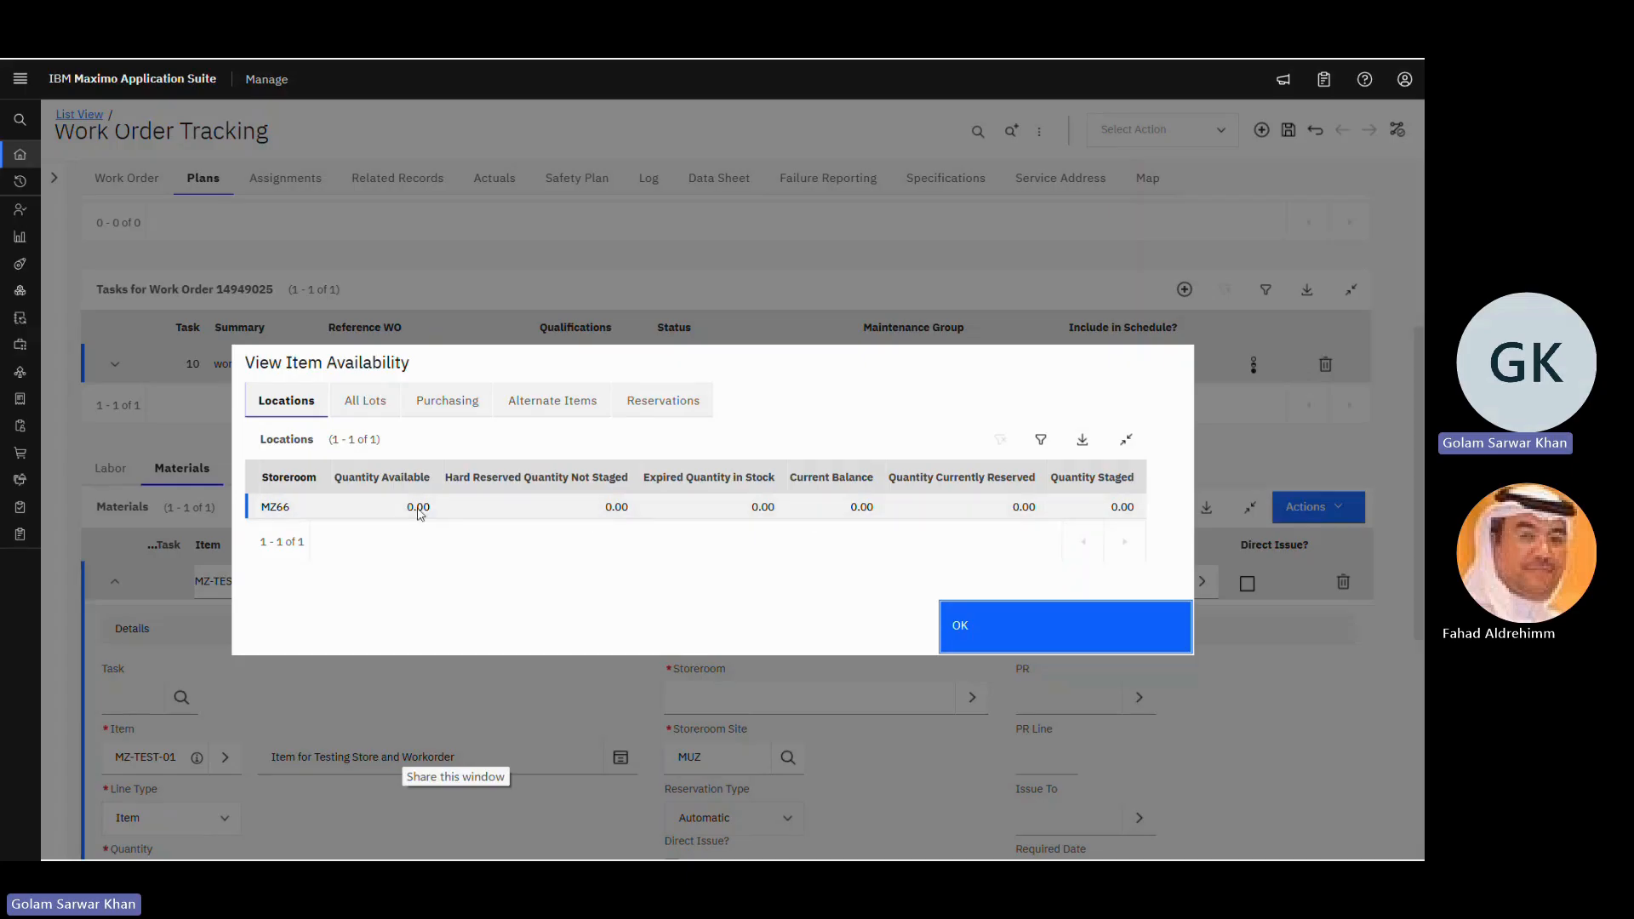
left_click(1020, 637)
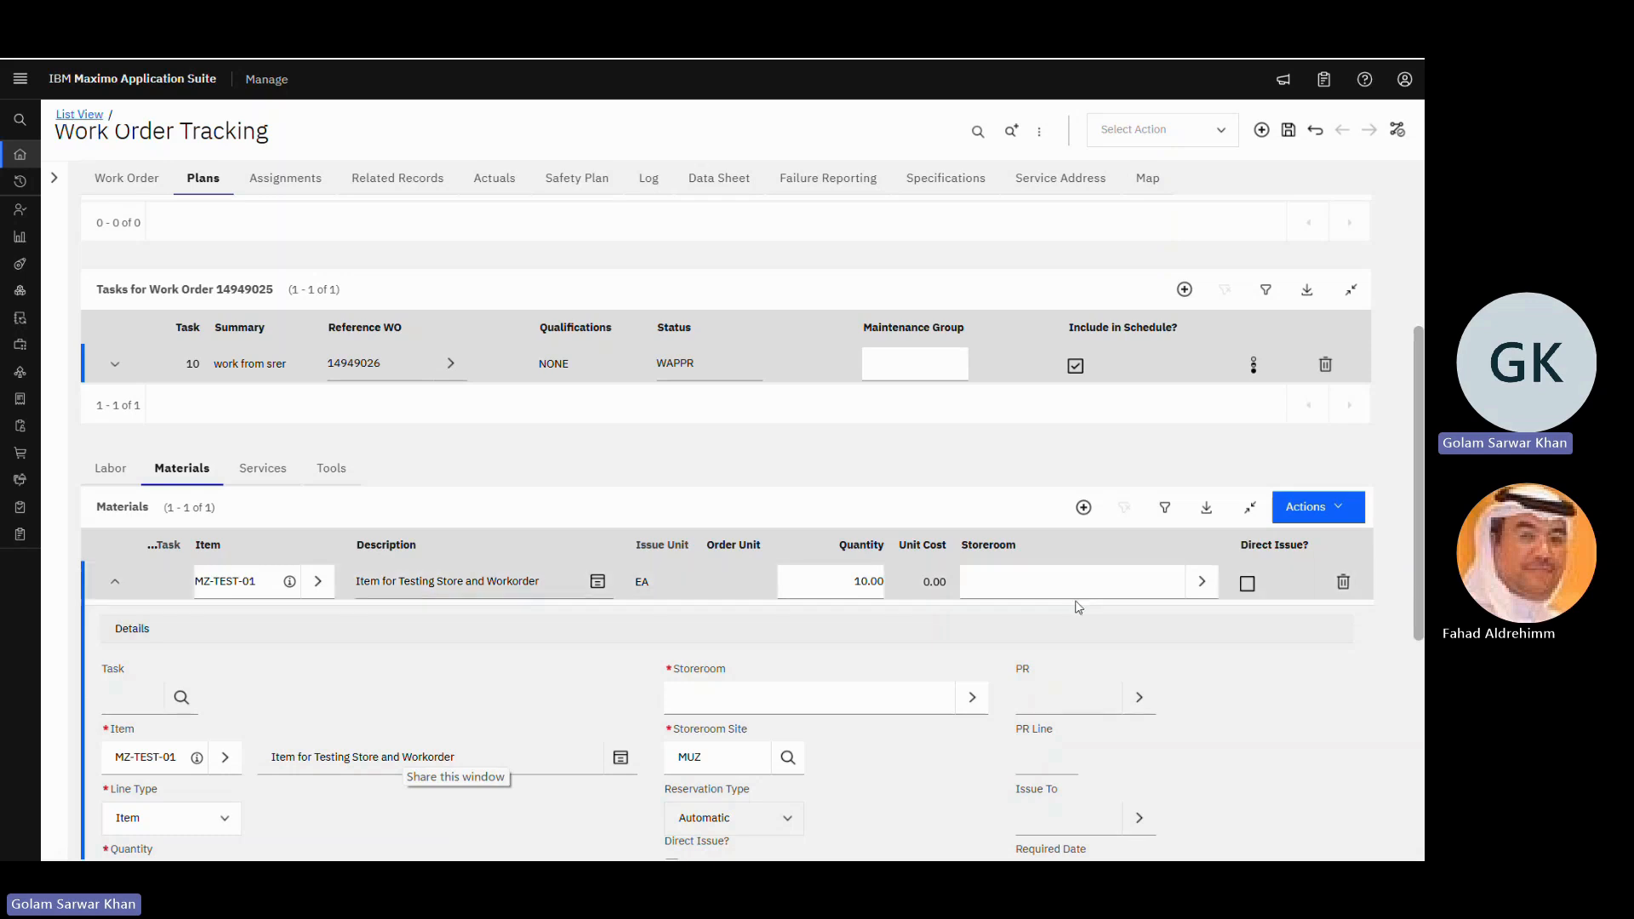
- Set the storeroom of the MZ-TEST-01 material line to MZ66
left_click(1027, 585)
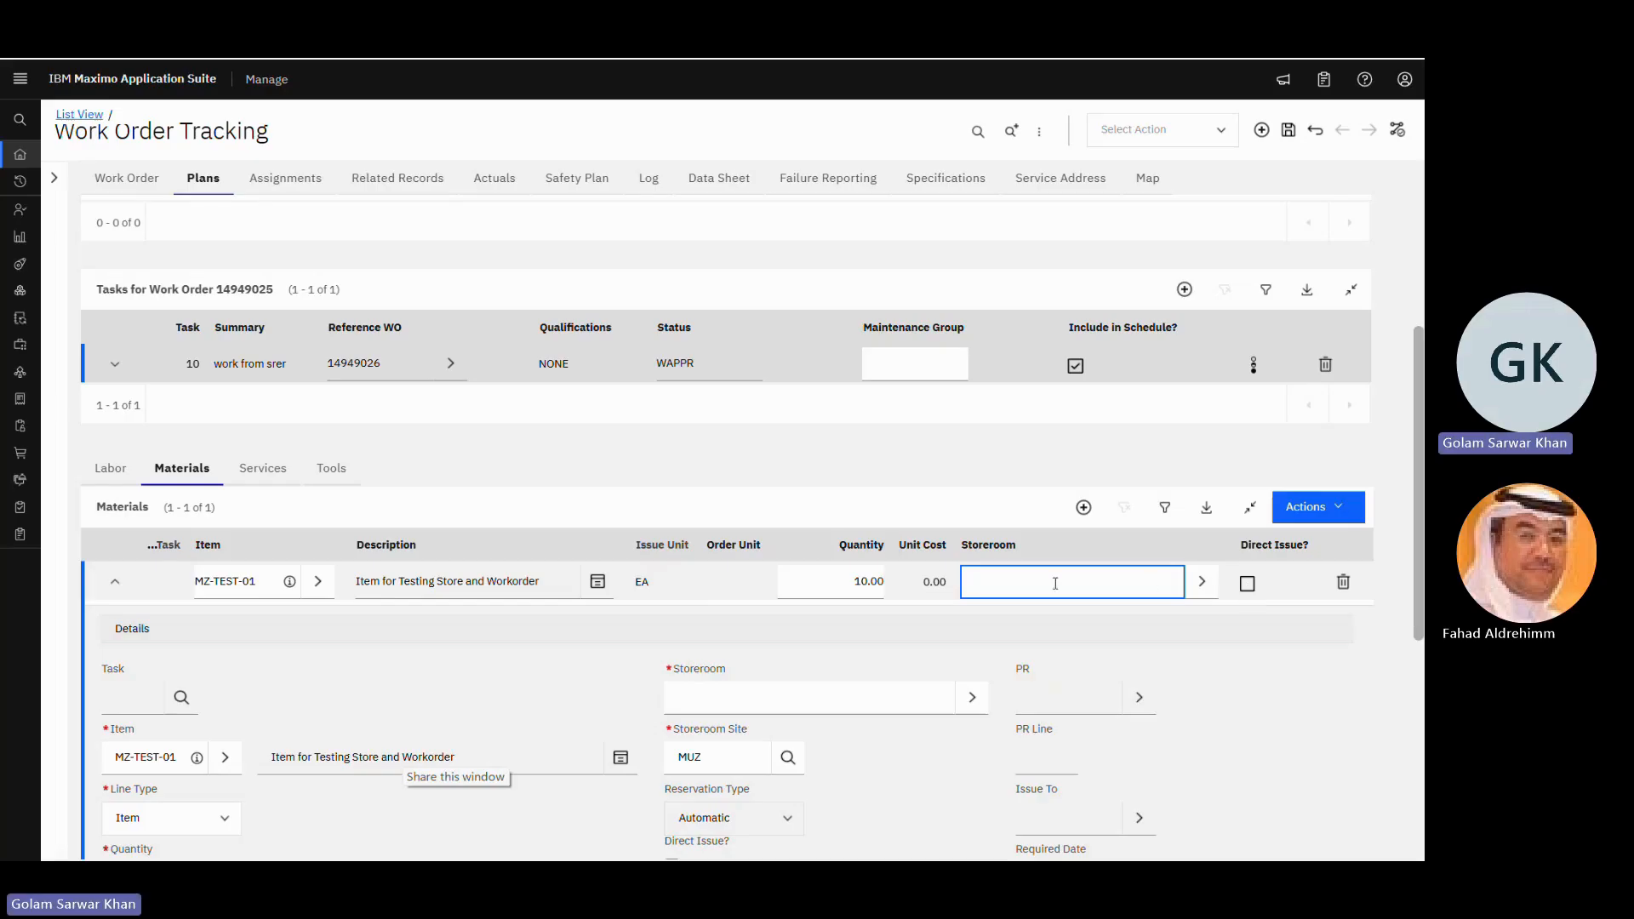
left_click(1201, 581)
left_click(321, 516)
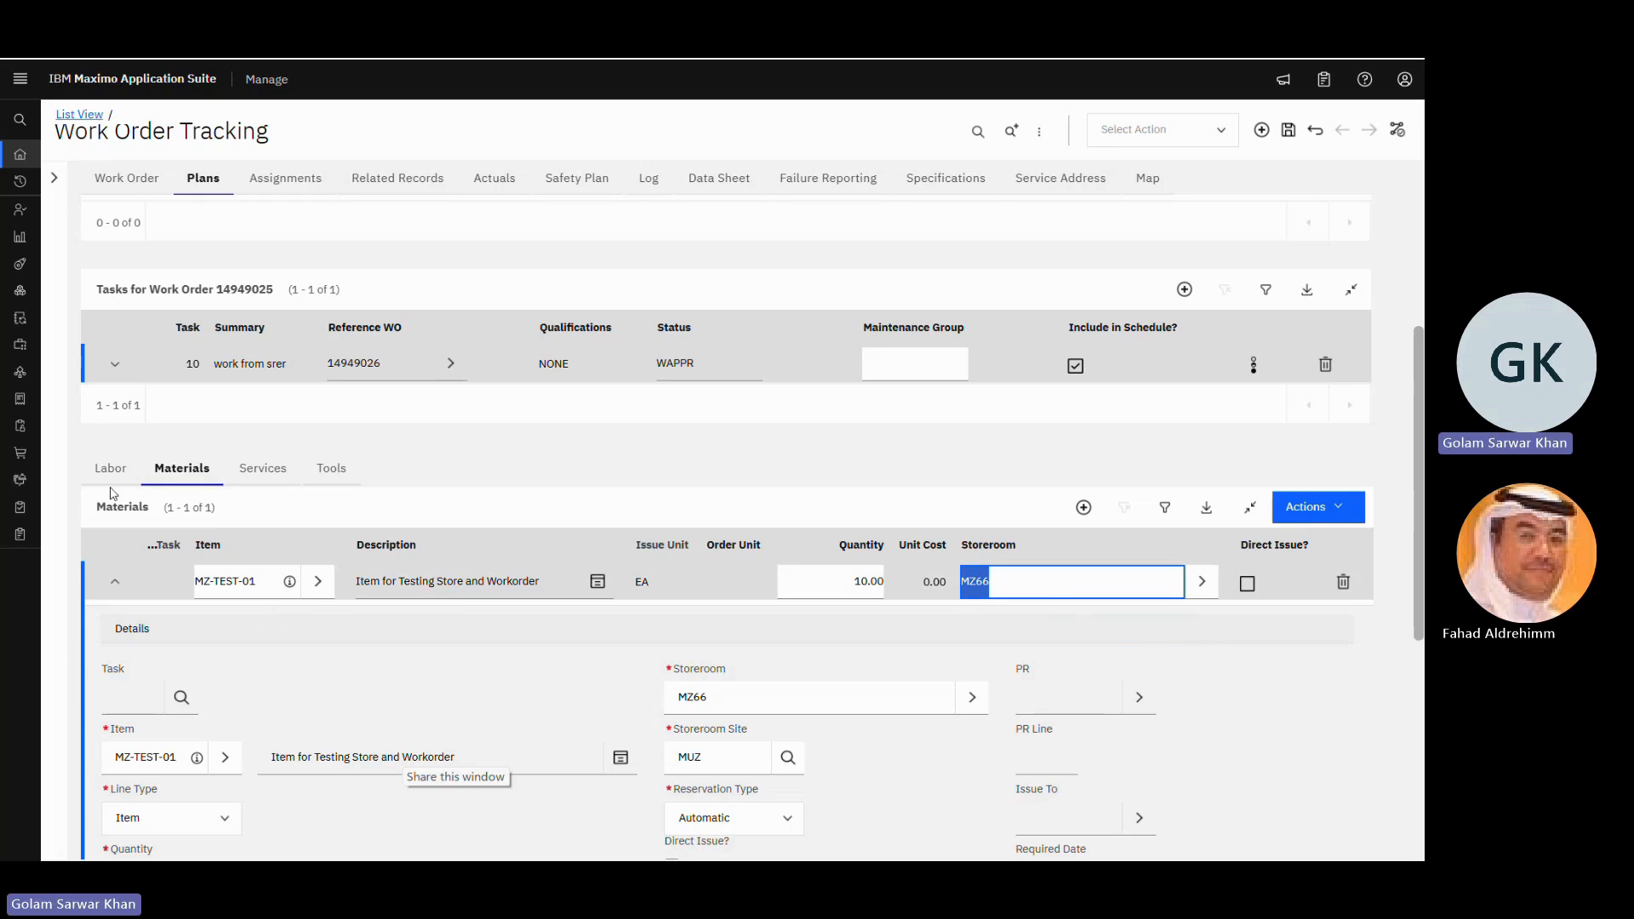
scroll(581, 521, "up", 5)
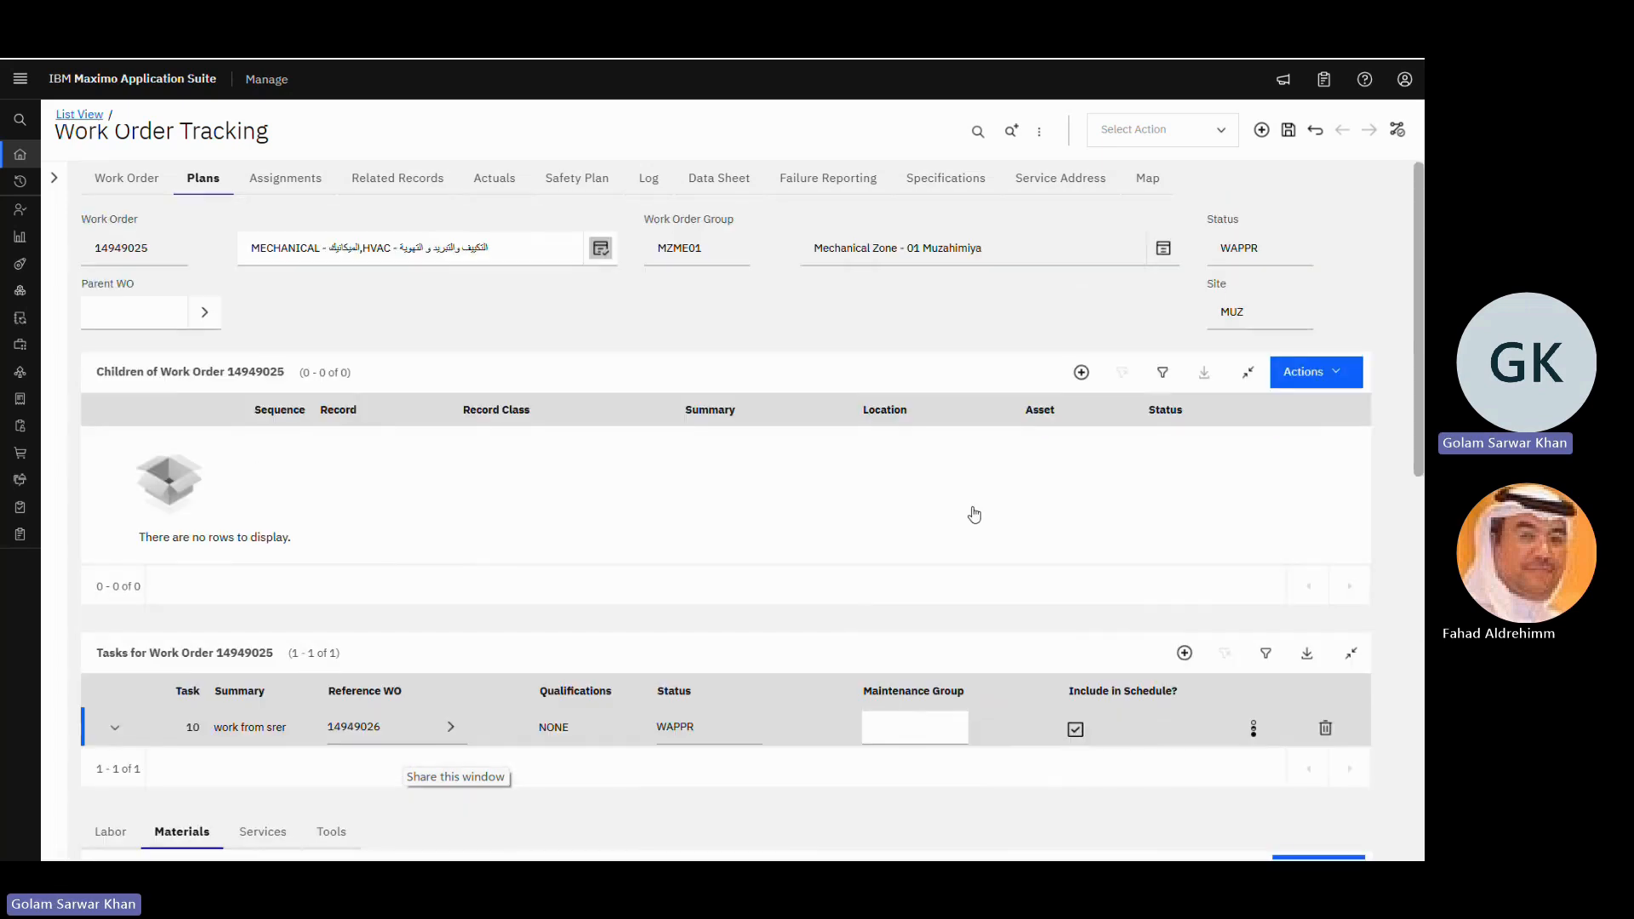
- Save the planned work order and complete its workflow assignment with the action Send to Area Manager for Approval
left_click(1288, 131)
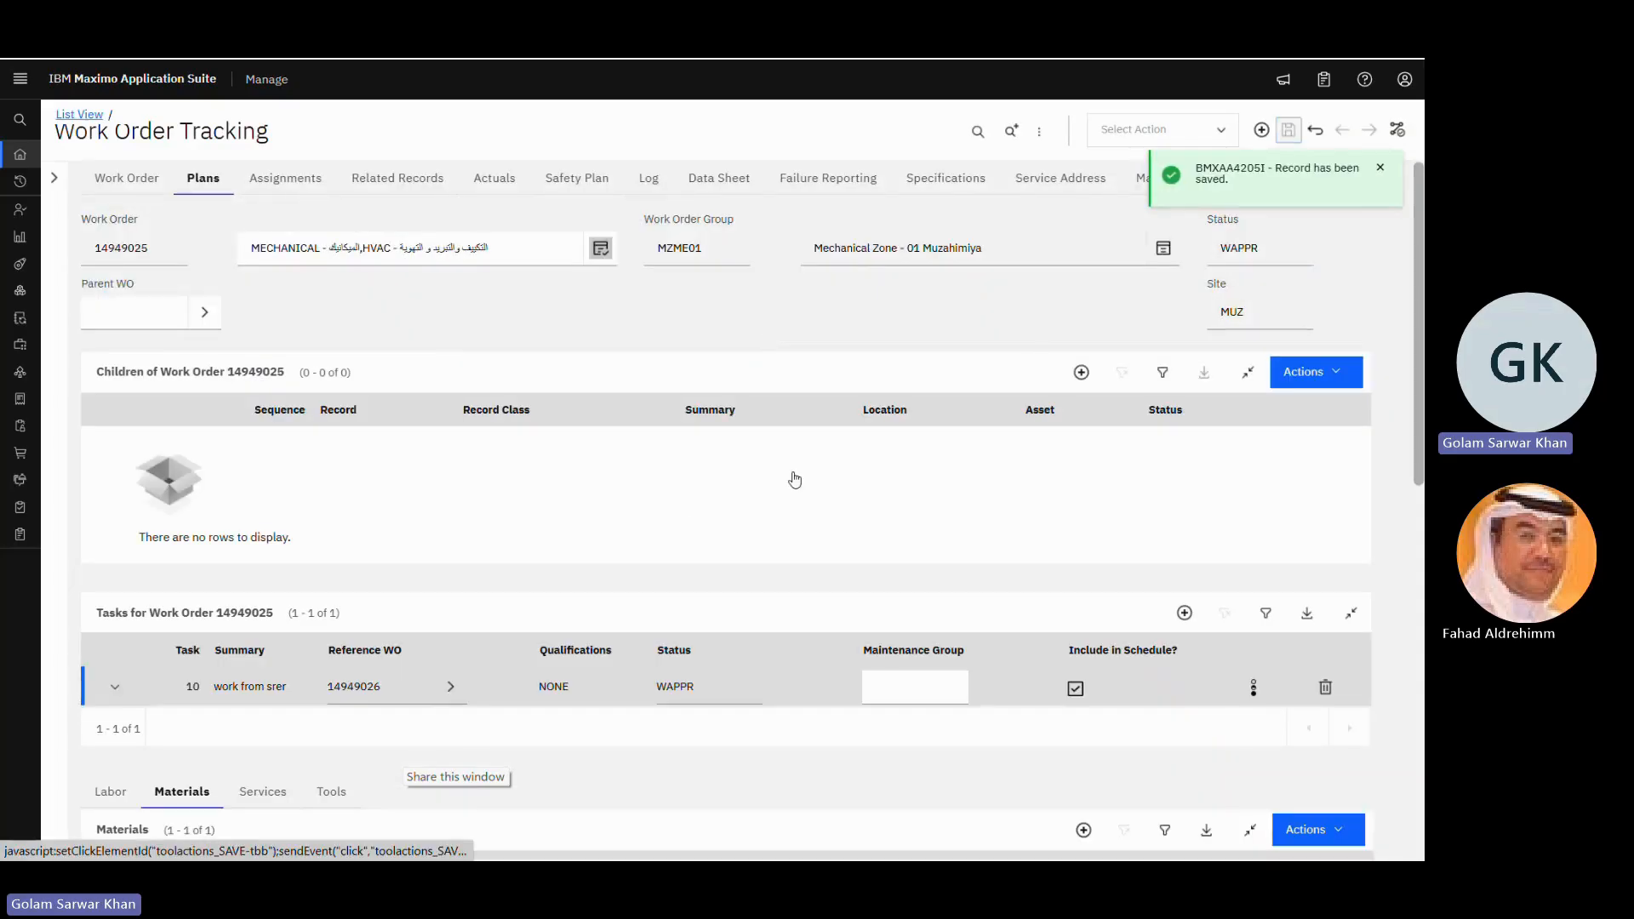
left_click(1399, 132)
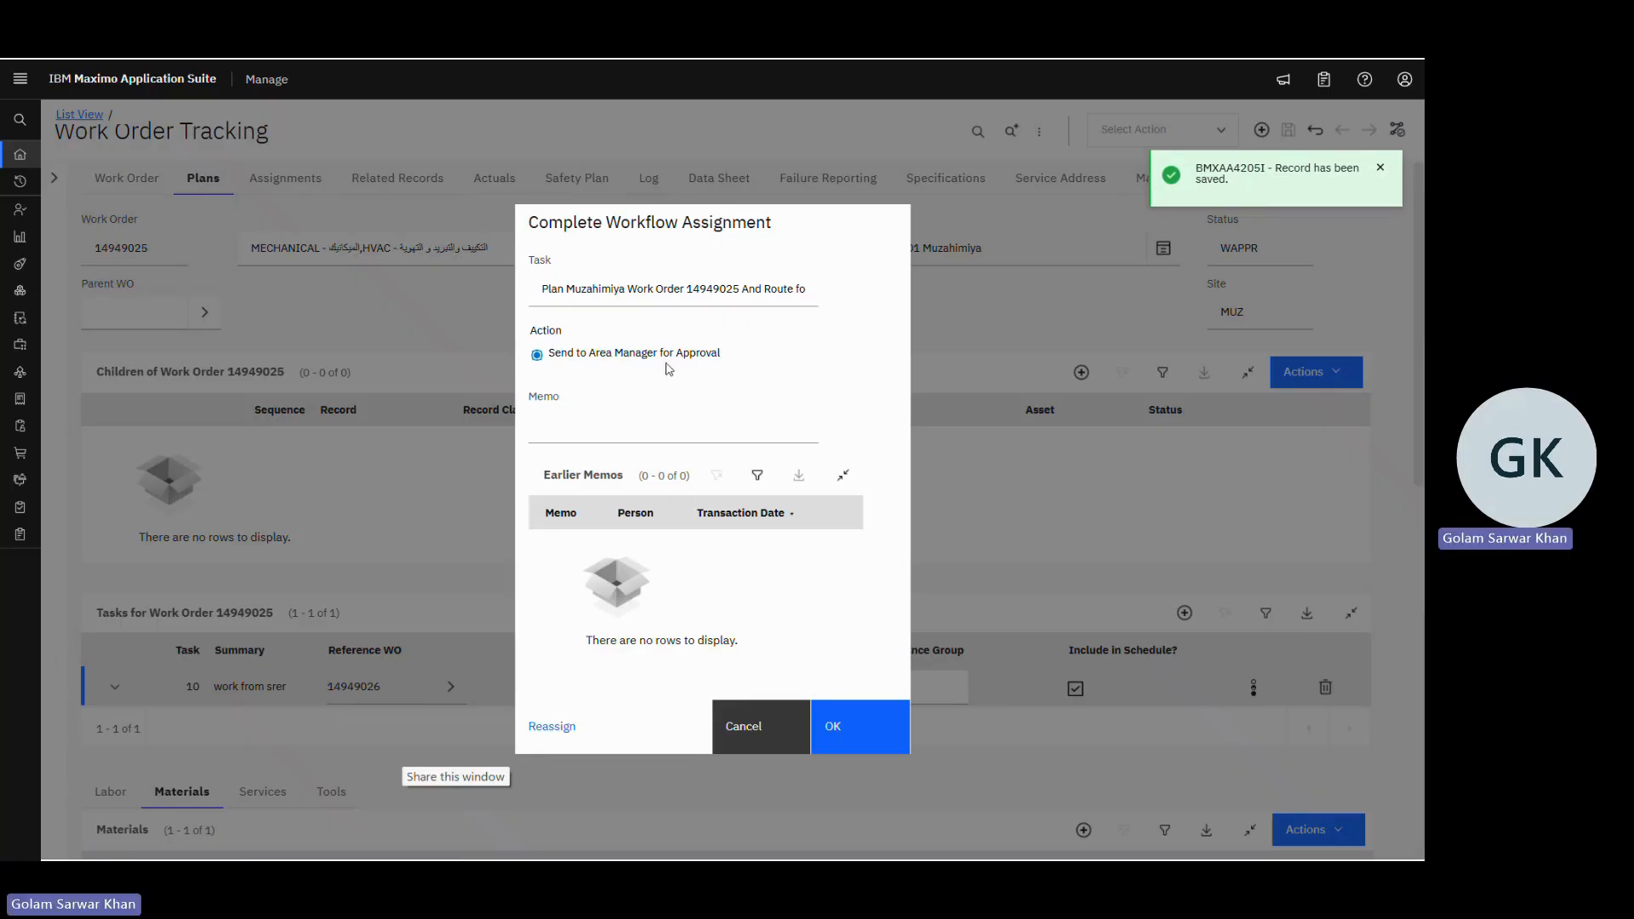
left_click(856, 737)
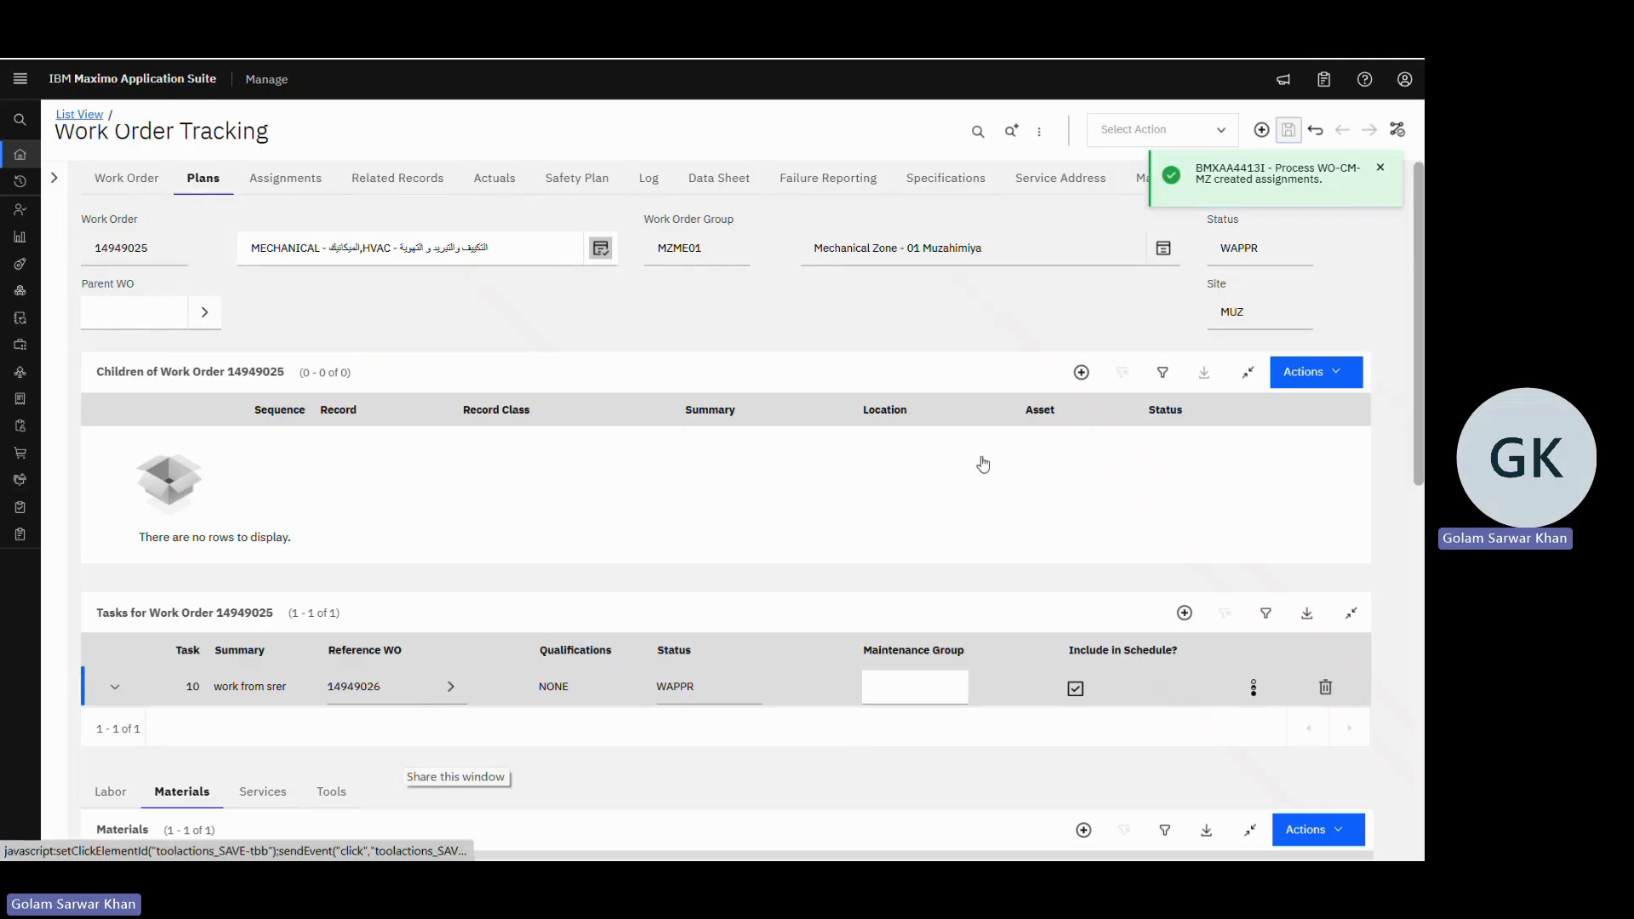
- View the workflow assignments of the work order to check who holds the current approval task
left_click(1117, 130)
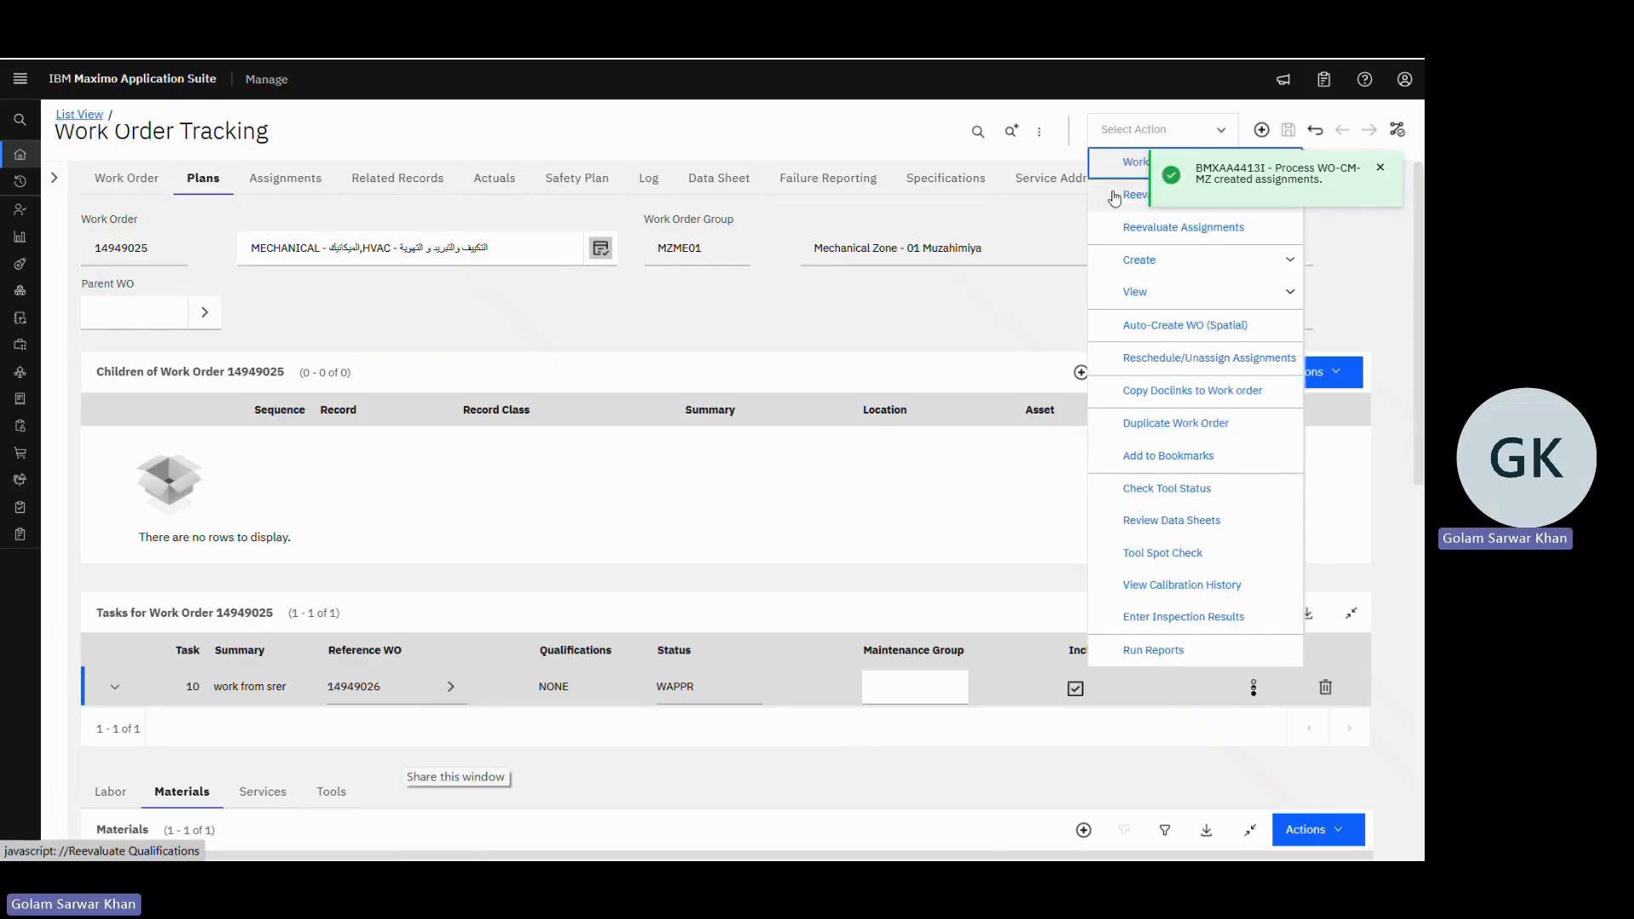
left_click(1125, 163)
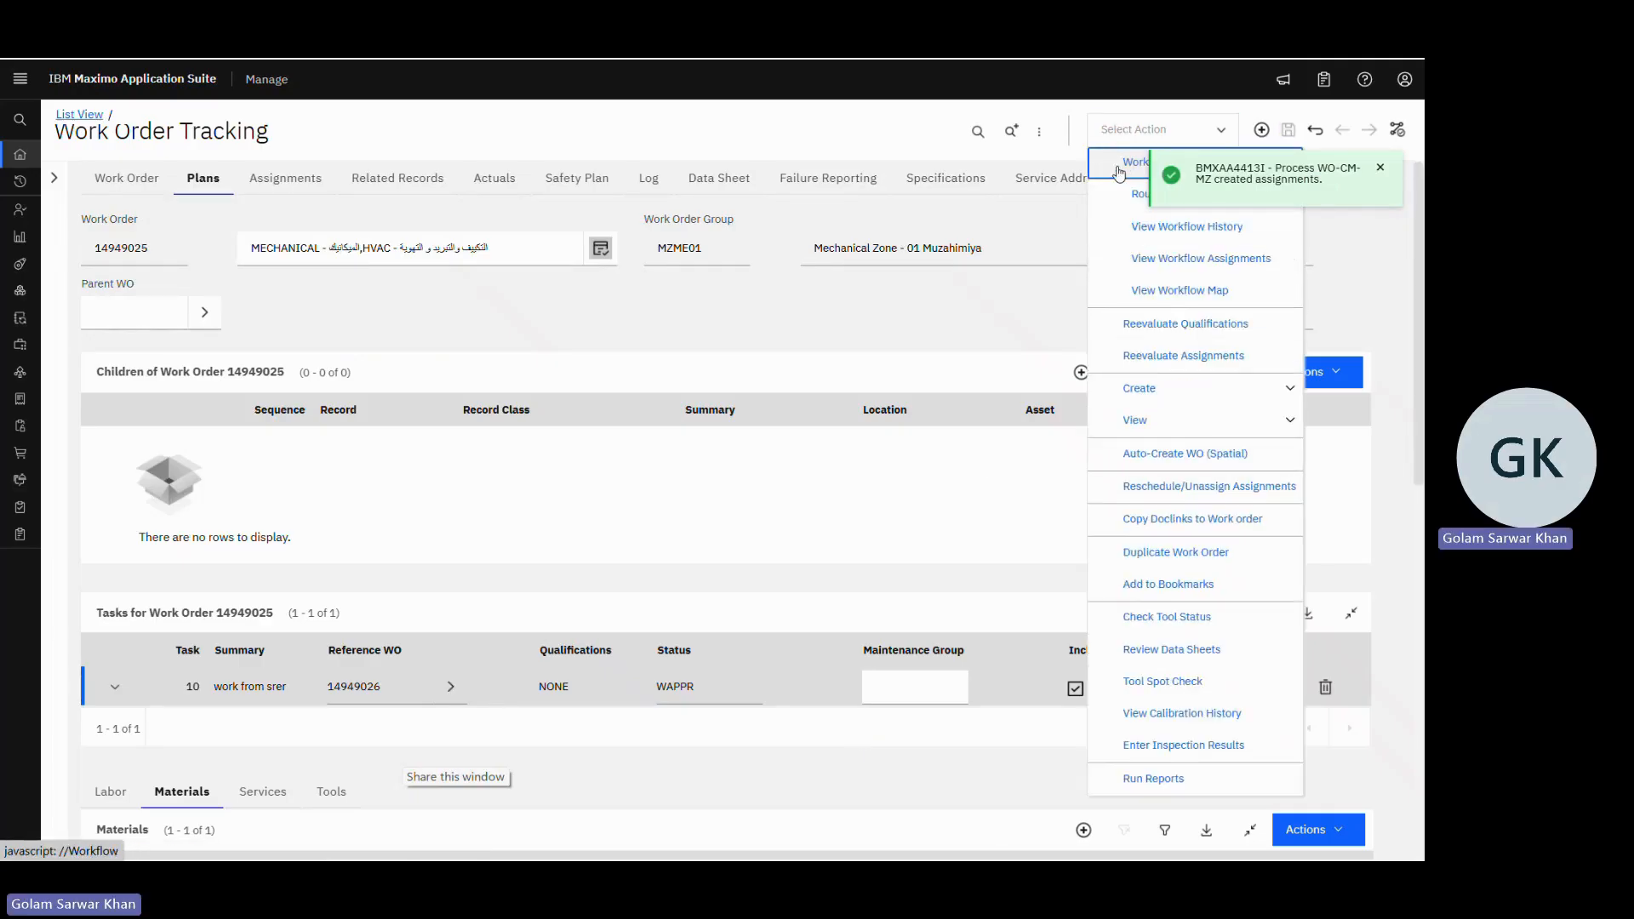
left_click(1230, 262)
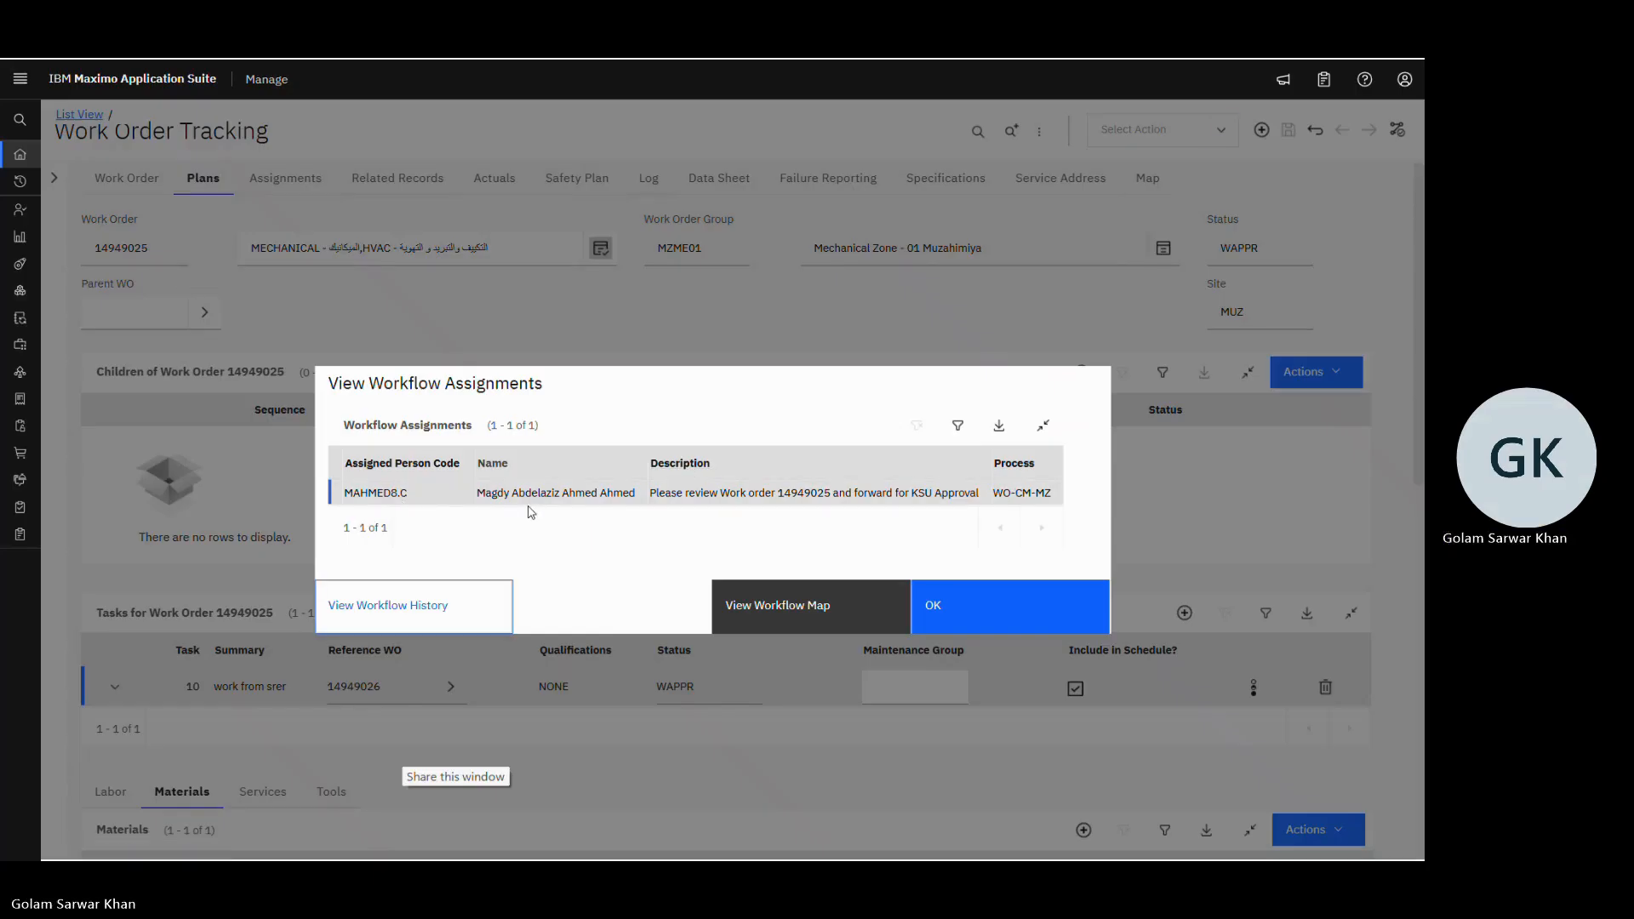
left_click(988, 622)
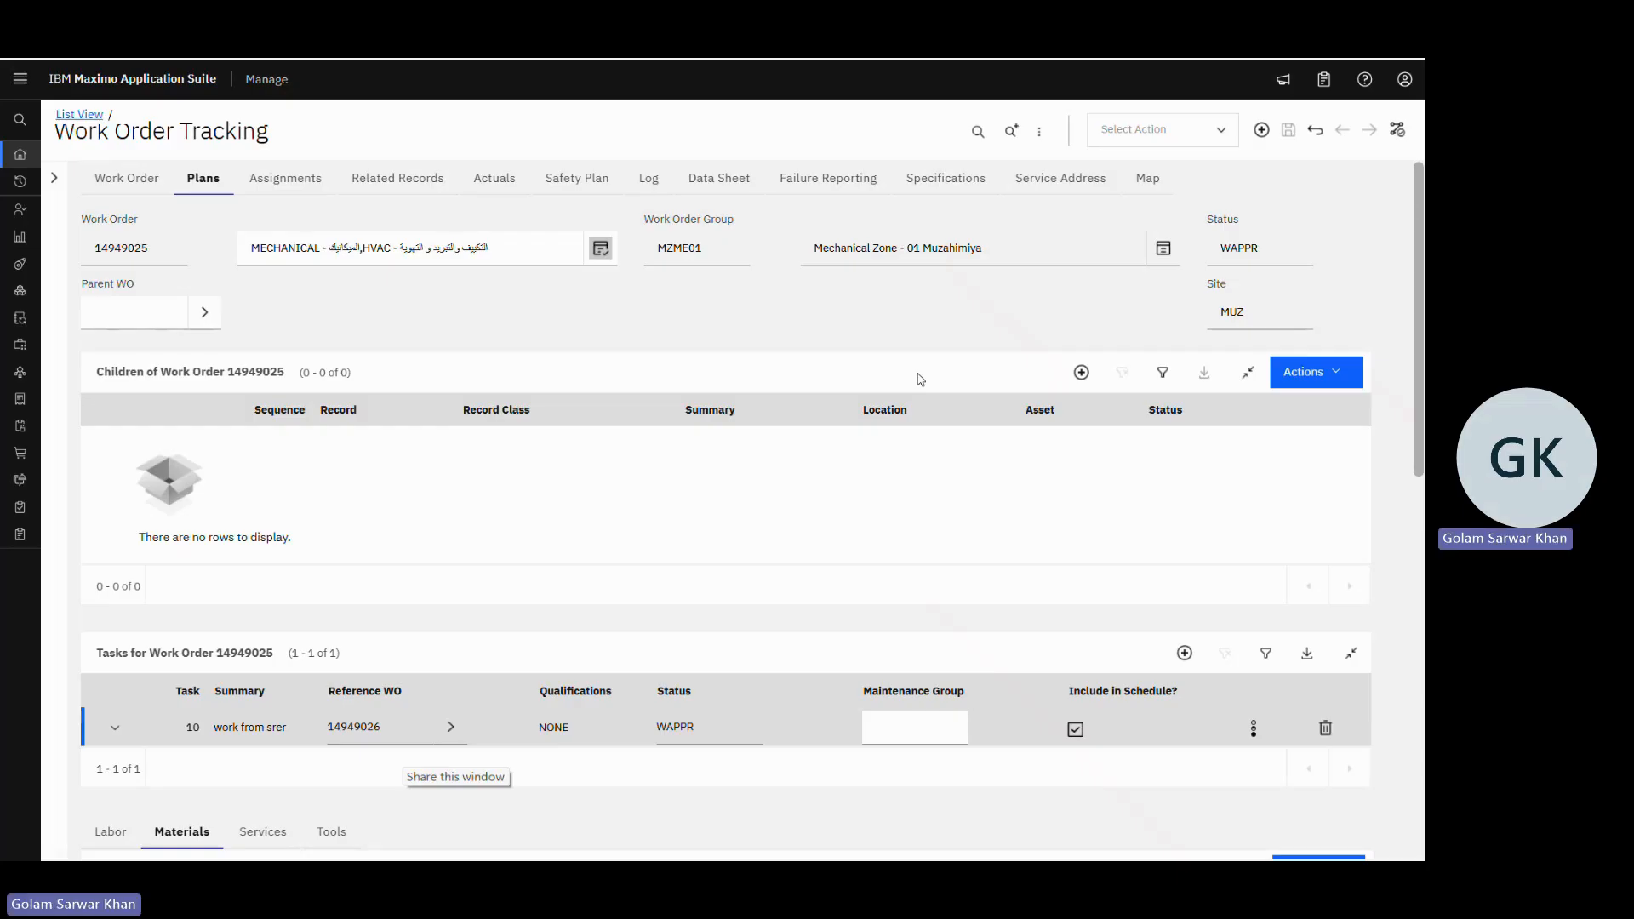
- Open the work order's workflow map and examine the route from ENG and AREA MANAGER through KSUENG and MAT? to STOCKCONT
mouse_move(1197, 85)
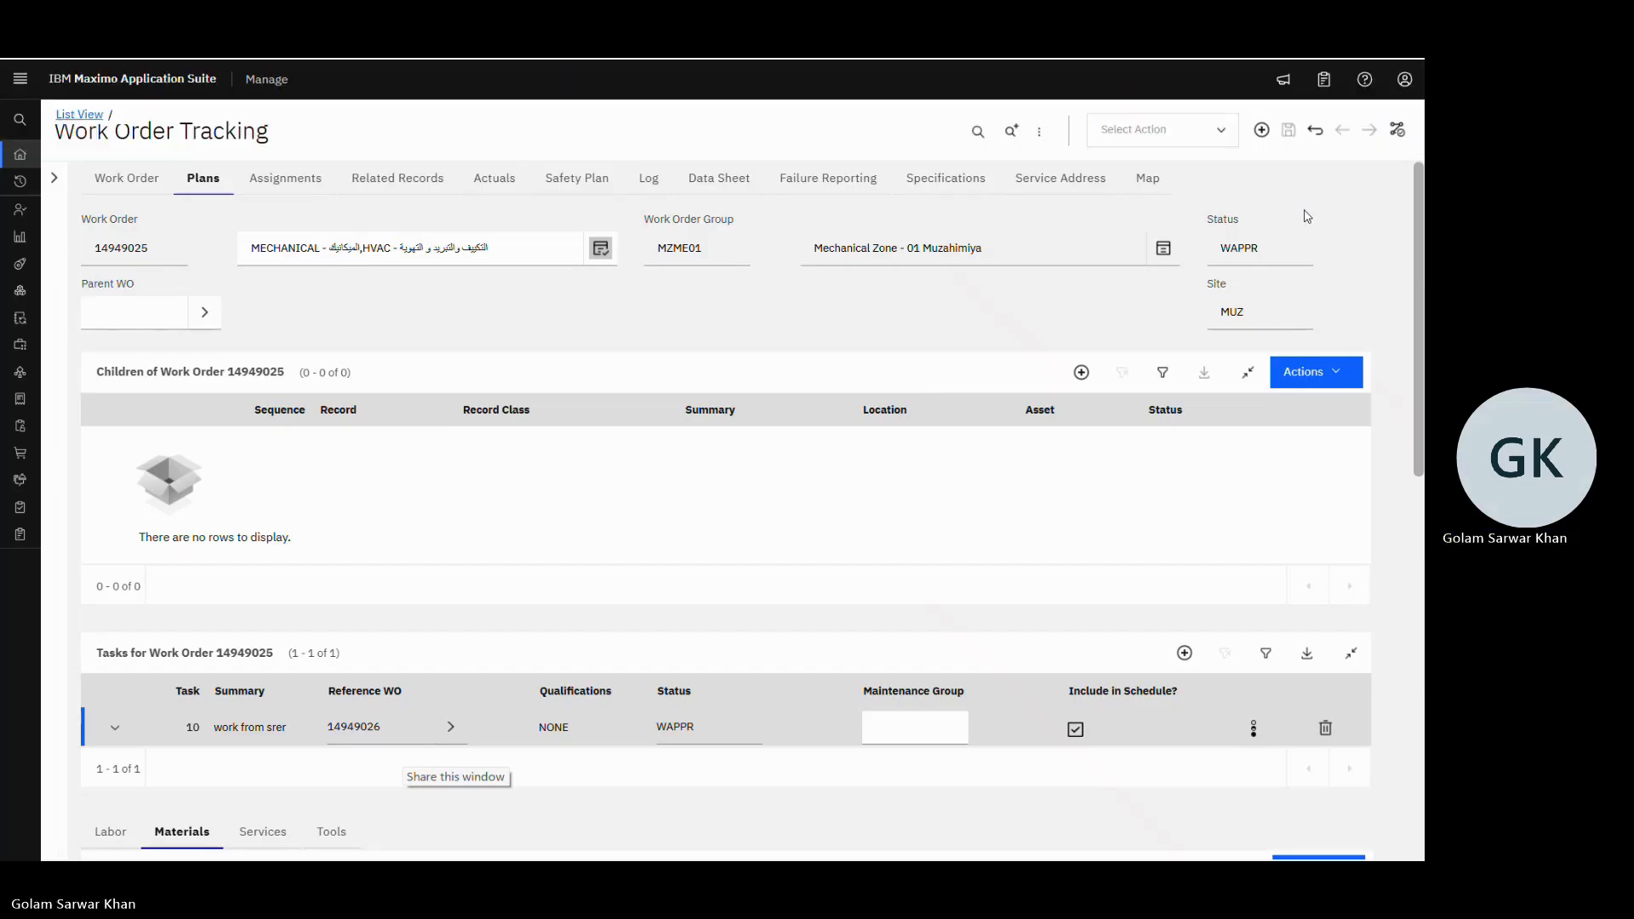
left_click(1154, 135)
left_click(1174, 166)
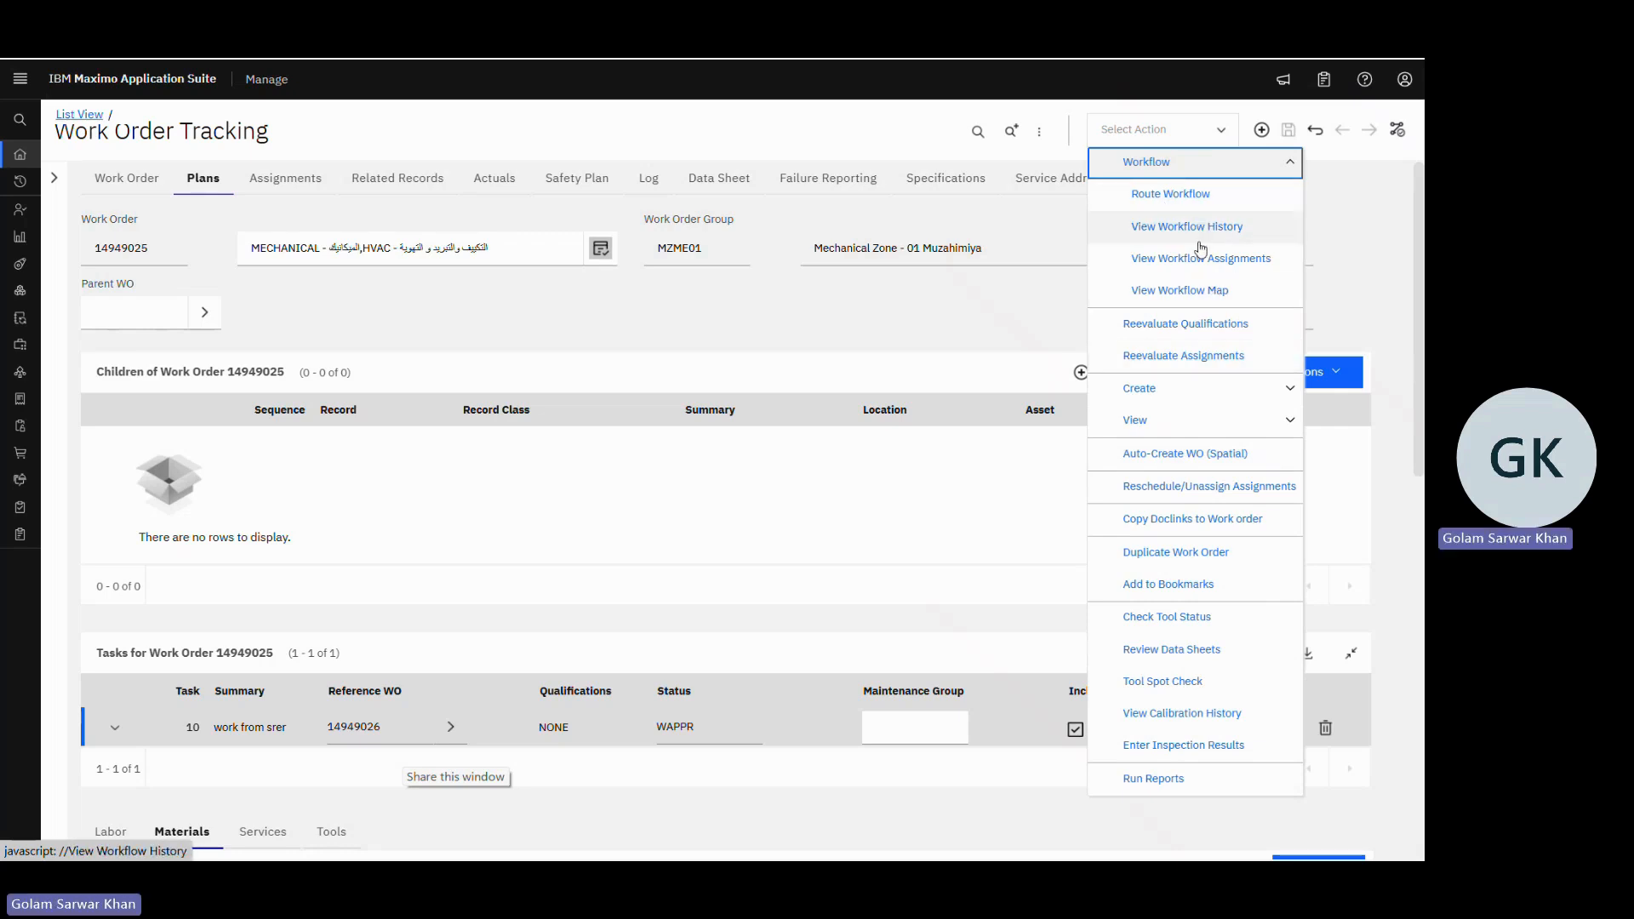
left_click(1166, 289)
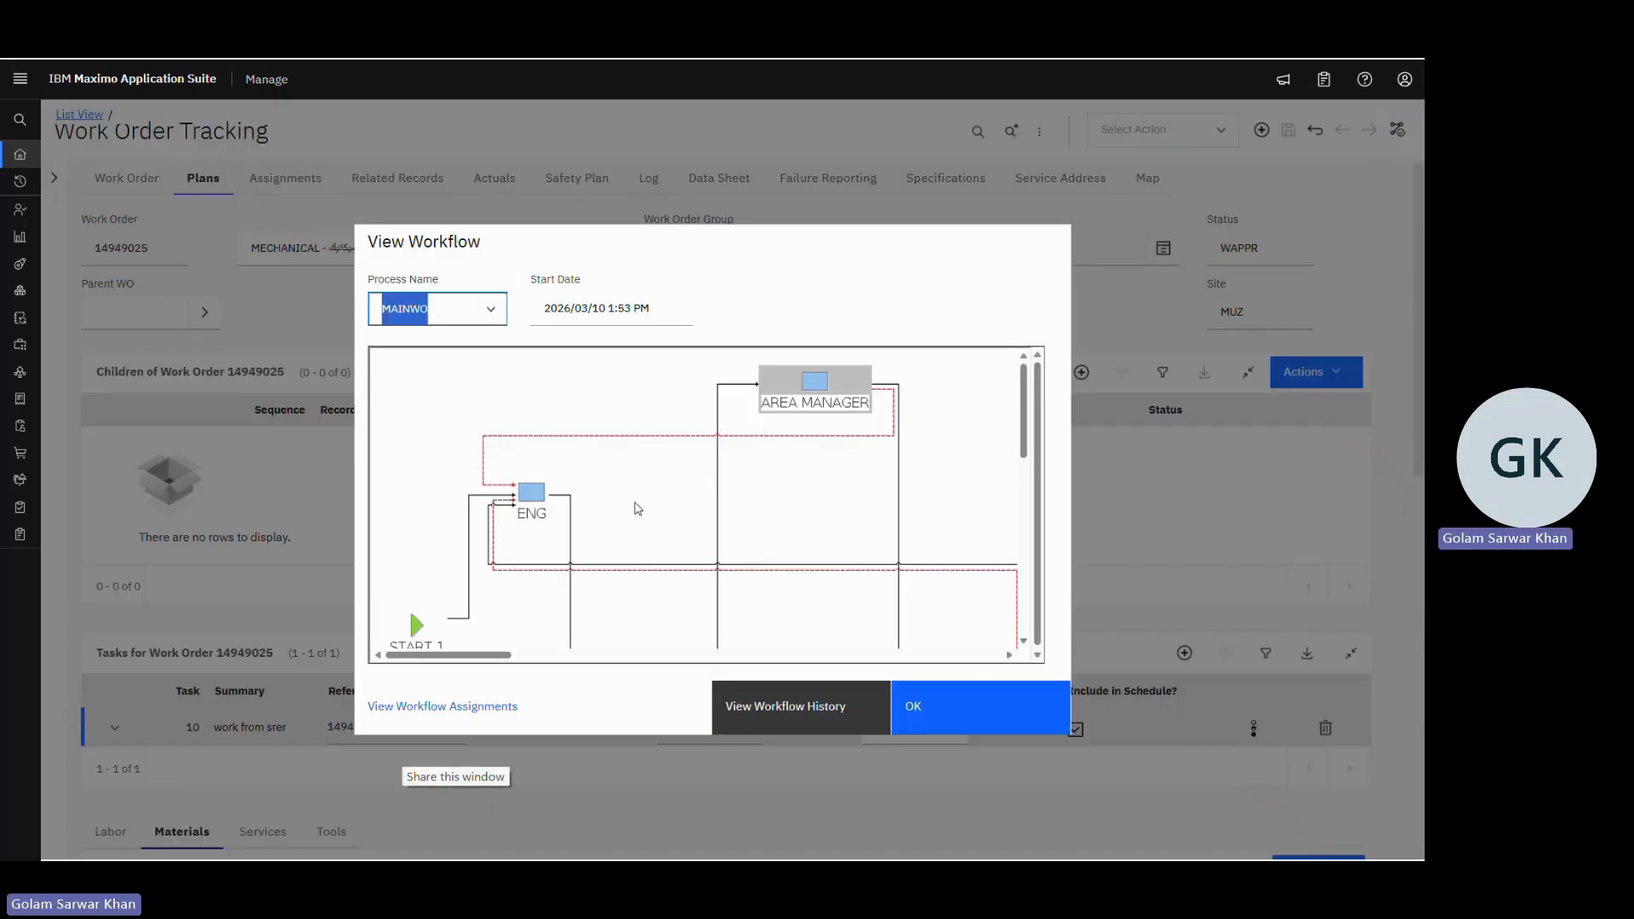
scroll(637, 508, "down", 1)
left_click_drag(468, 656, 503, 659)
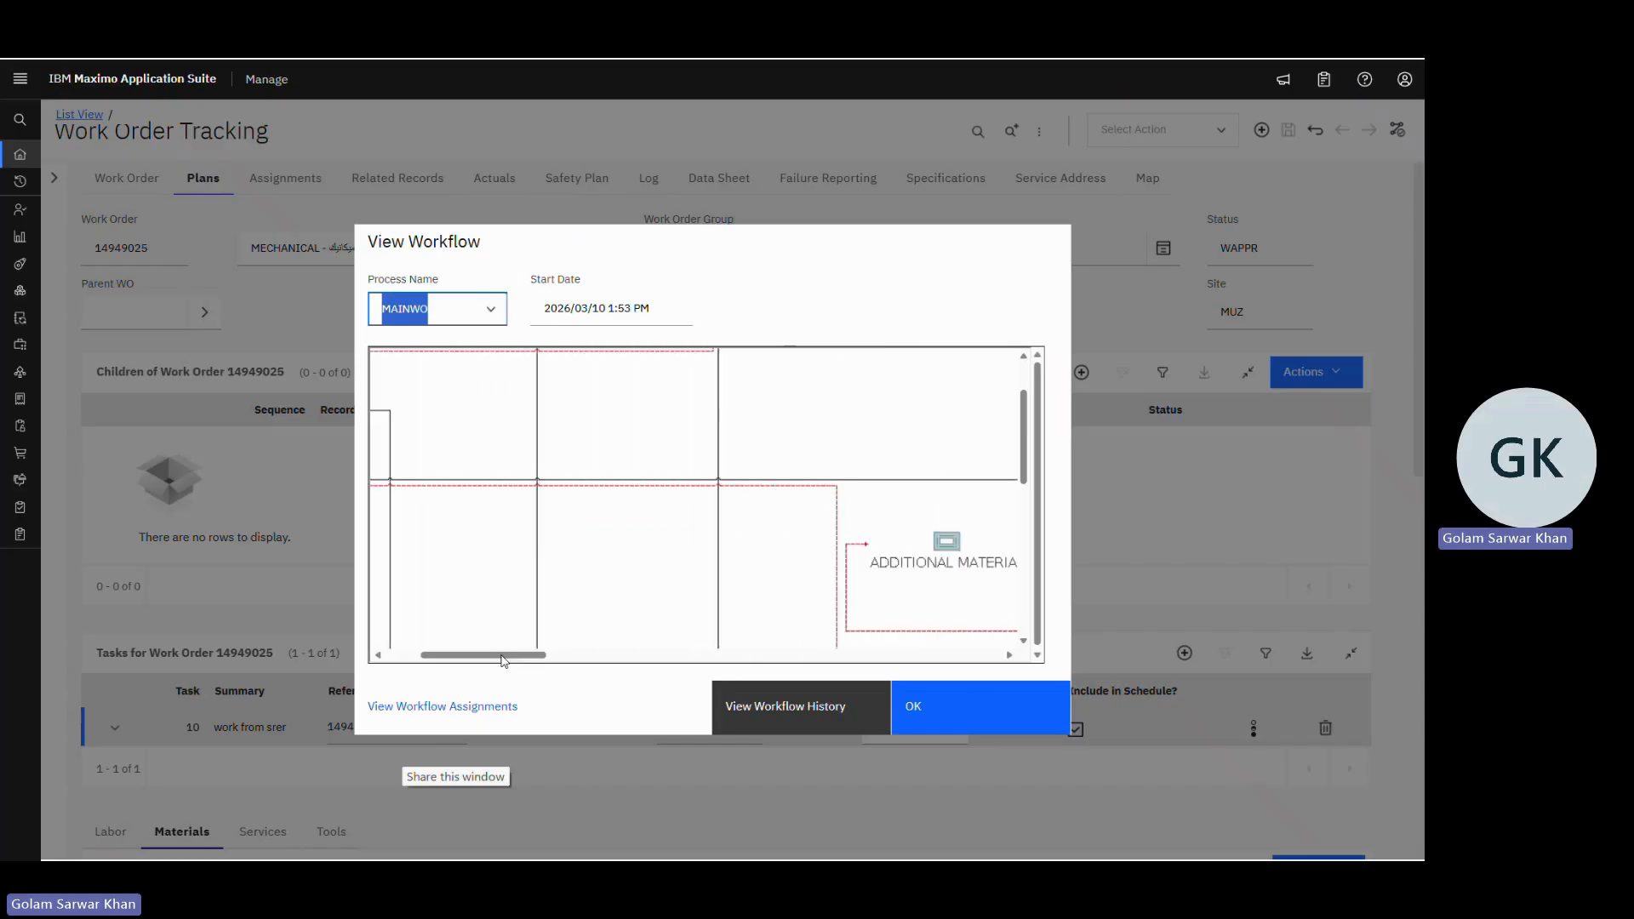
scroll(596, 433, "down", 5)
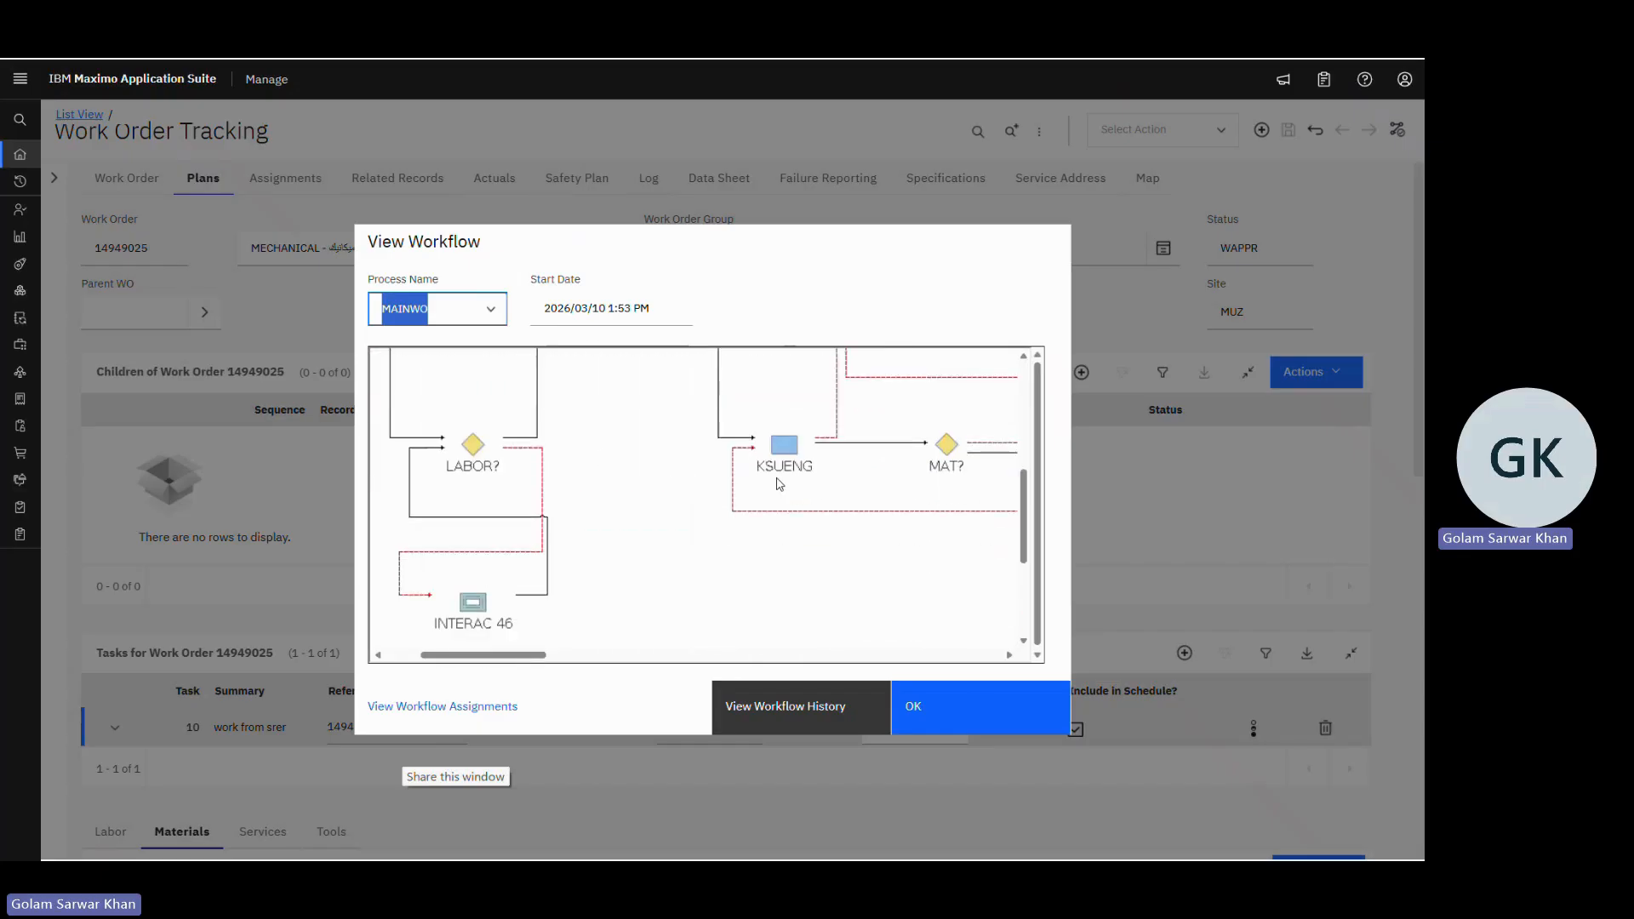
left_click_drag(511, 659, 579, 667)
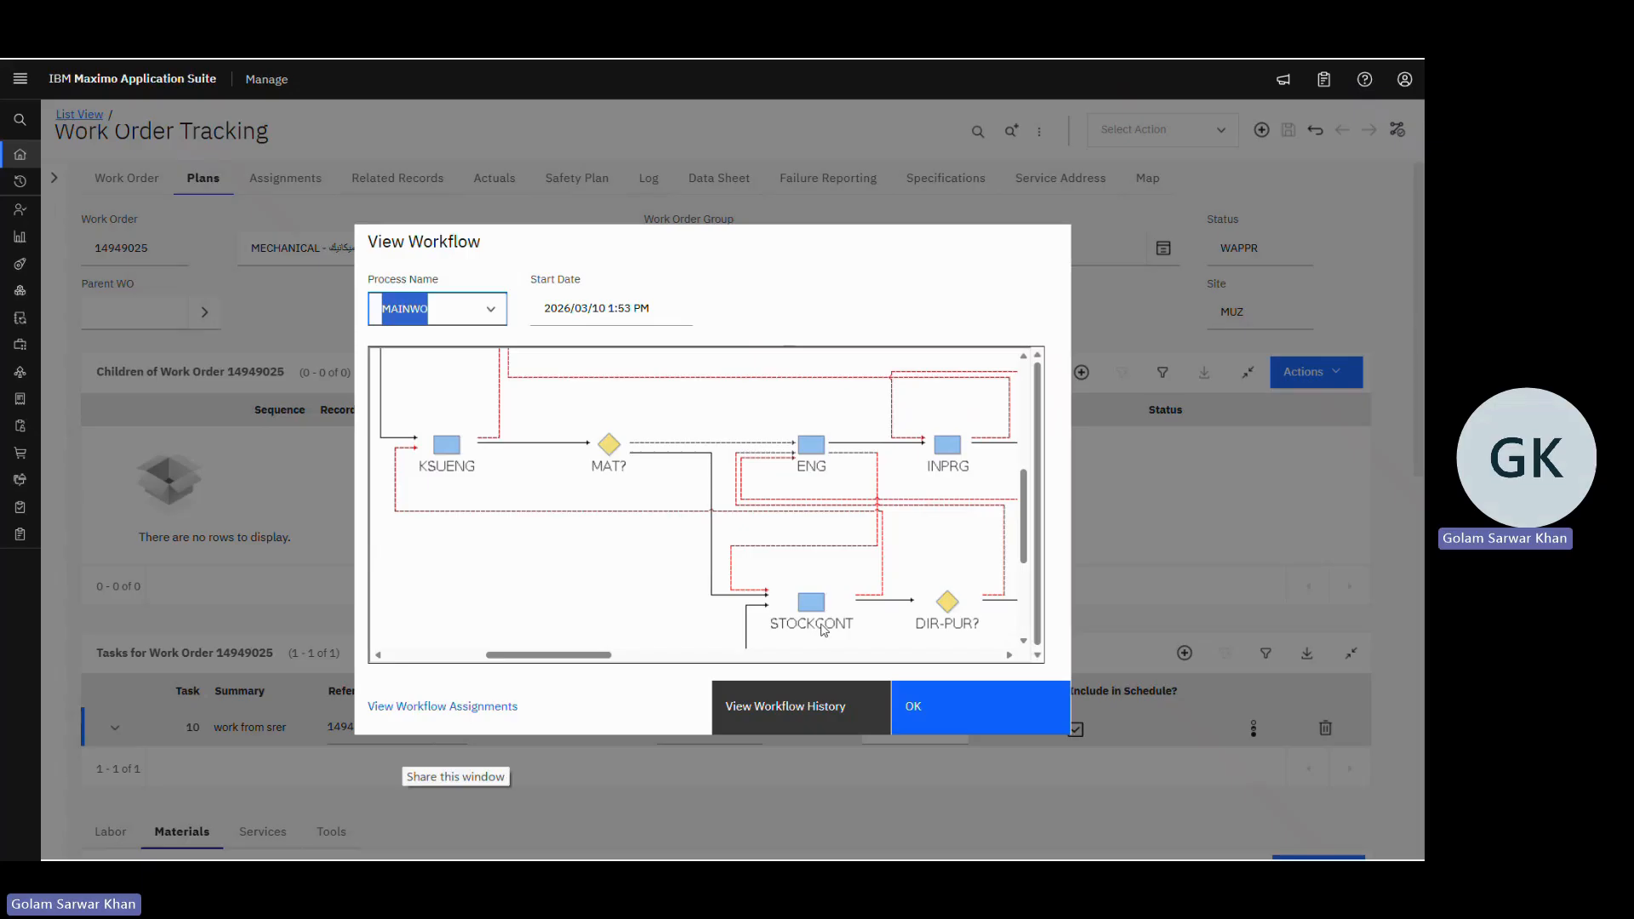
scroll(822, 629, "down", 1)
mouse_move(605, 656)
left_mouse_down()
mouse_move(653, 662)
mouse_move(634, 660)
left_mouse_up()
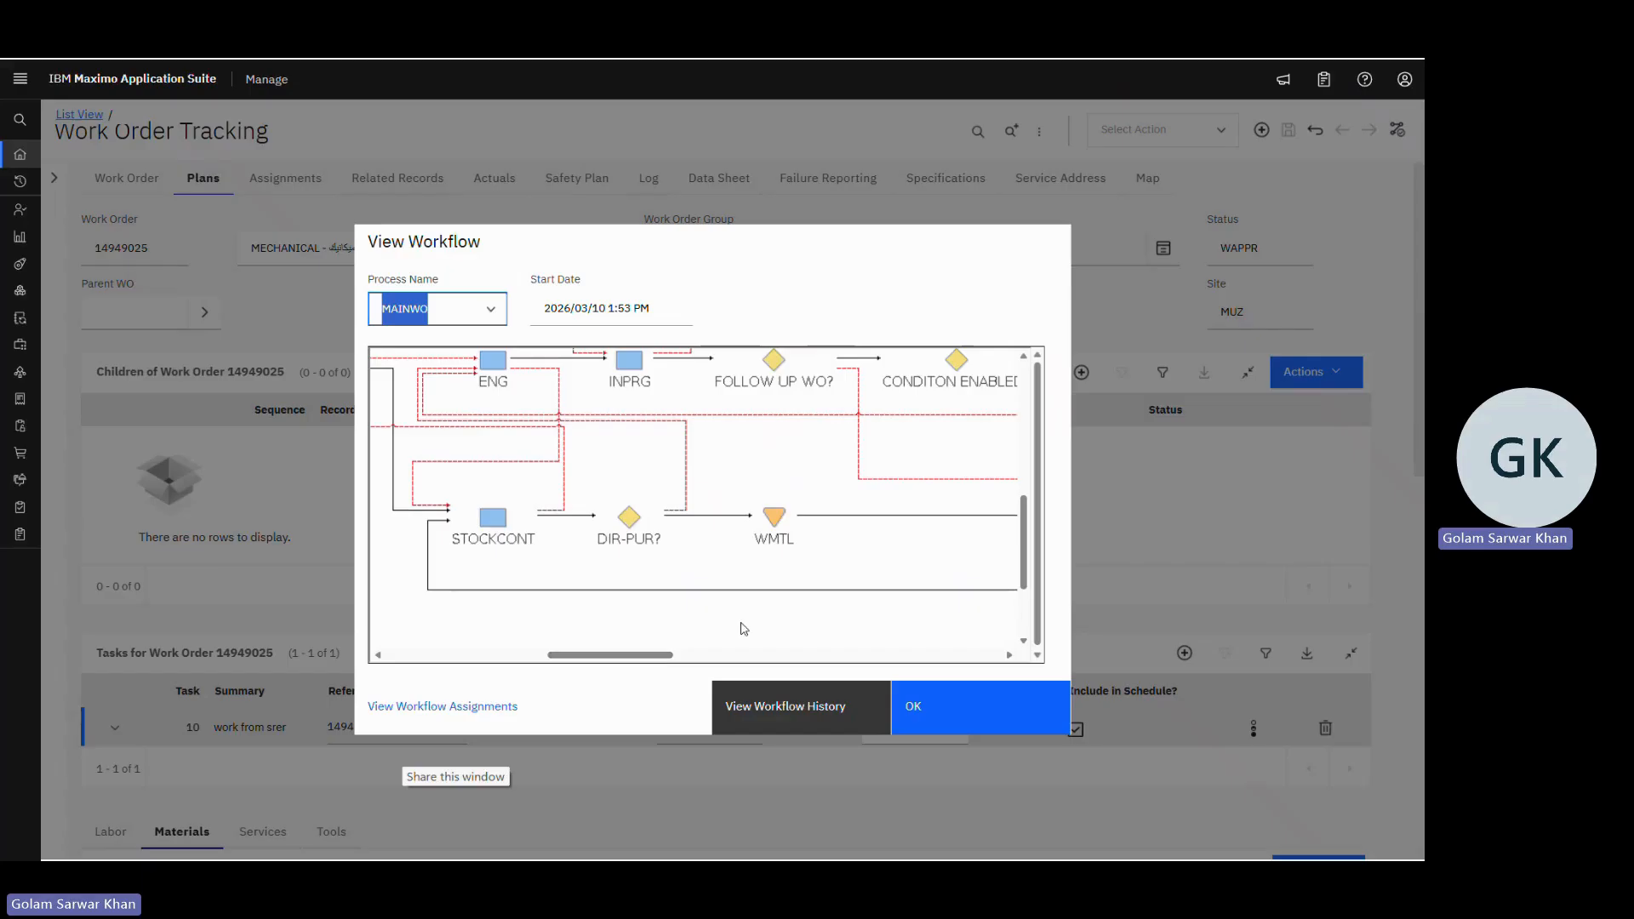
- Examine the material branch of the workflow map, covering STOCKCONT, DIR-PUR? and WMTL and their links to the ENG stage
scroll(549, 566, "up", 2)
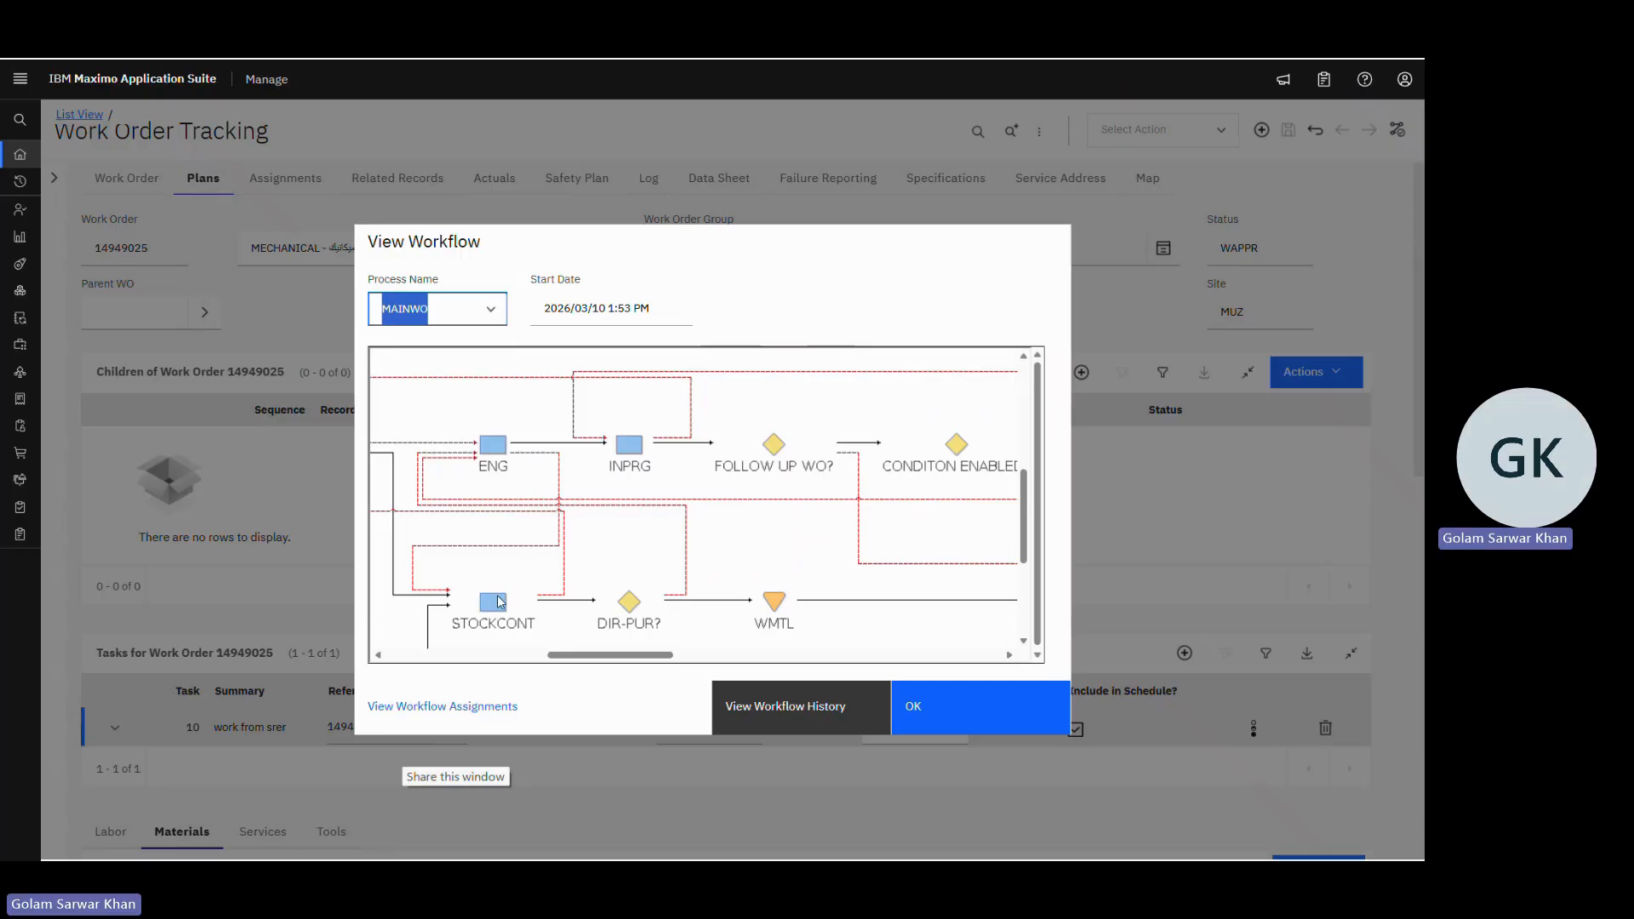
scroll(493, 596, "down", 2)
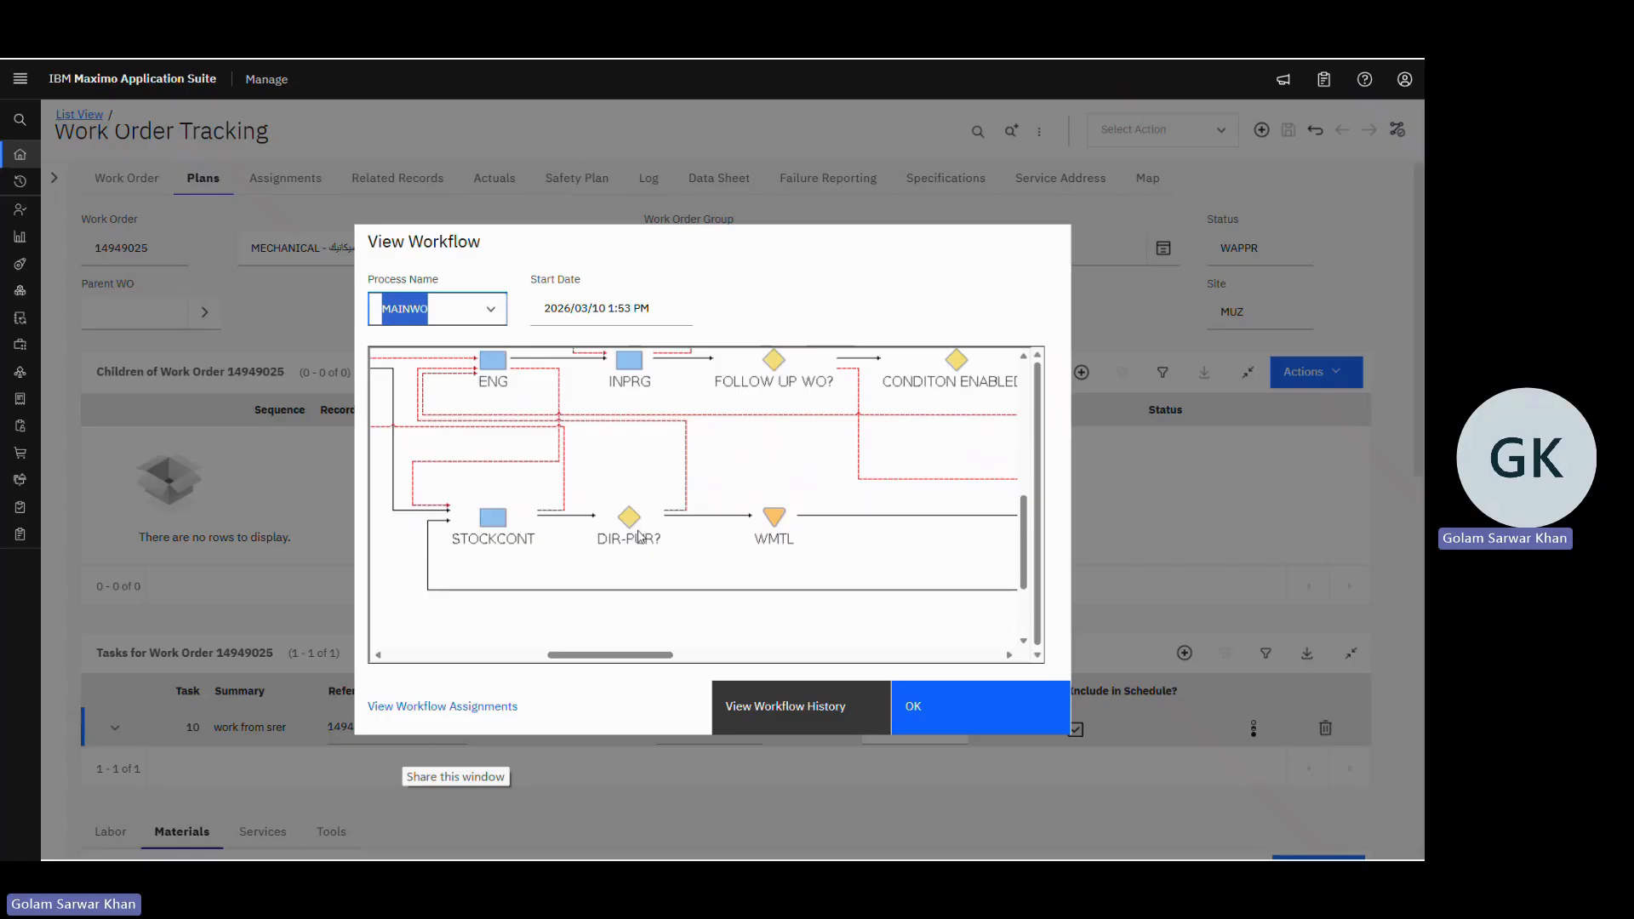
scroll(639, 536, "up", 2)
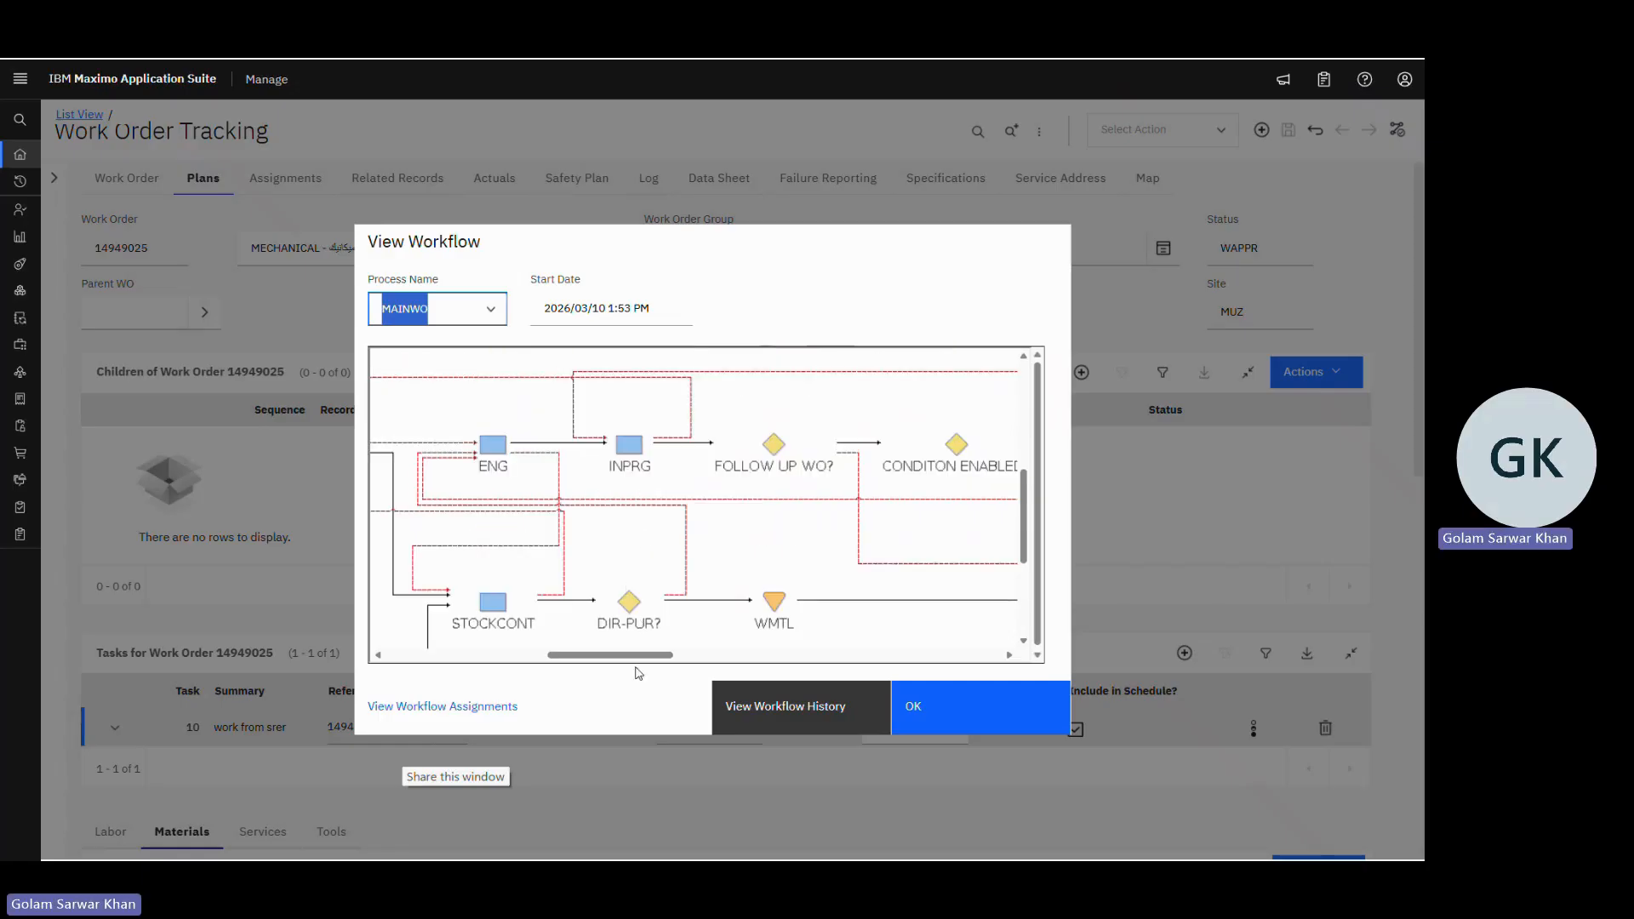
left_click_drag(623, 658, 637, 658)
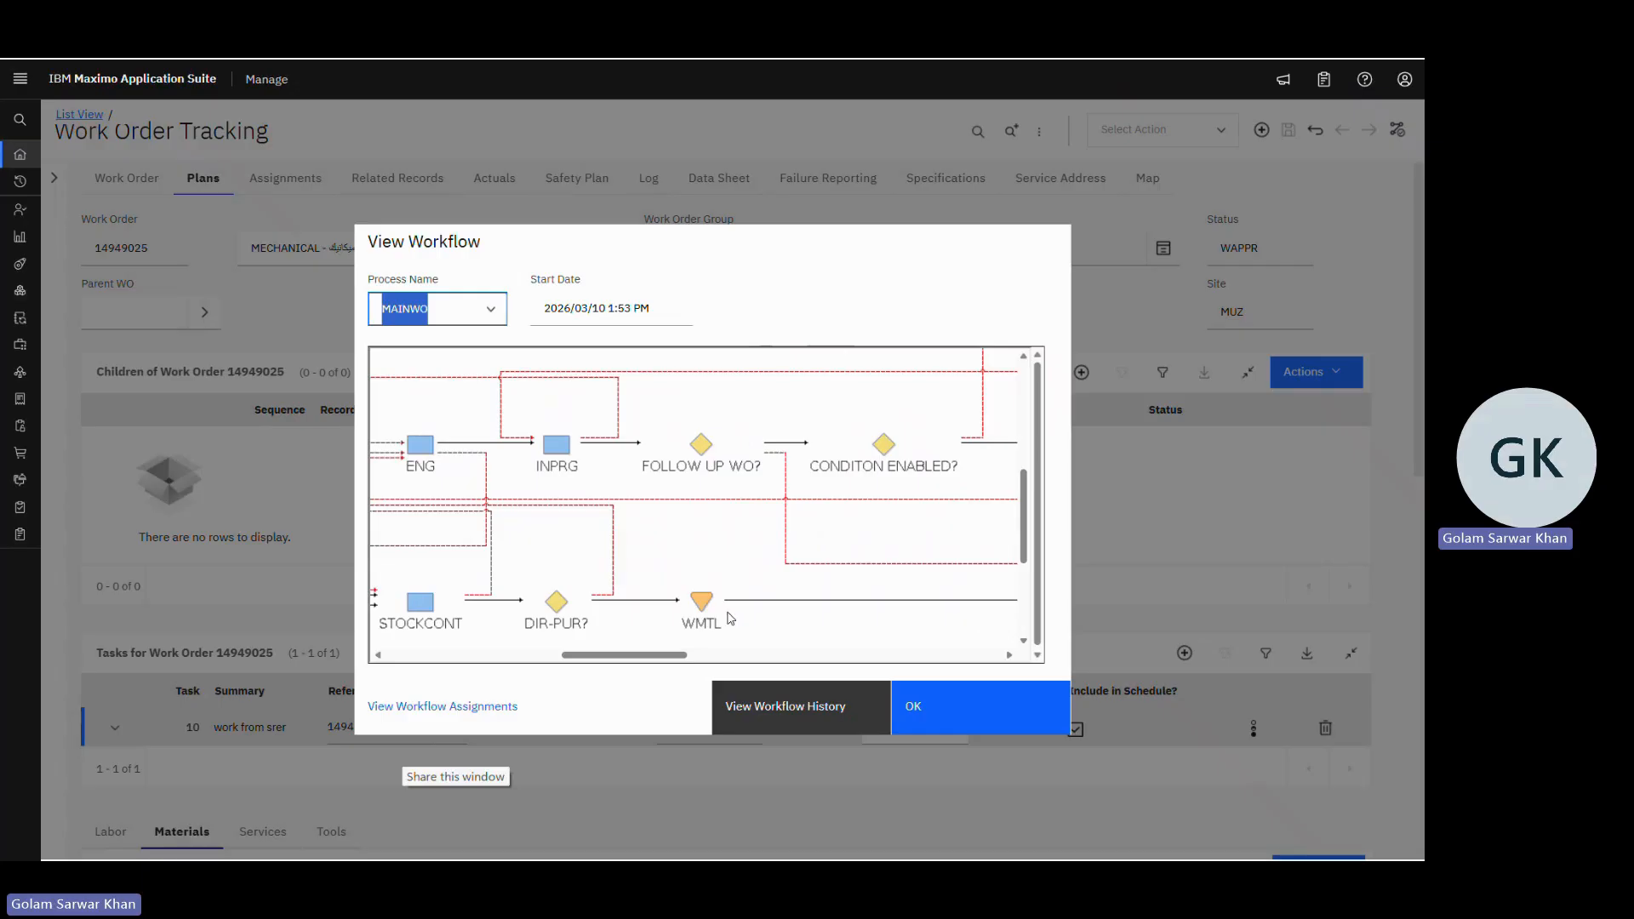
mouse_move(633, 662)
left_mouse_down()
mouse_move(668, 662)
mouse_move(631, 663)
left_mouse_up()
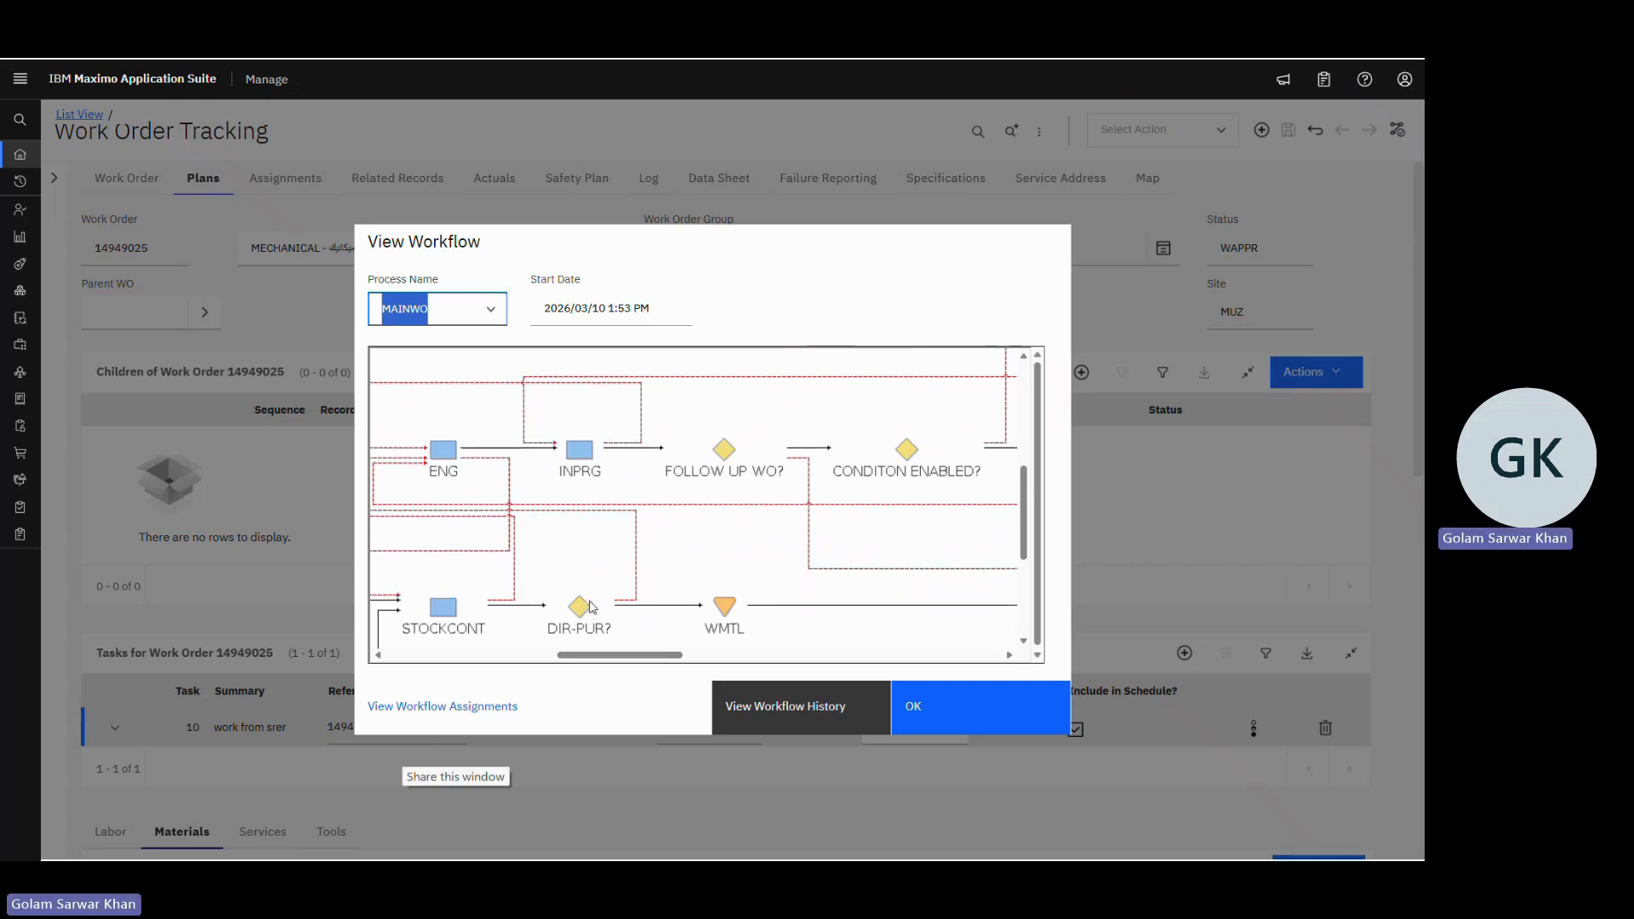
scroll(580, 615, "up", 1)
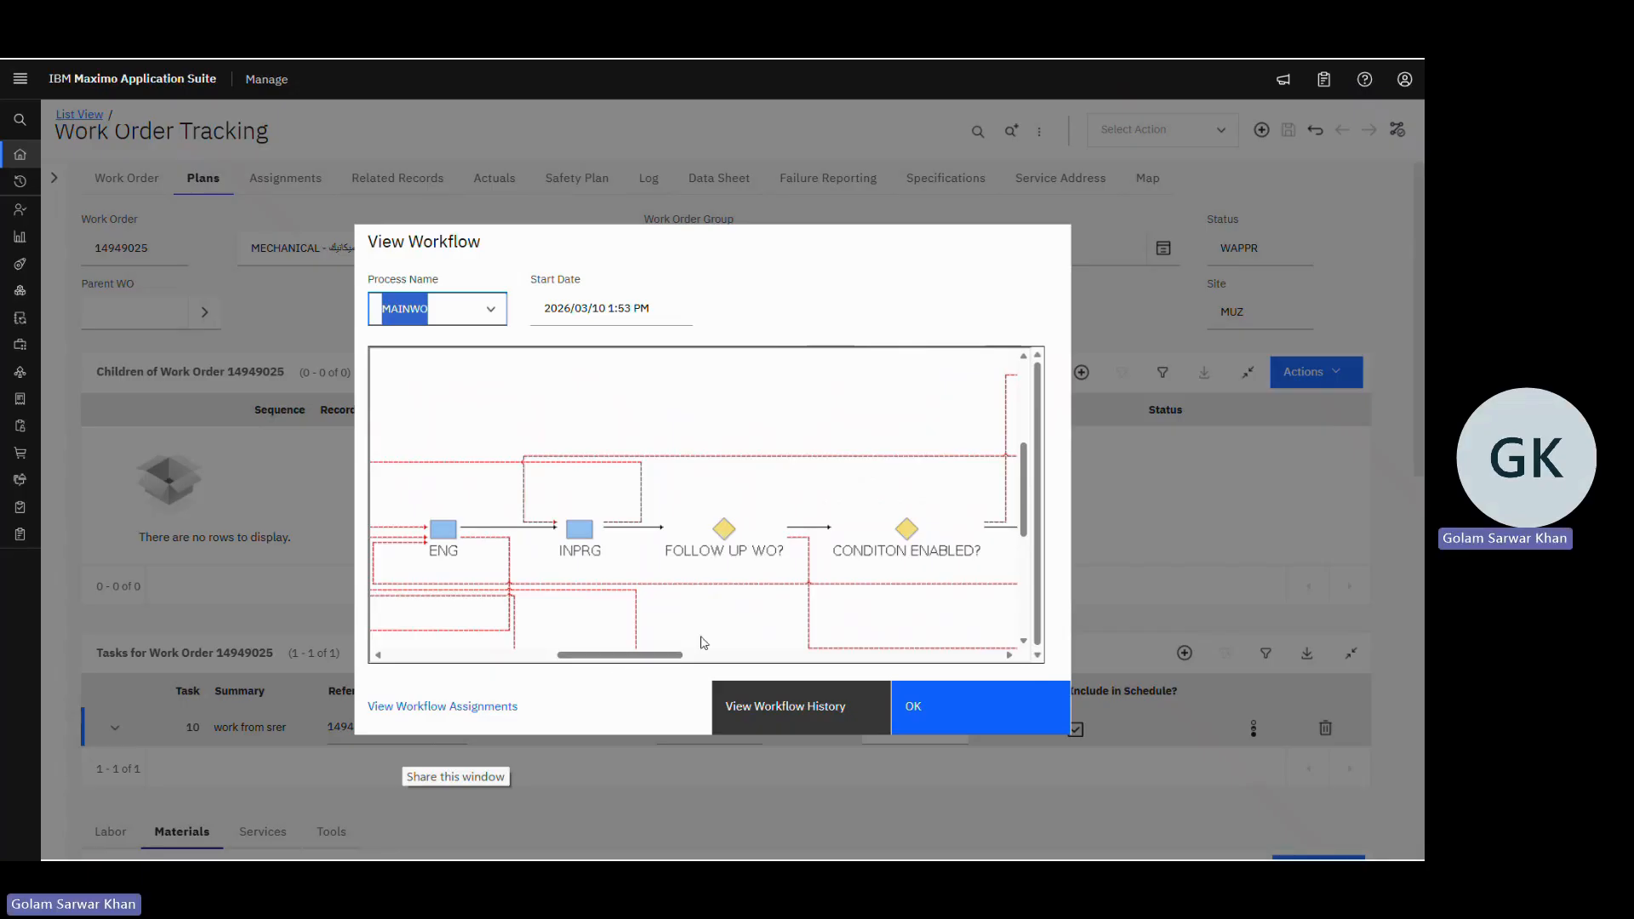
scroll(681, 611, "up", 2)
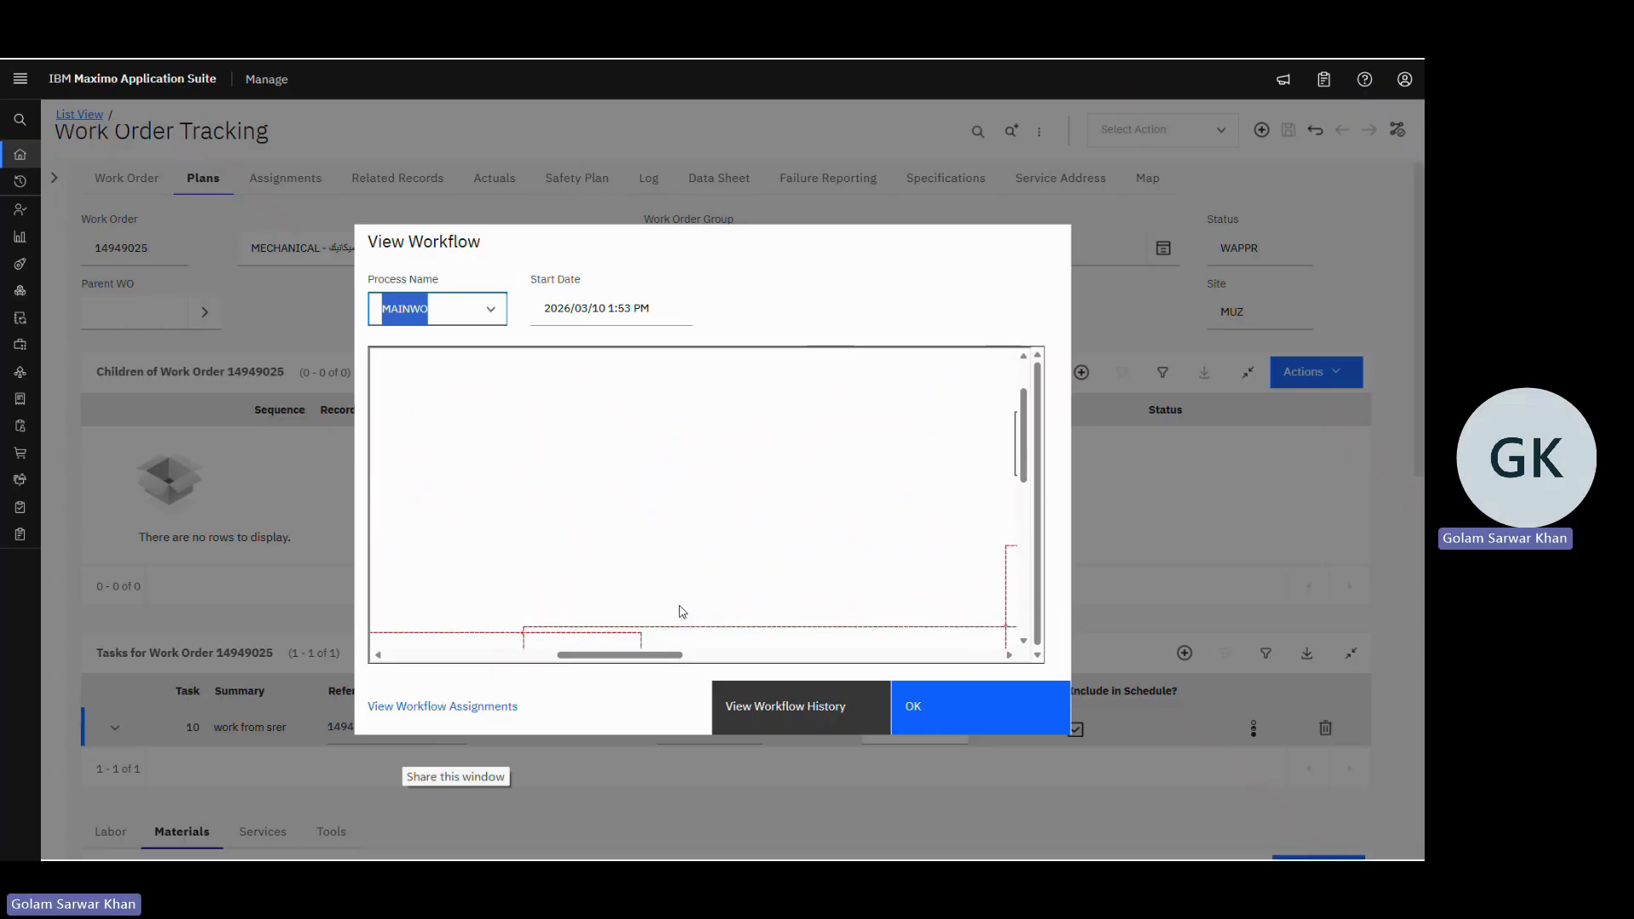
scroll(682, 611, "down", 2)
scroll(681, 611, "down", 1)
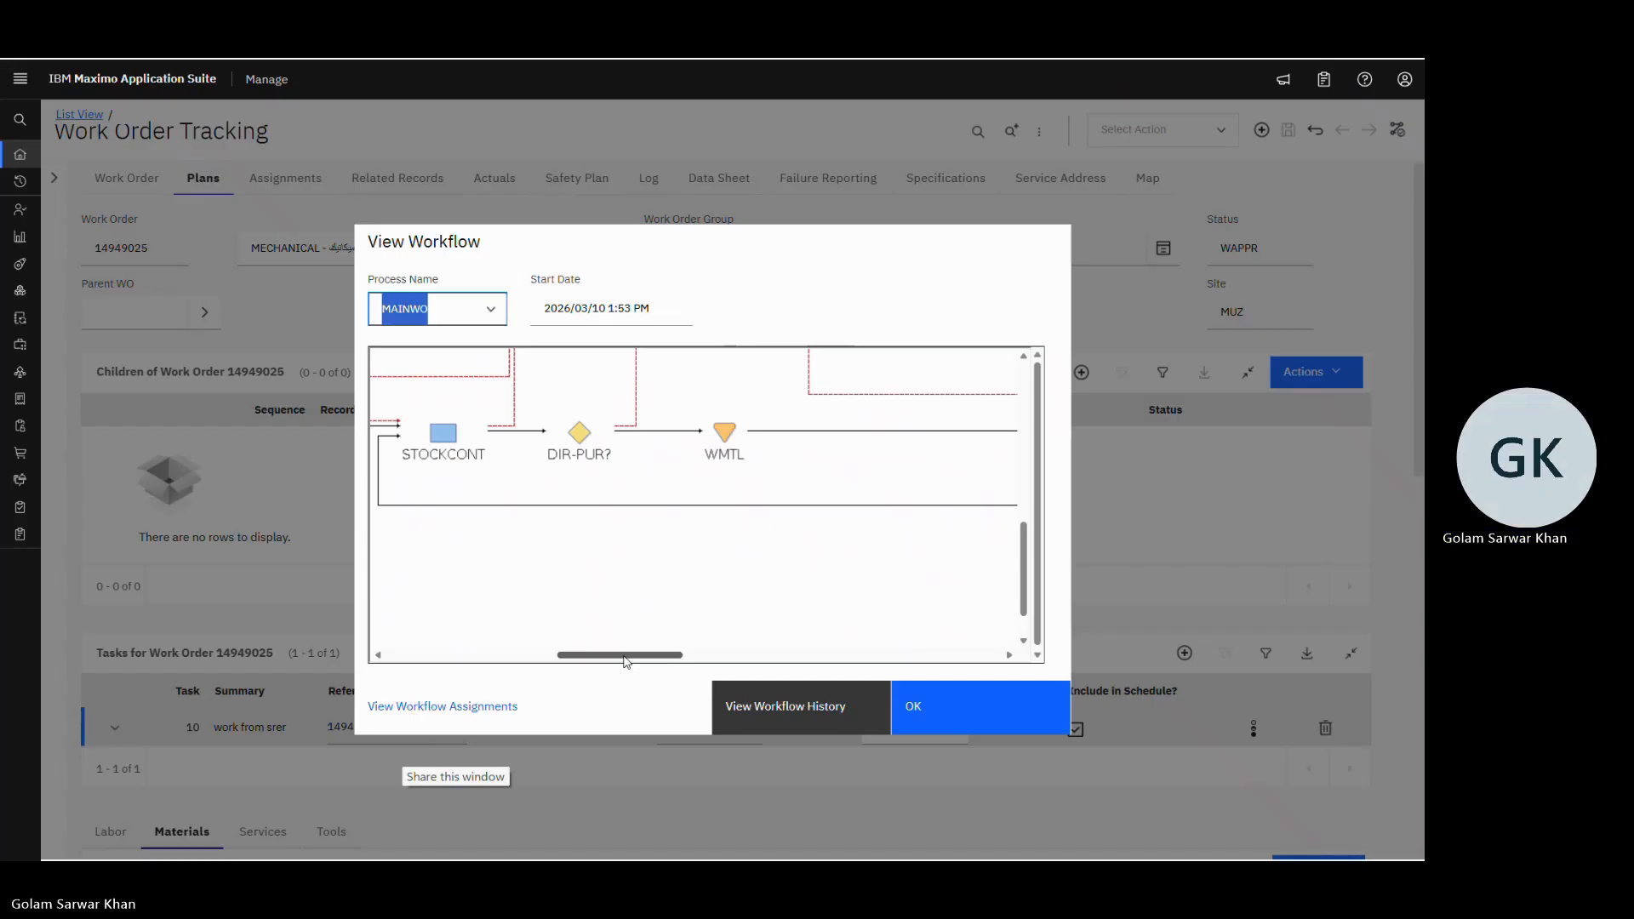
left_click_drag(626, 662, 642, 660)
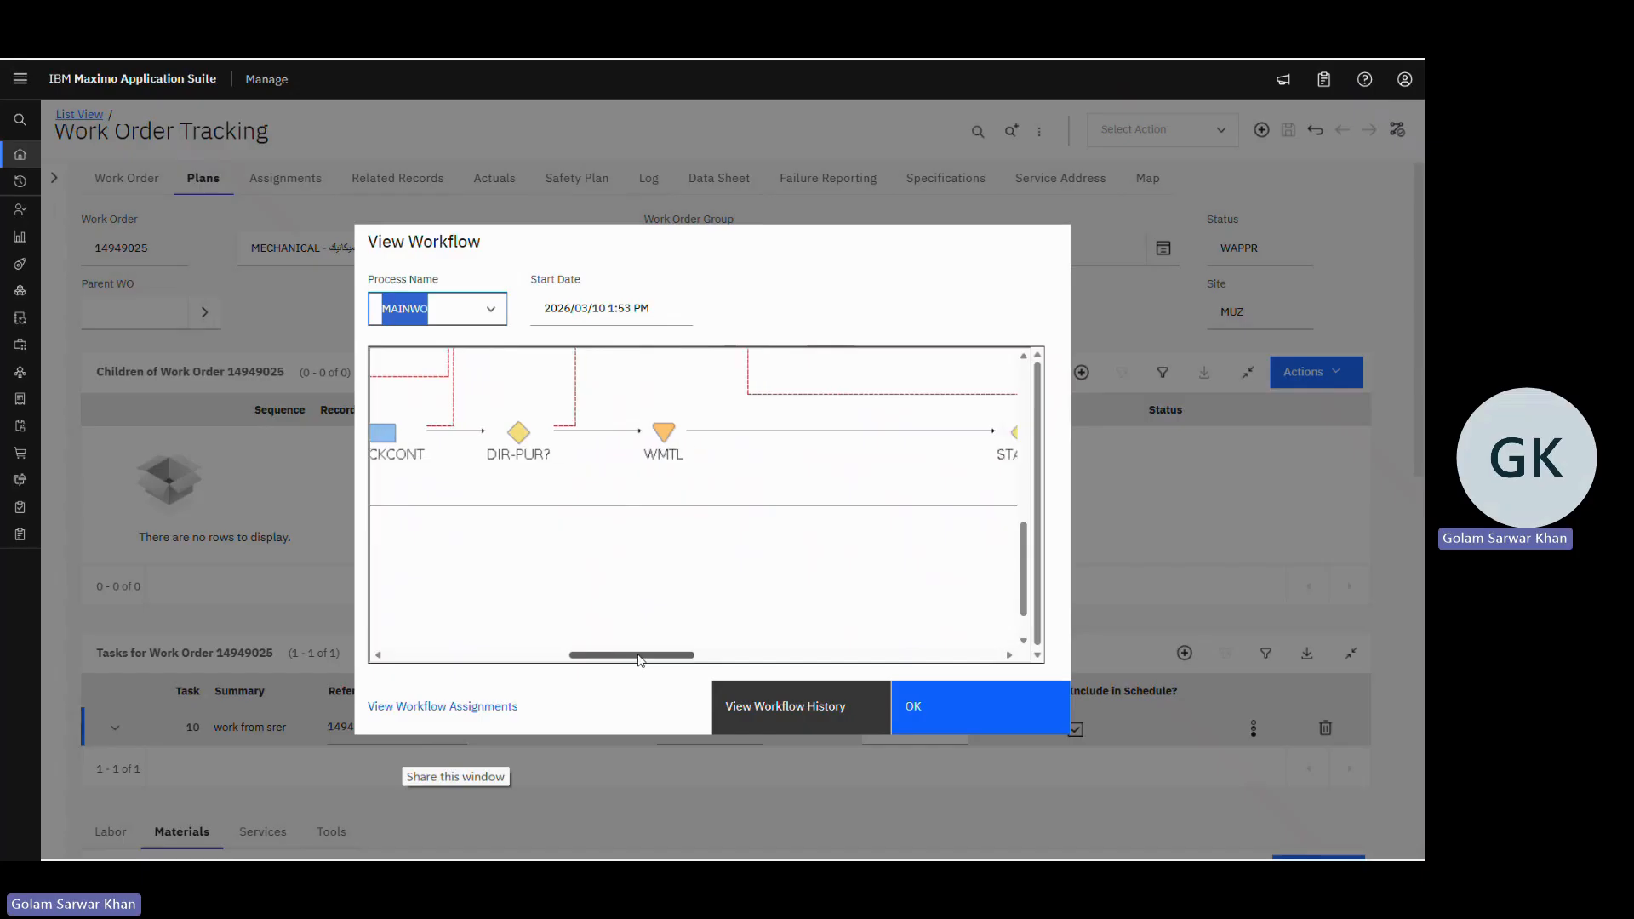
scroll(704, 558, "up", 2)
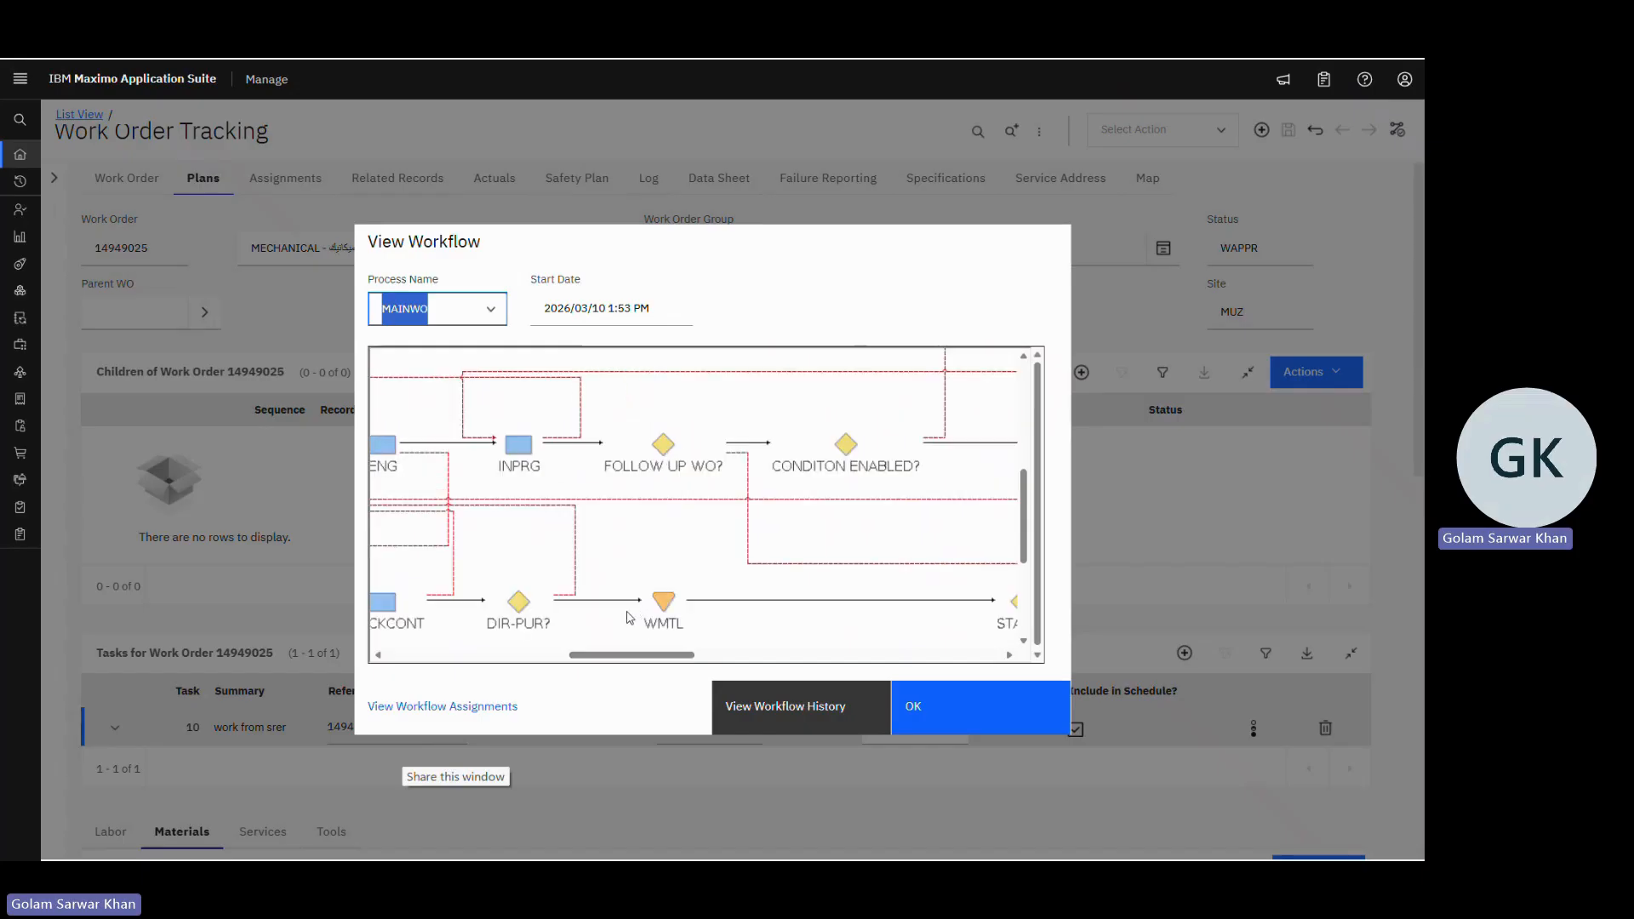
left_click_drag(660, 662, 594, 660)
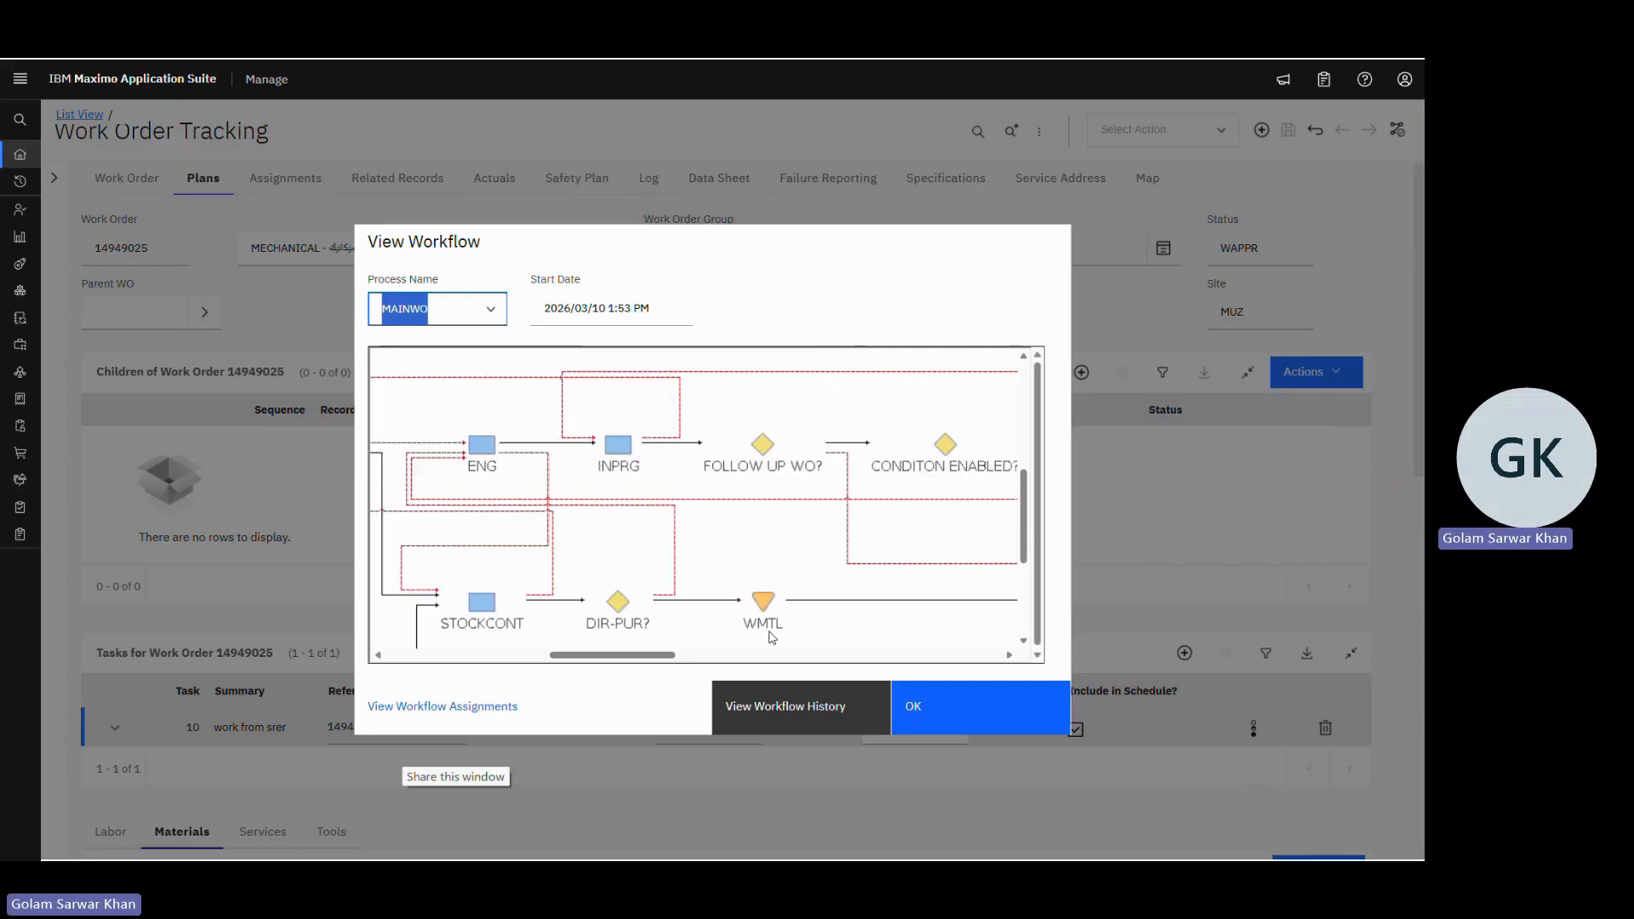
mouse_move(651, 657)
left_mouse_down()
mouse_move(722, 657)
mouse_move(657, 665)
left_mouse_up()
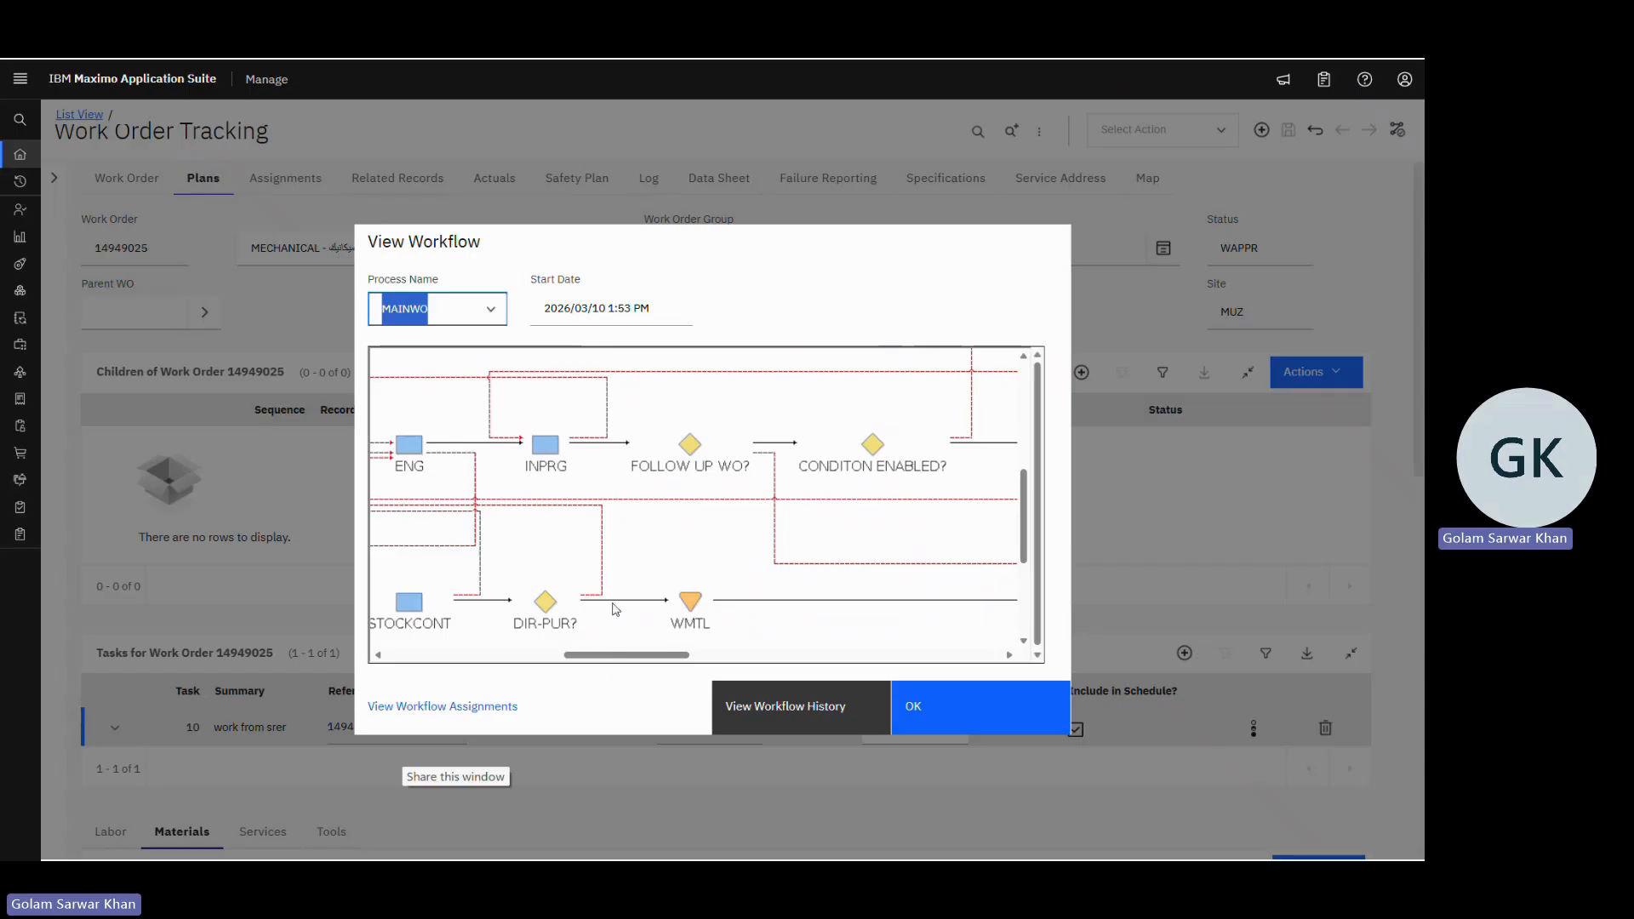
- Examine the workflow map from the INPRG stage through AREAMGR and KSUENG to the PROCEED, FOLLOW UP and RELATED PO/PR? conditions
scroll(550, 474, "up", 1)
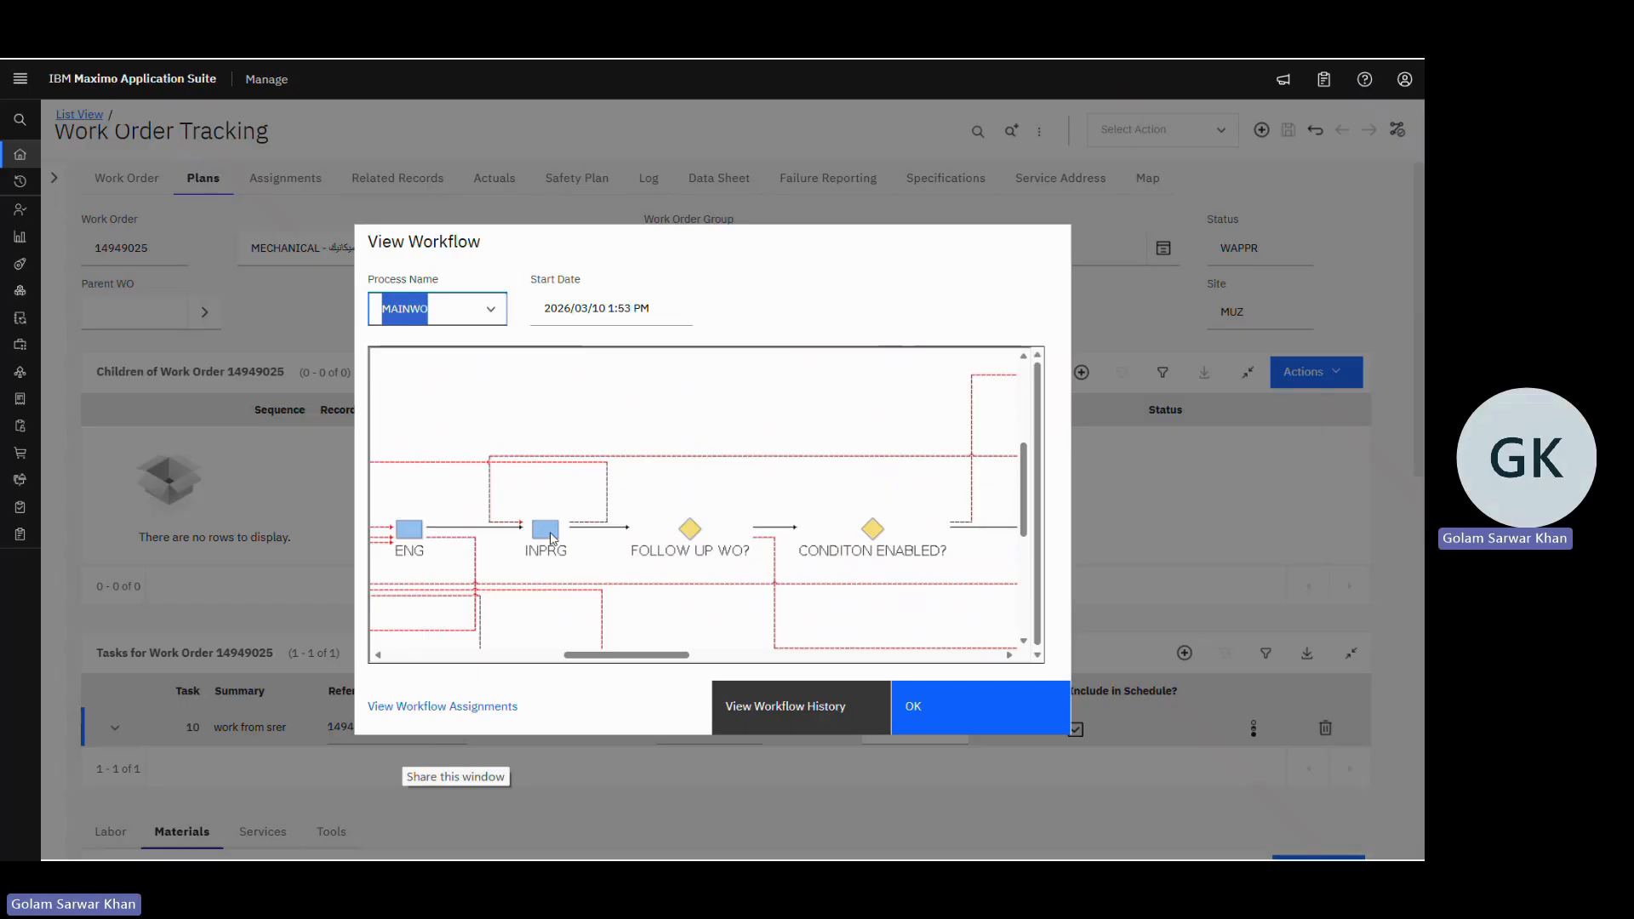
left_click_drag(652, 662, 775, 662)
scroll(591, 424, "up", 1)
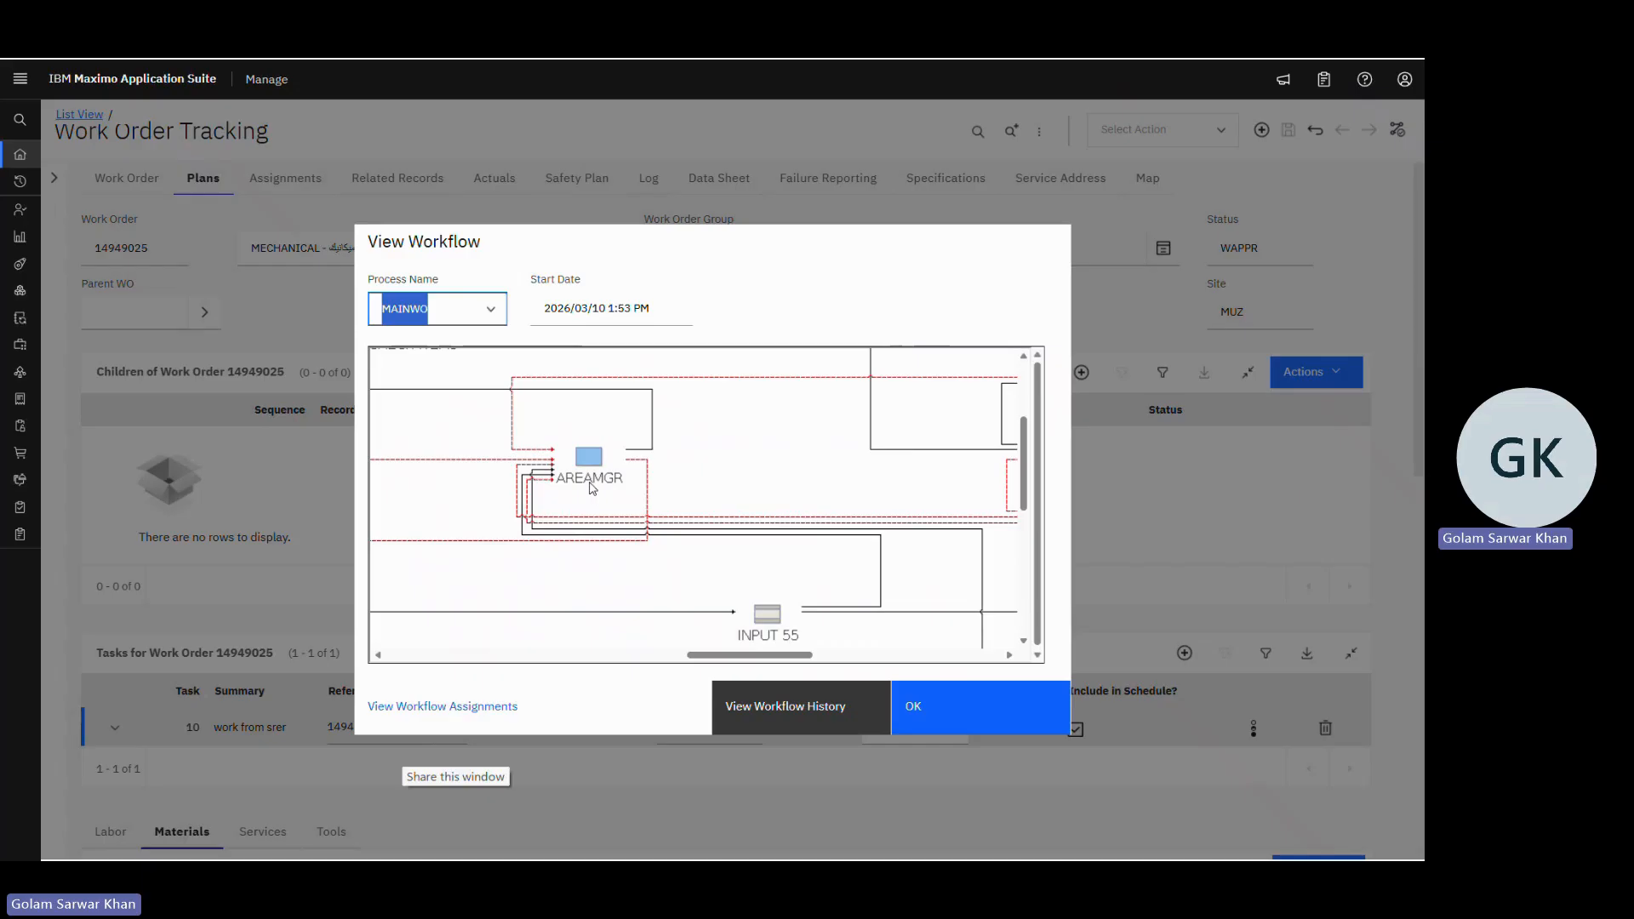
left_click_drag(732, 662, 752, 662)
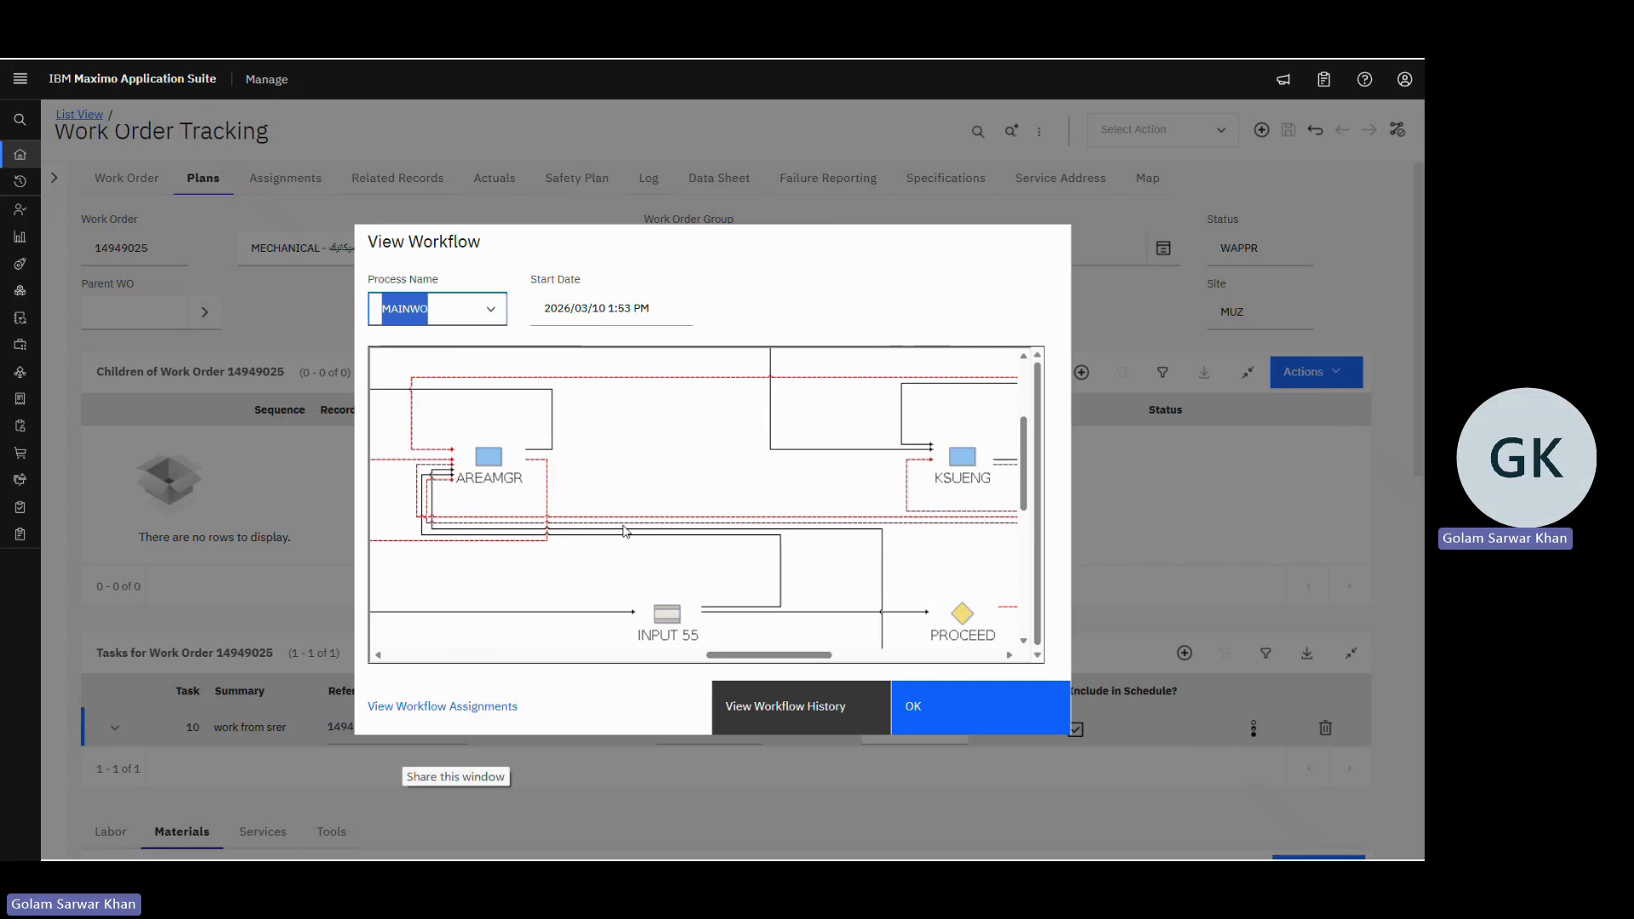
left_click_drag(772, 663, 810, 663)
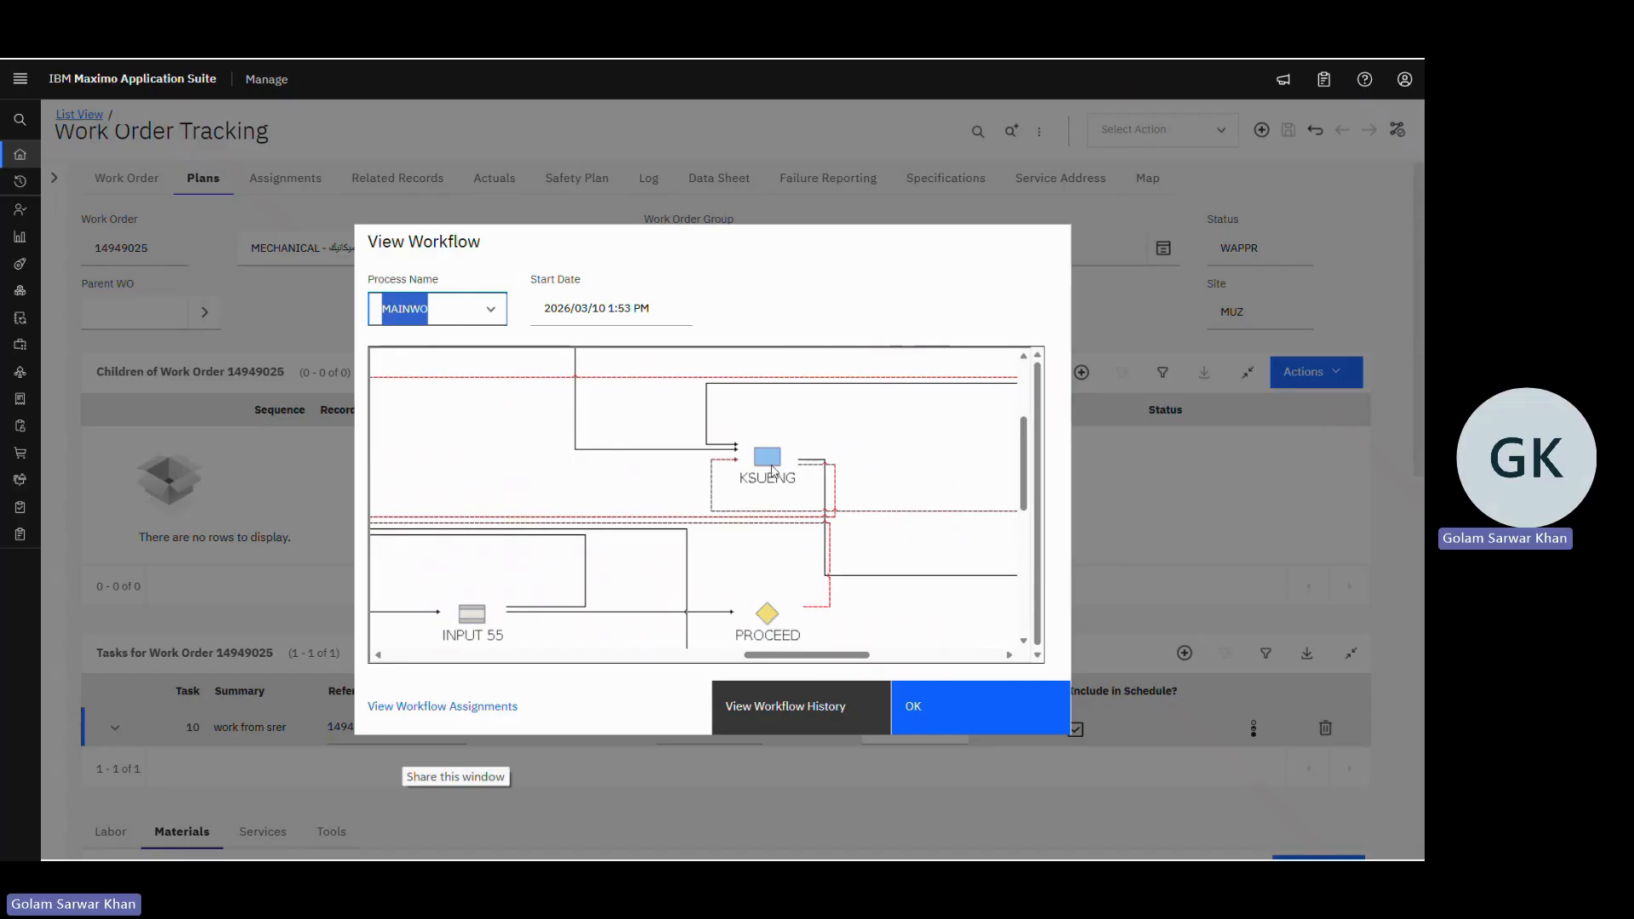
scroll(772, 468, "up", 1)
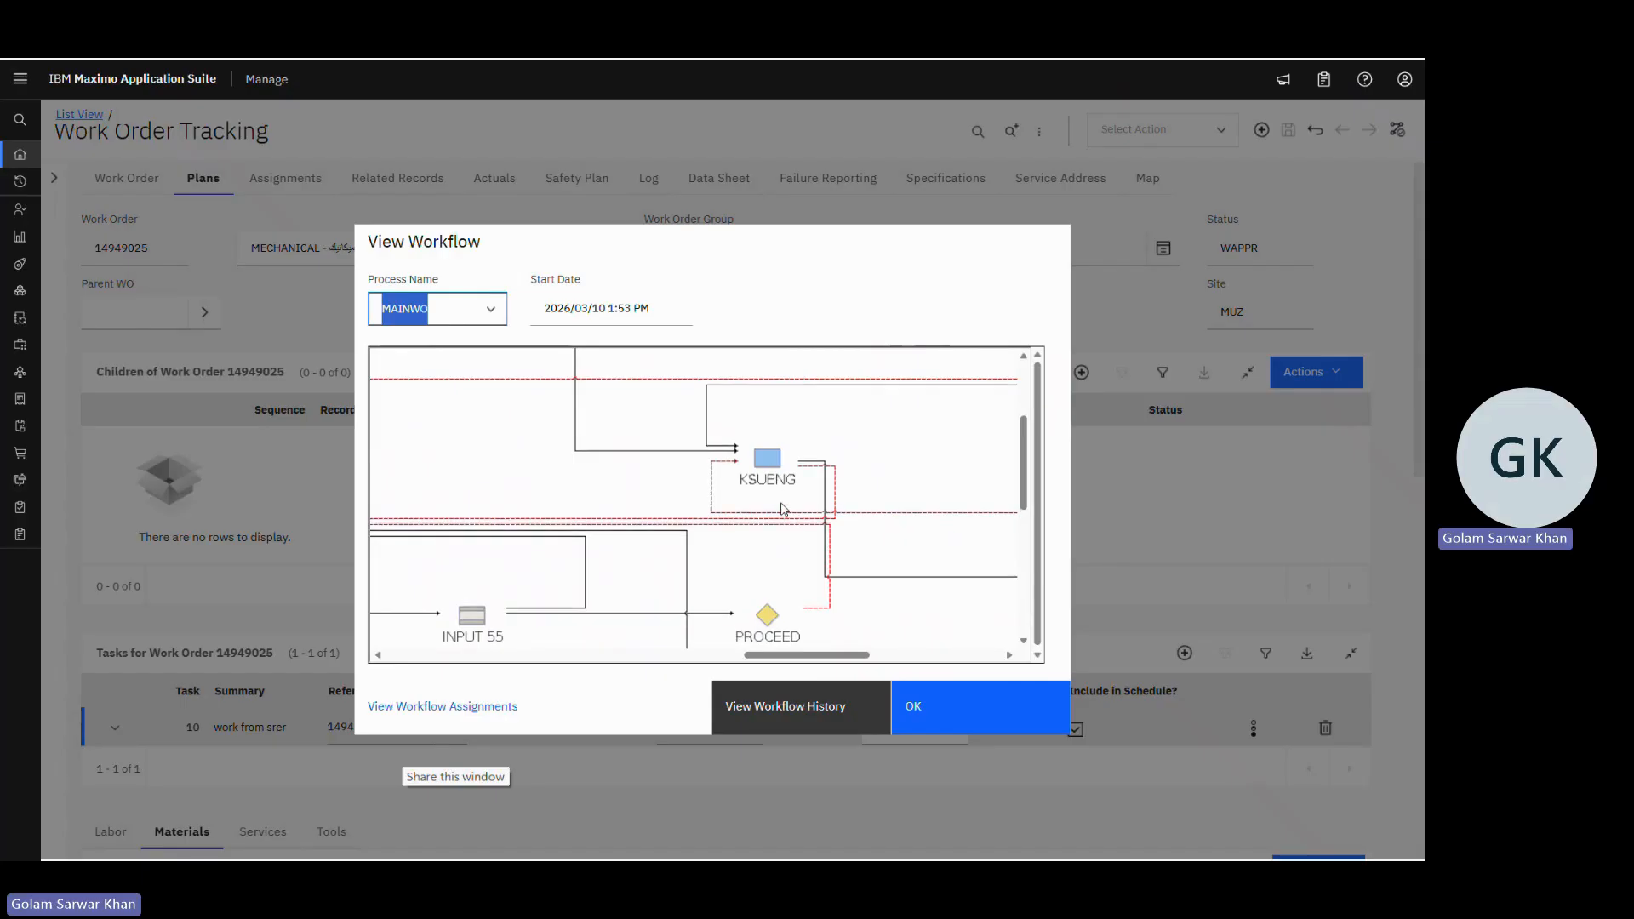
left_click_drag(823, 663, 862, 663)
scroll(864, 570, "down", 1)
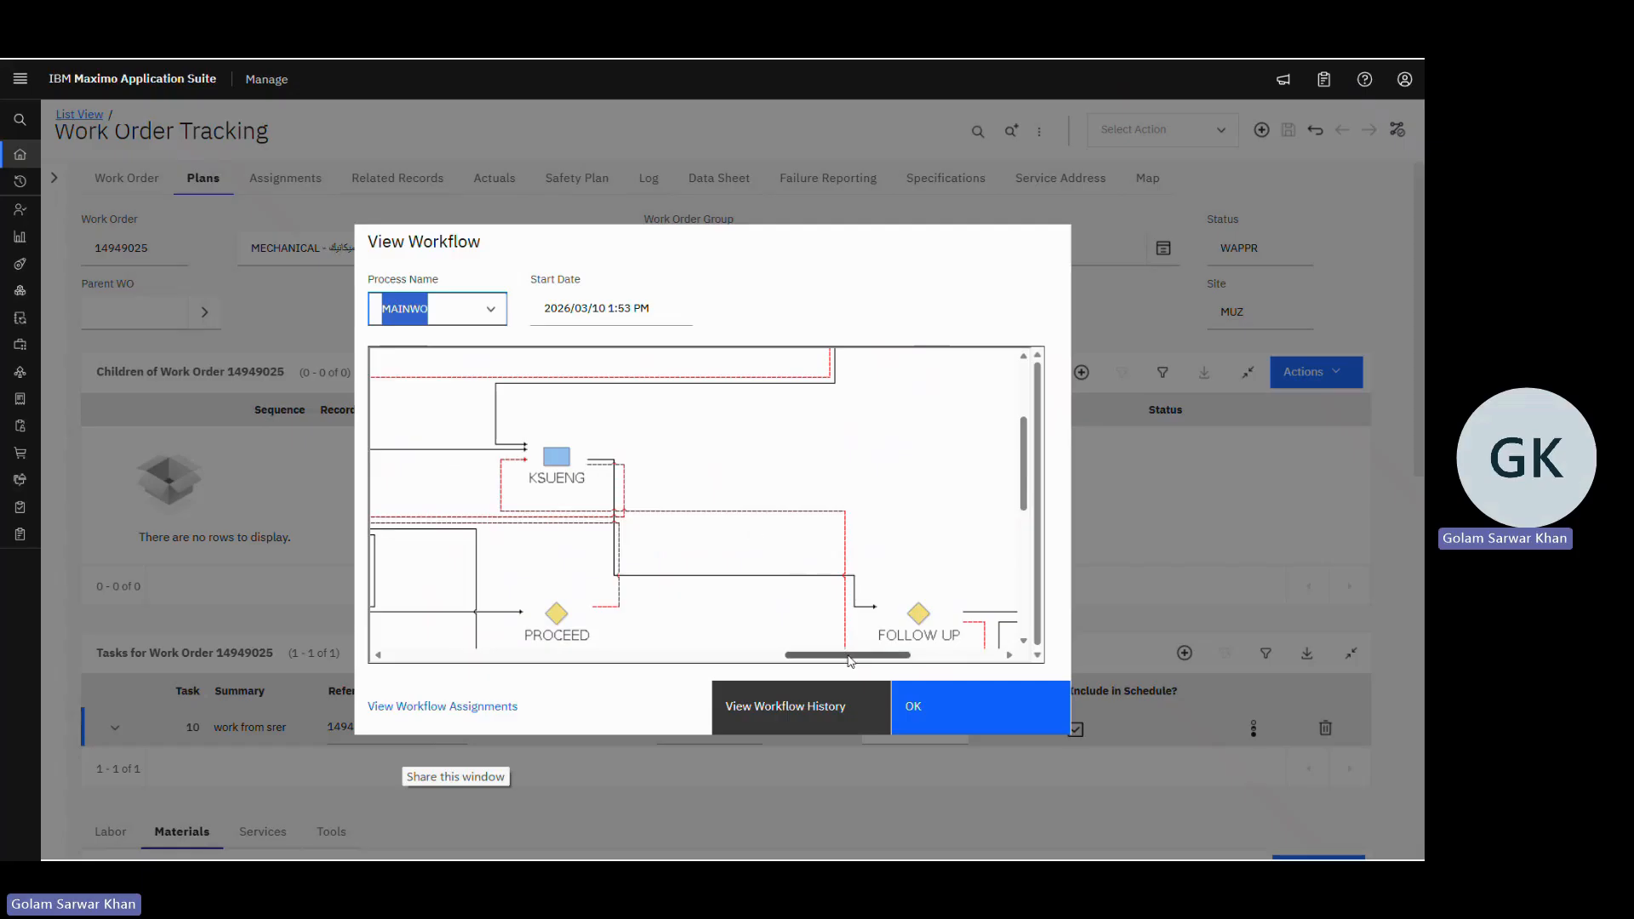
left_click_drag(853, 663, 885, 663)
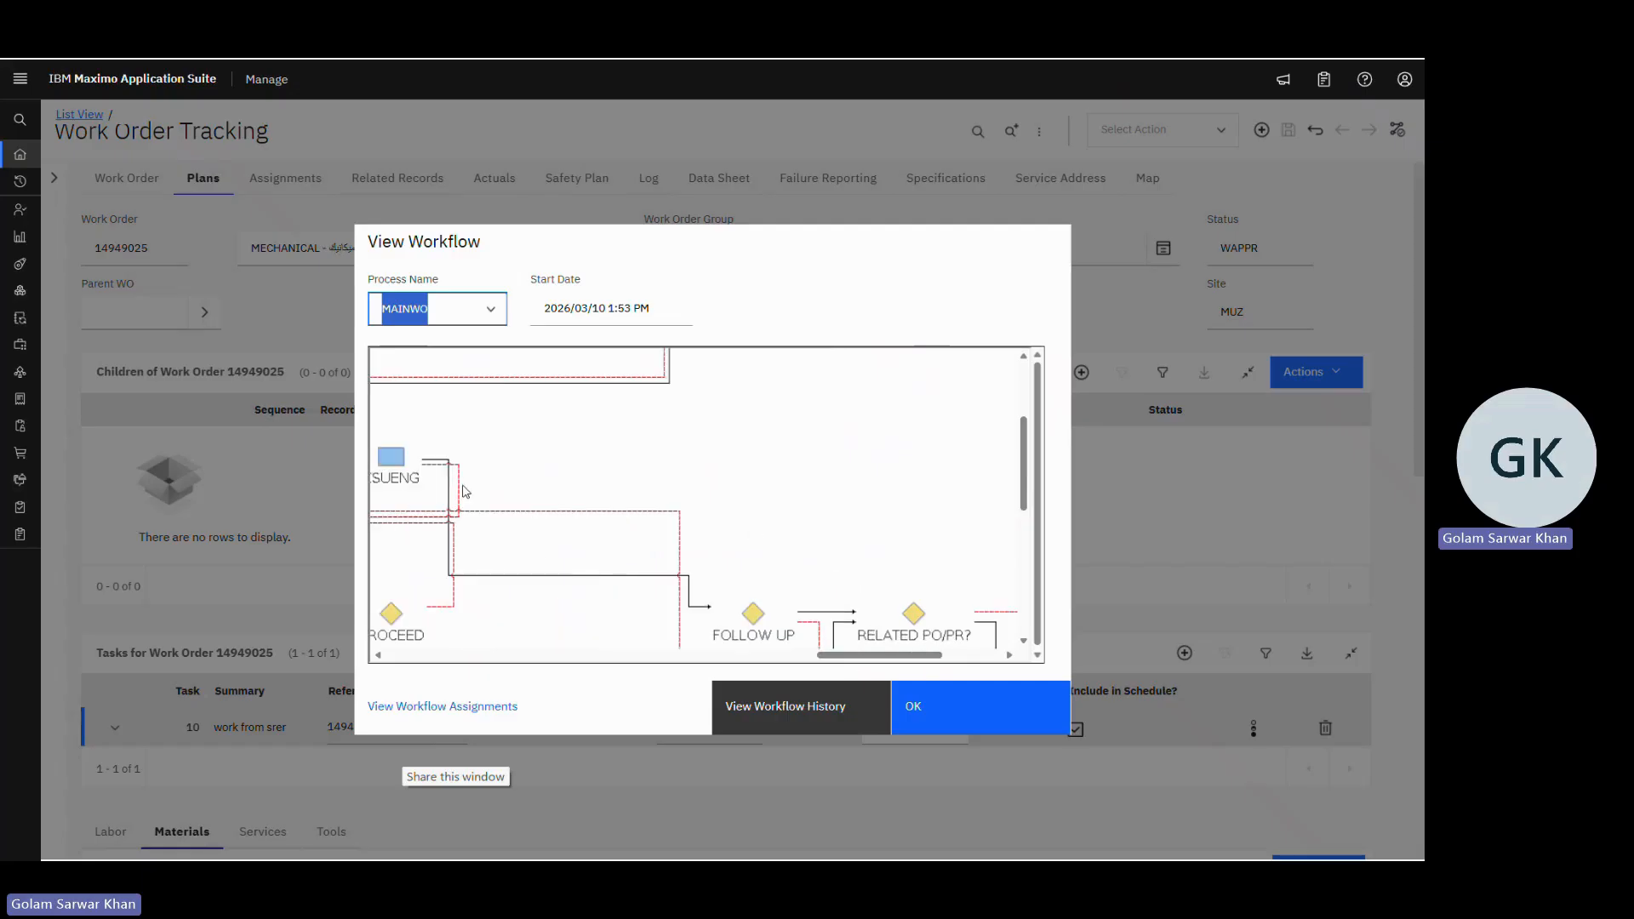
scroll(776, 576, "down", 2)
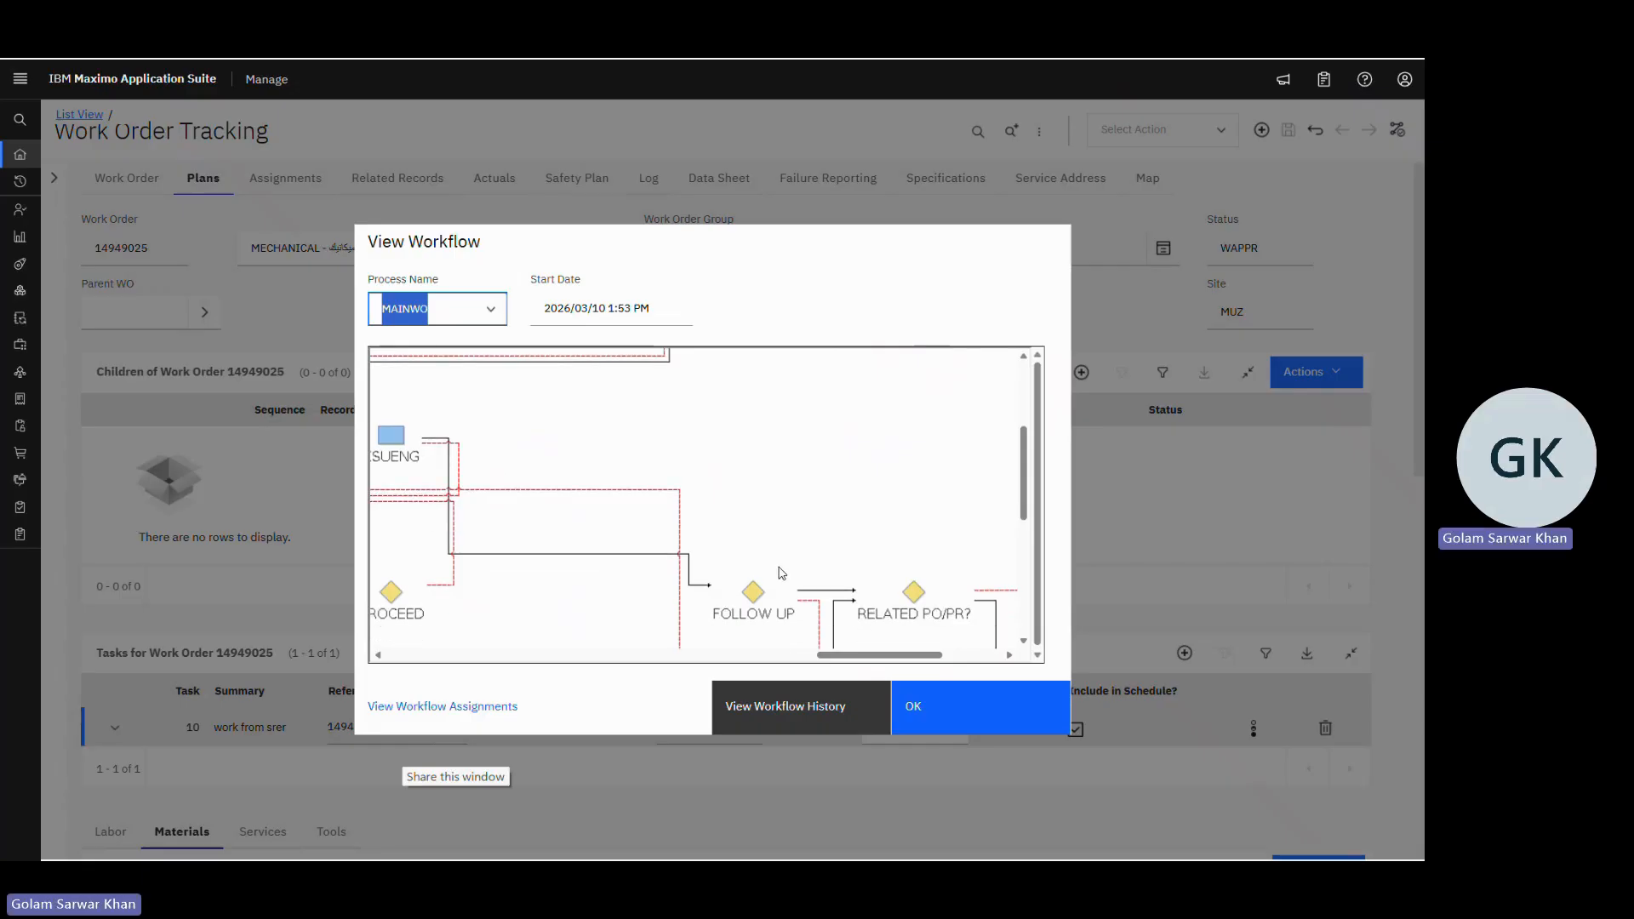
mouse_move(879, 662)
left_mouse_down()
mouse_move(905, 662)
mouse_move(852, 662)
left_mouse_up()
scroll(593, 545, "up", 1)
scroll(593, 545, "up", 5)
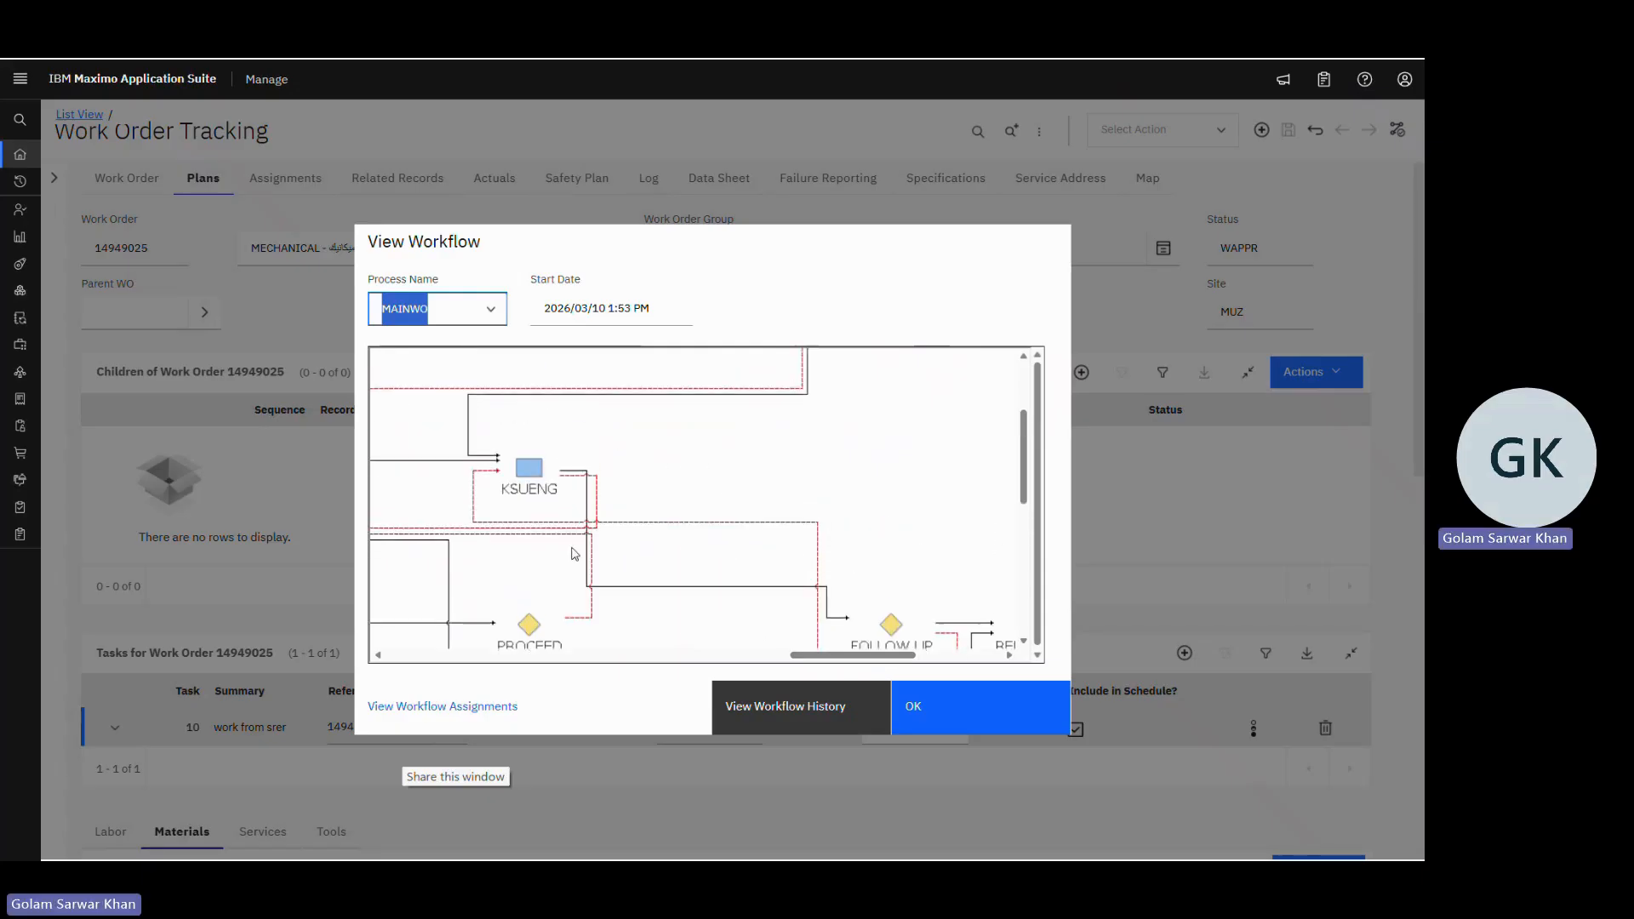
- Examine the workflow map around CHECK ITEMS and QUANTITY DIFFERENCE and follow the links through CMMS to KSUENG
left_click_drag(854, 658, 719, 659)
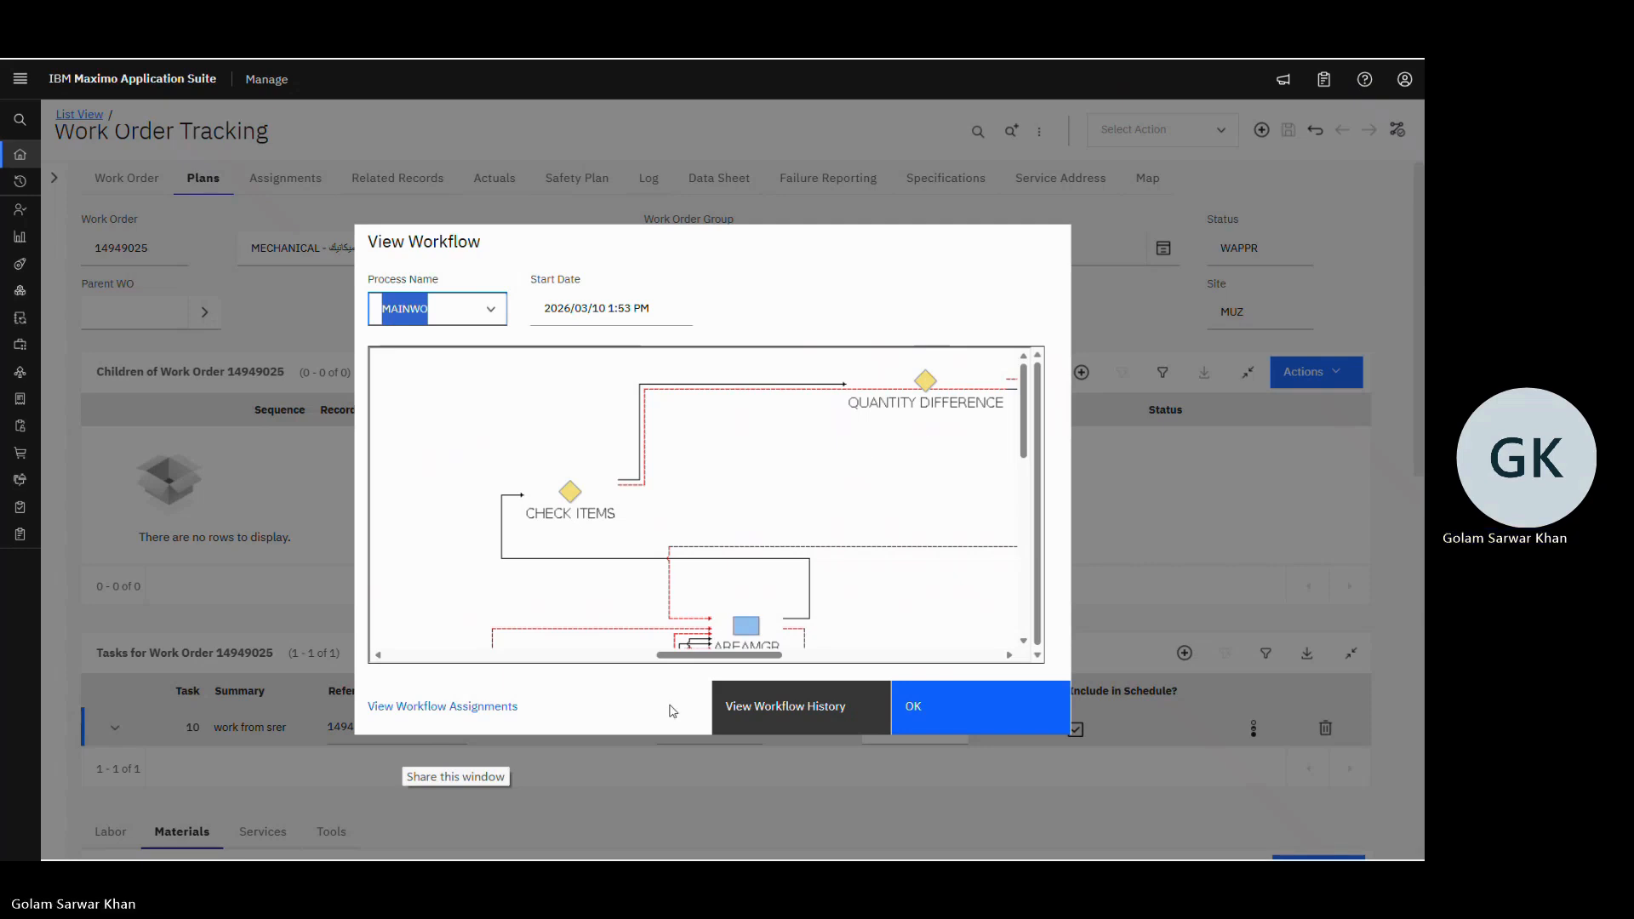
left_click_drag(752, 665, 839, 662)
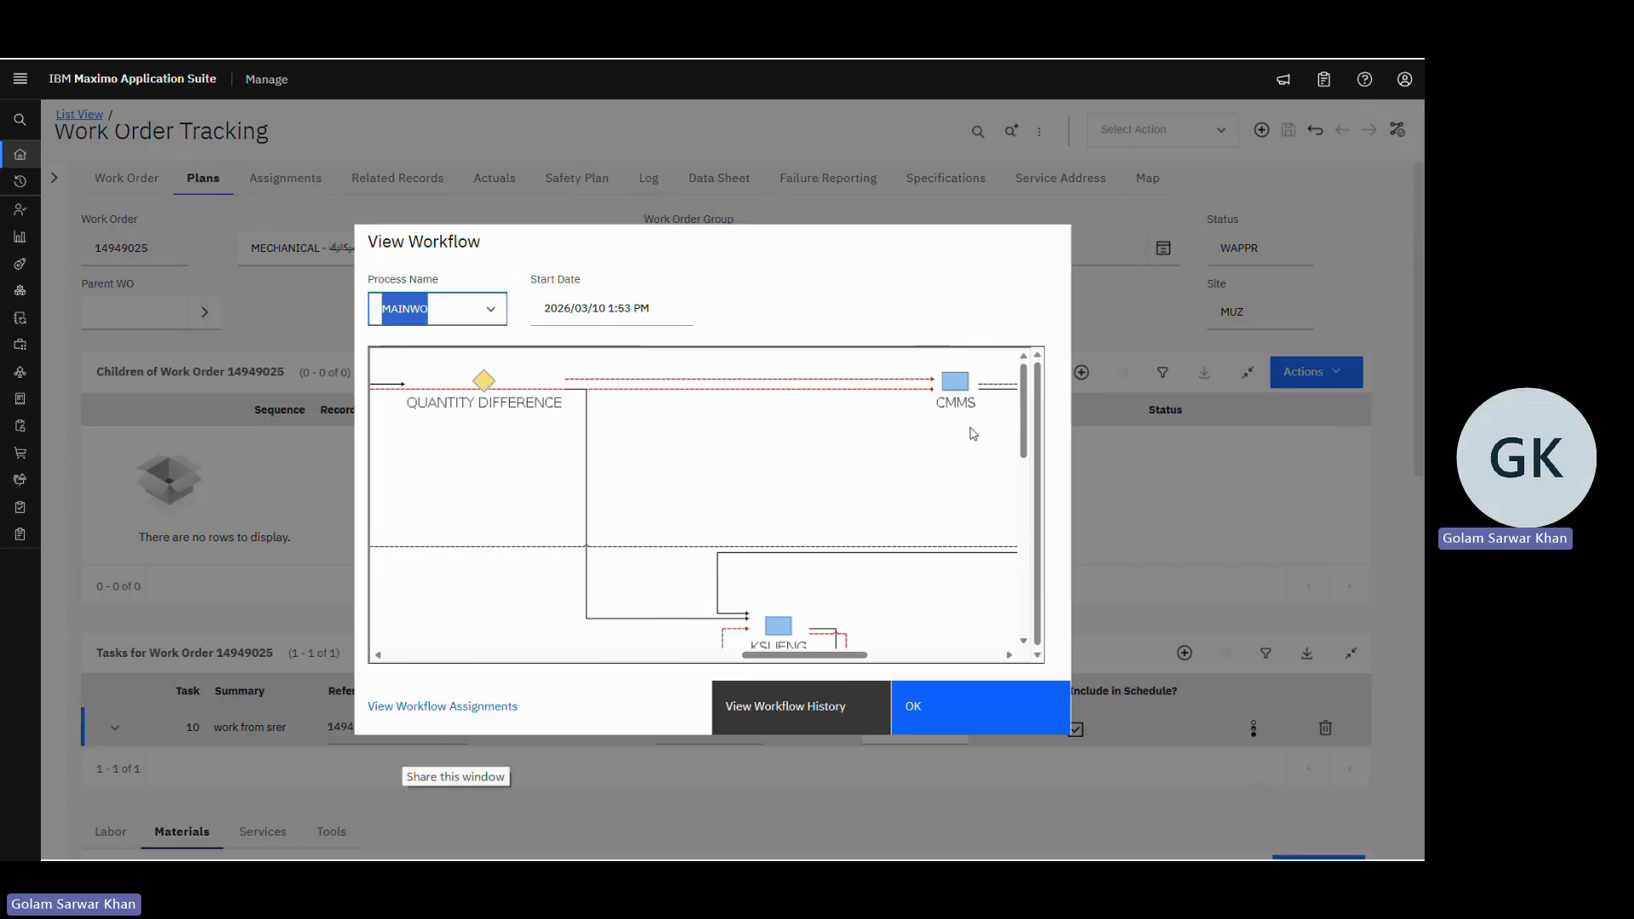
left_click_drag(832, 662, 848, 661)
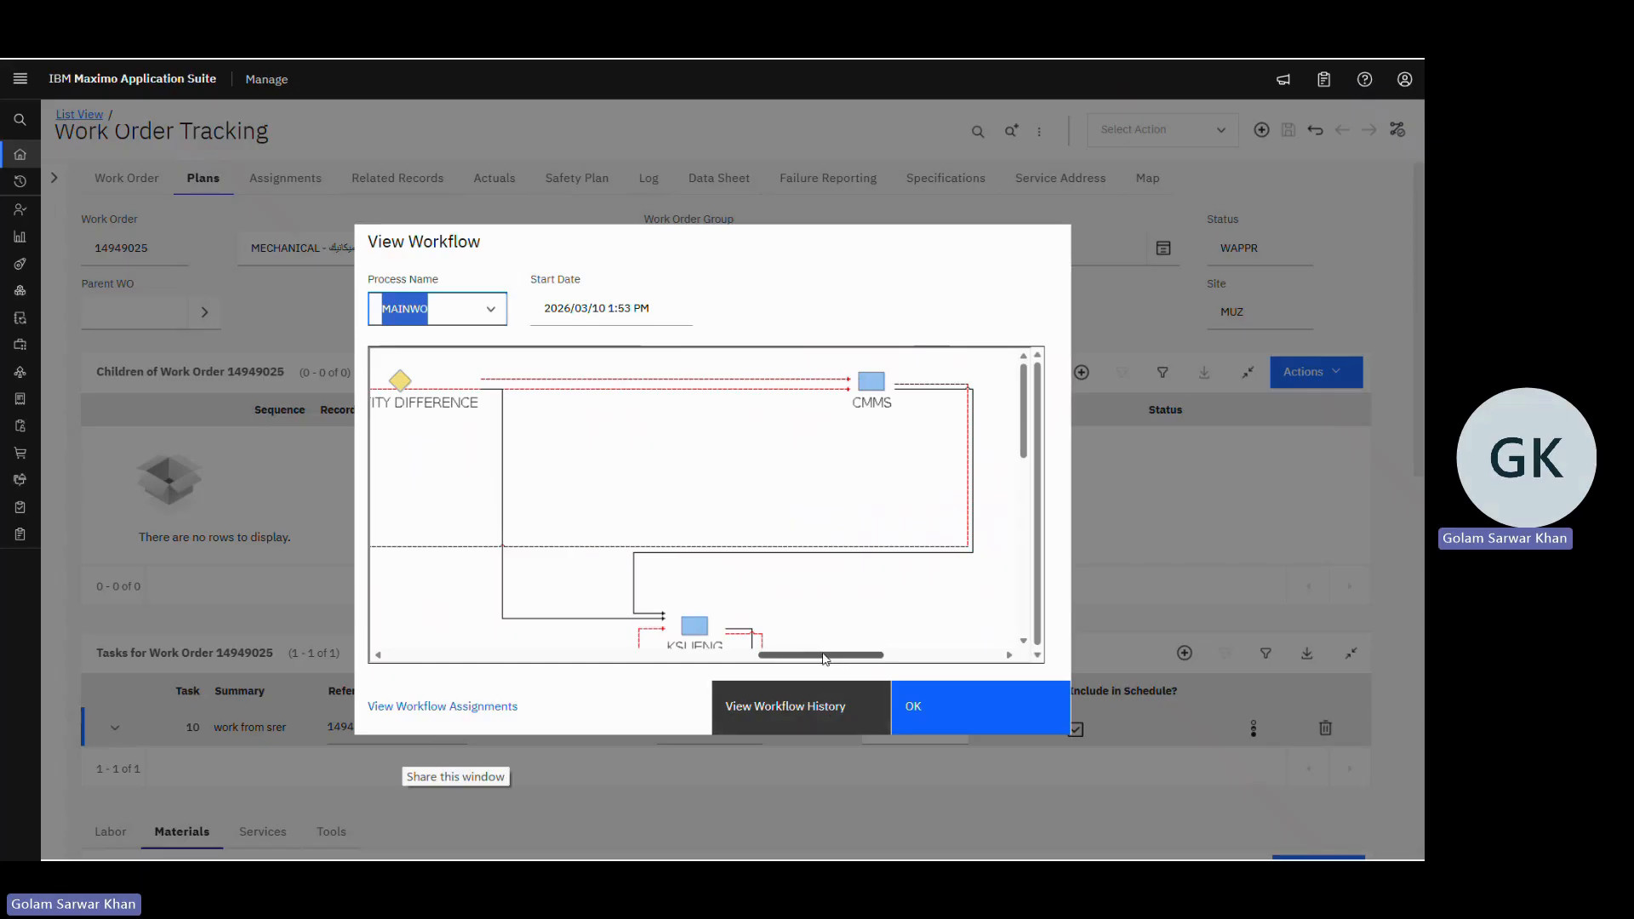
left_click_drag(824, 658, 839, 658)
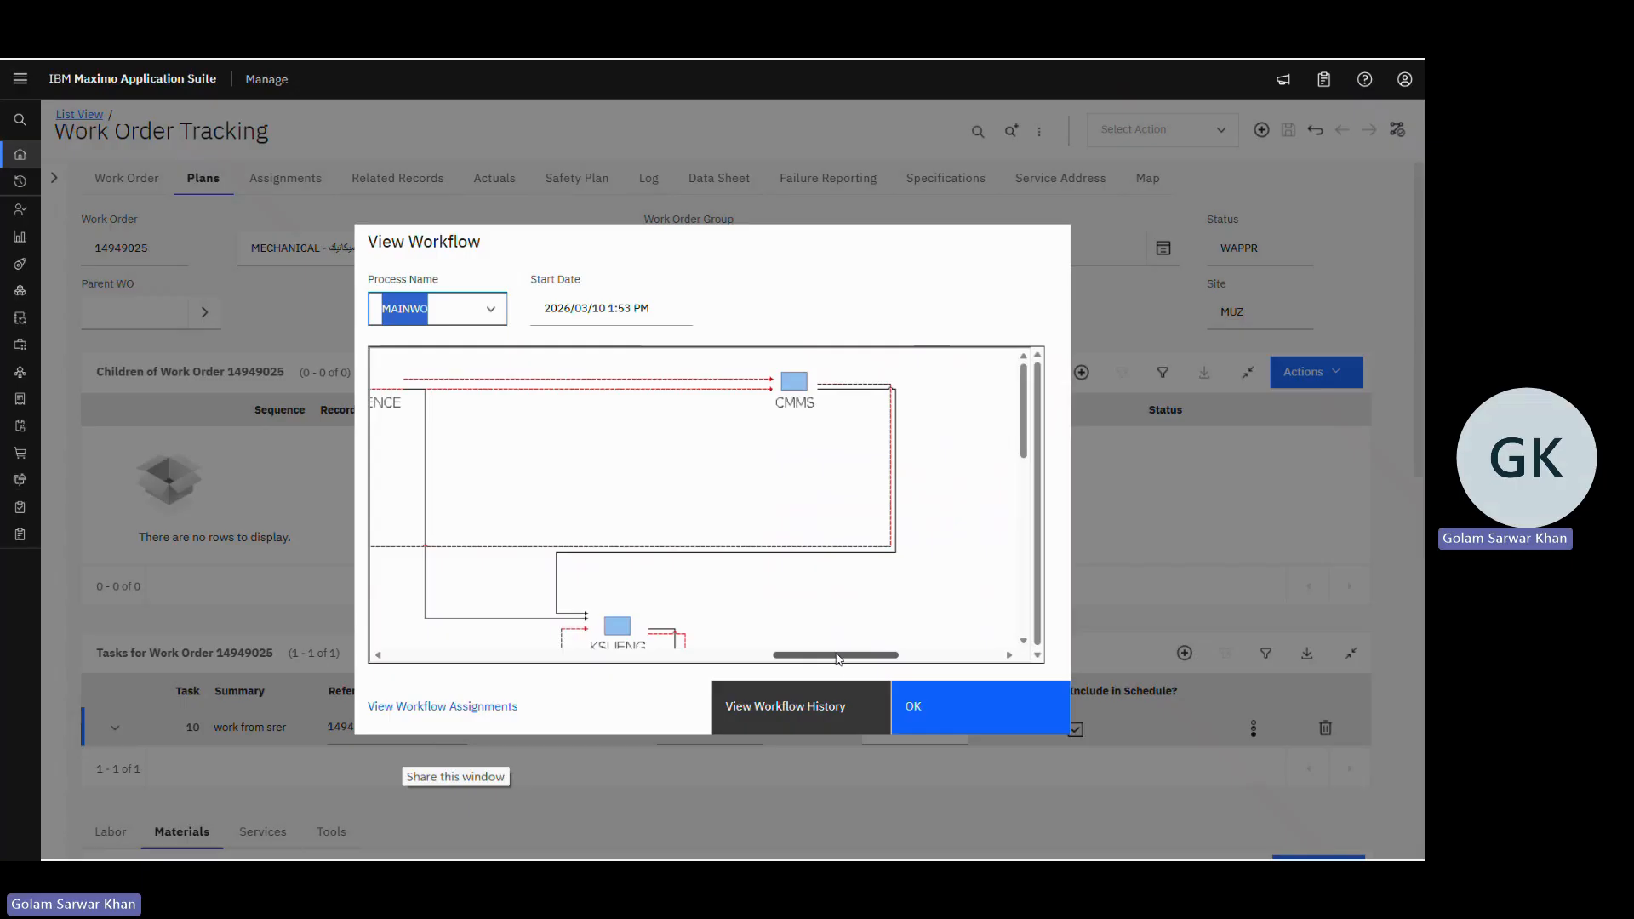
left_click_drag(839, 659, 849, 656)
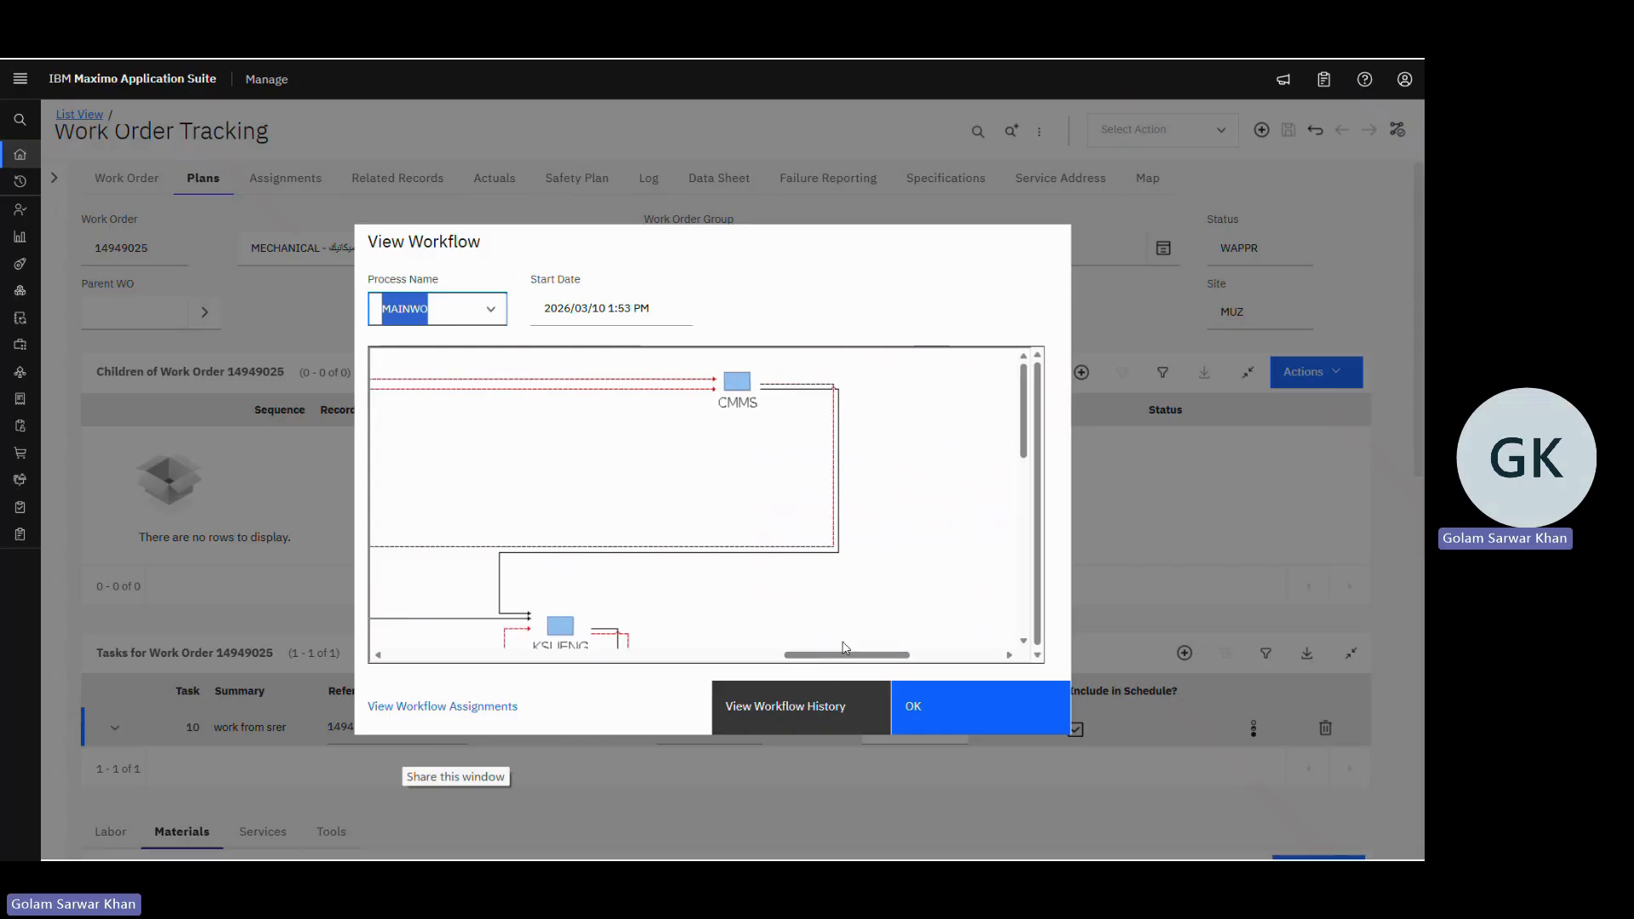
scroll(696, 590, "down", 1)
scroll(696, 591, "down", 1)
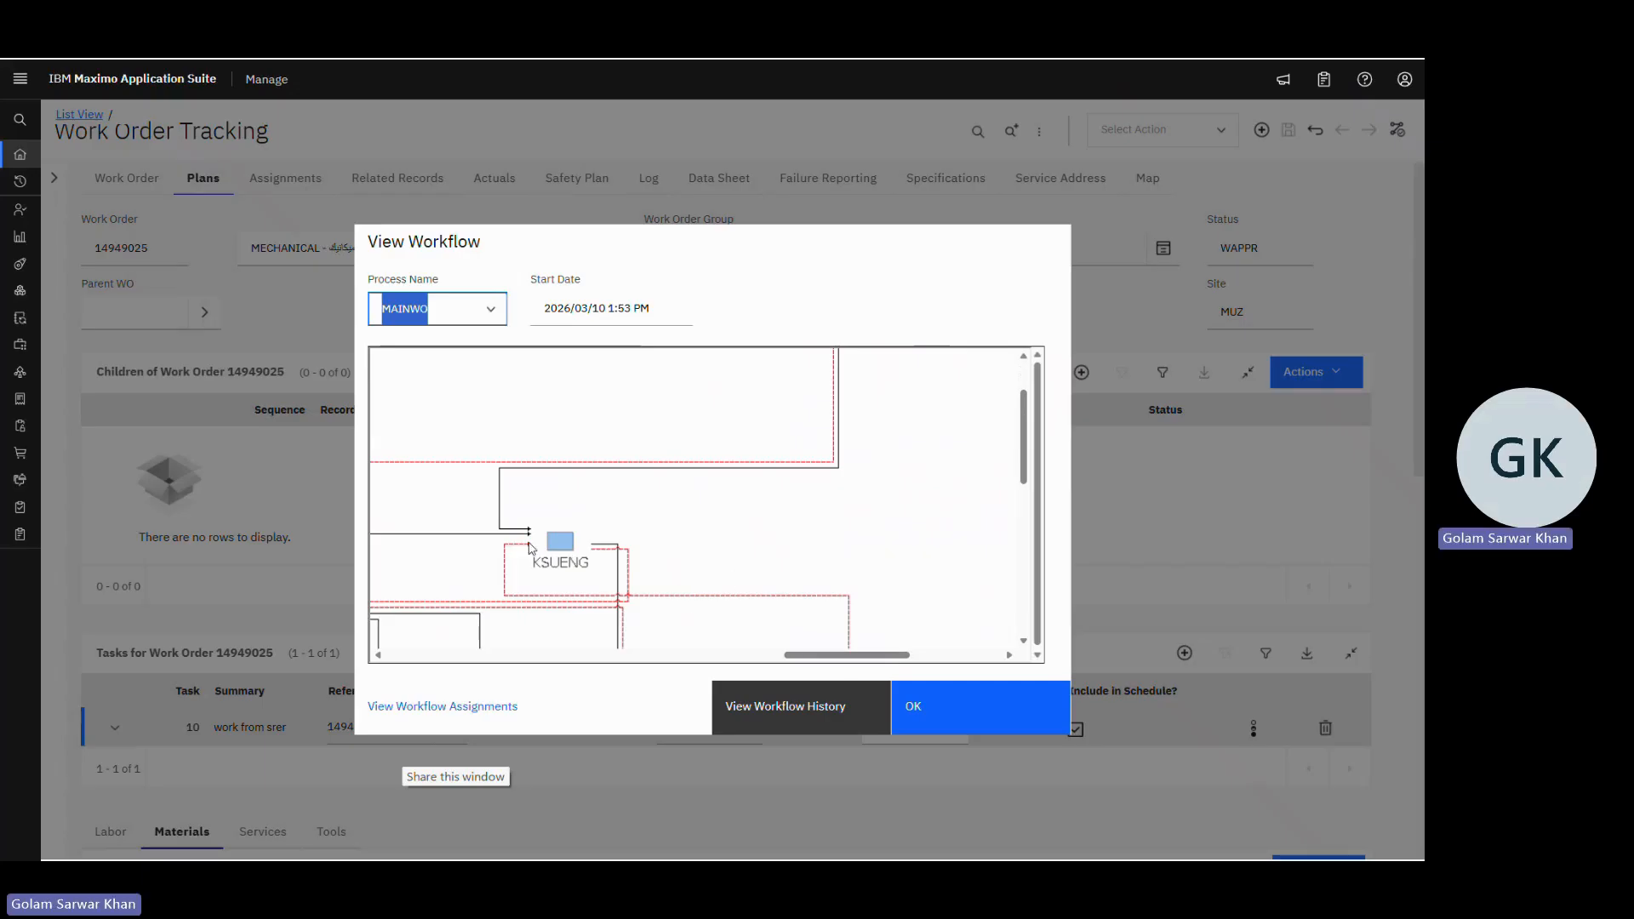
- Examine the closing section of the workflow map from FOLLOW UP through RELATED PO/PR? and CMMS to STOP 73, and close the map
left_click_drag(855, 662, 954, 660)
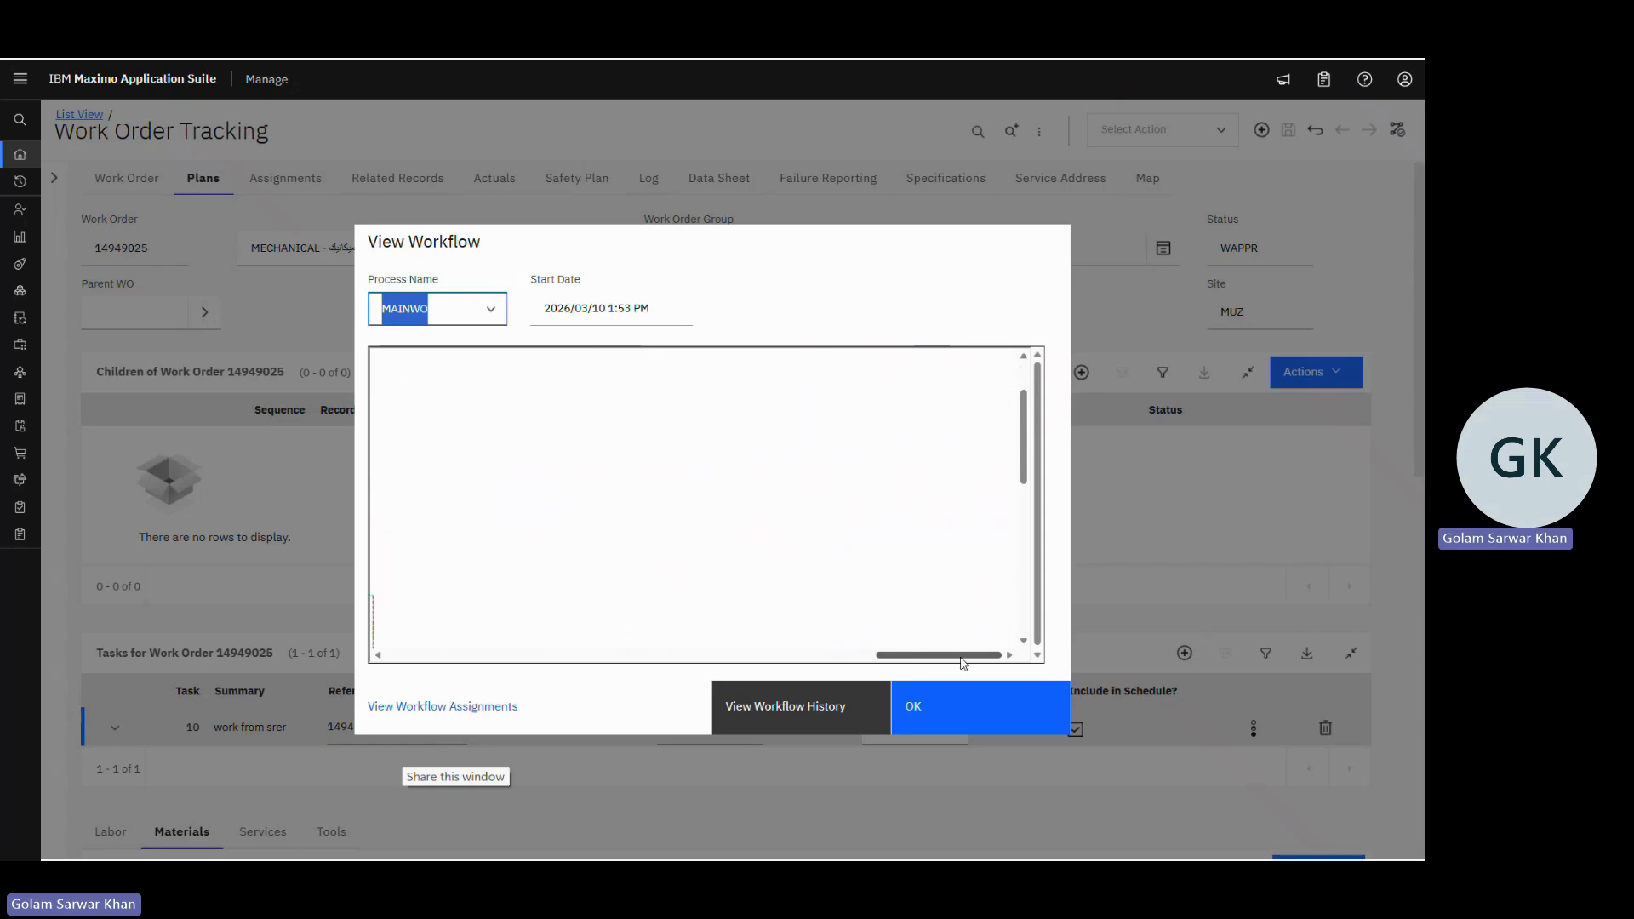
scroll(883, 568, "down", 1)
scroll(885, 566, "down", 3)
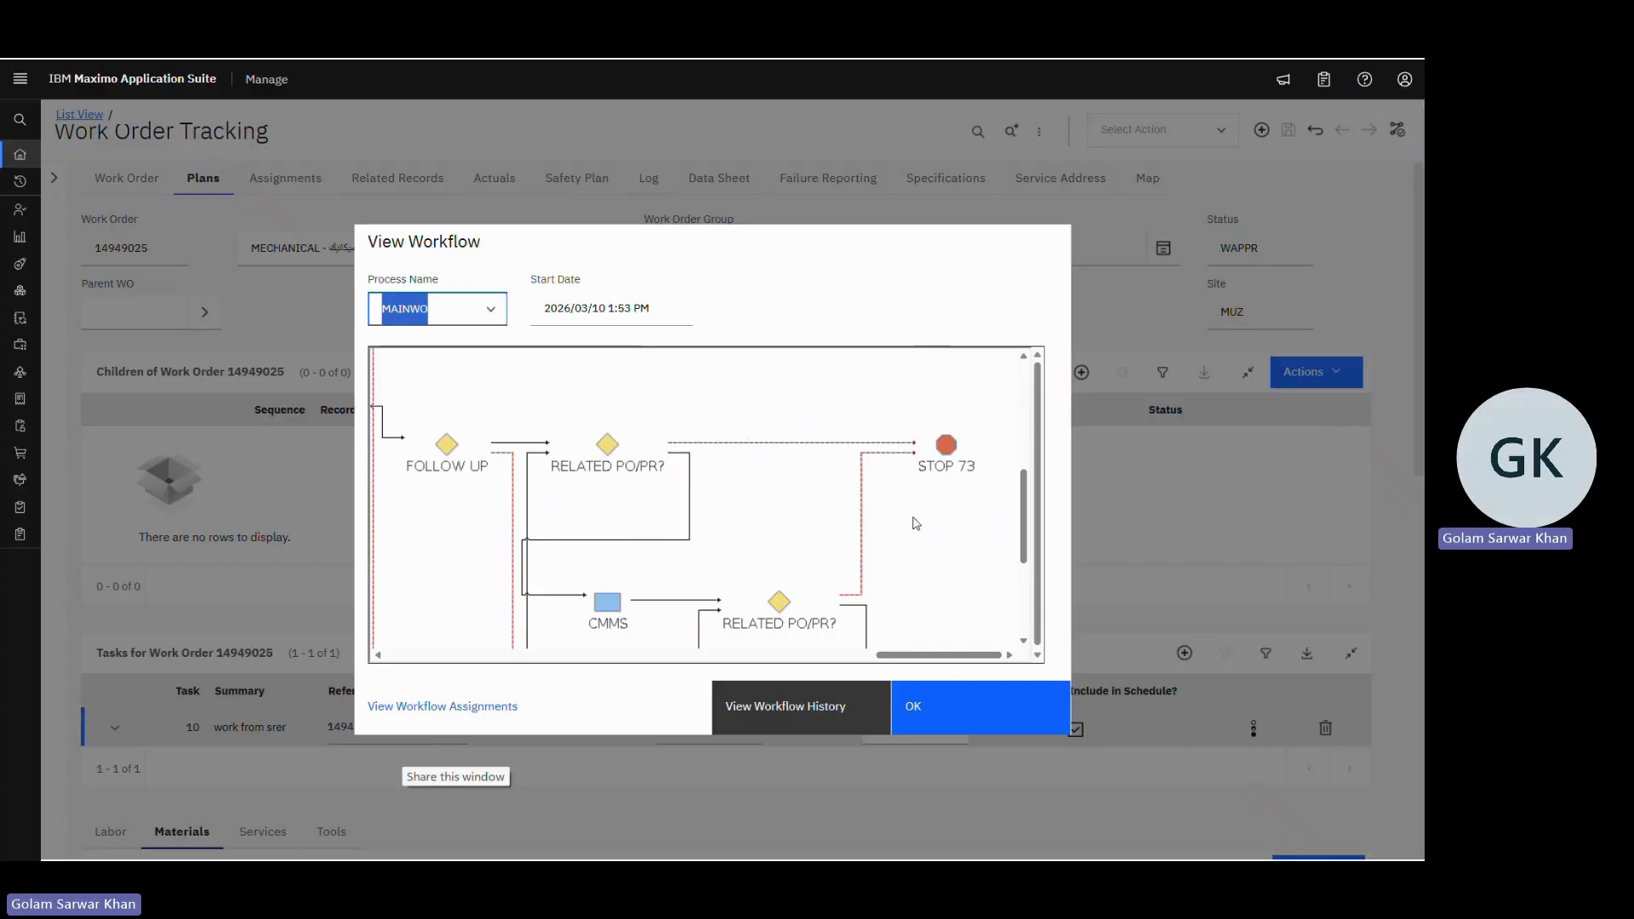
left_click_drag(937, 663, 893, 660)
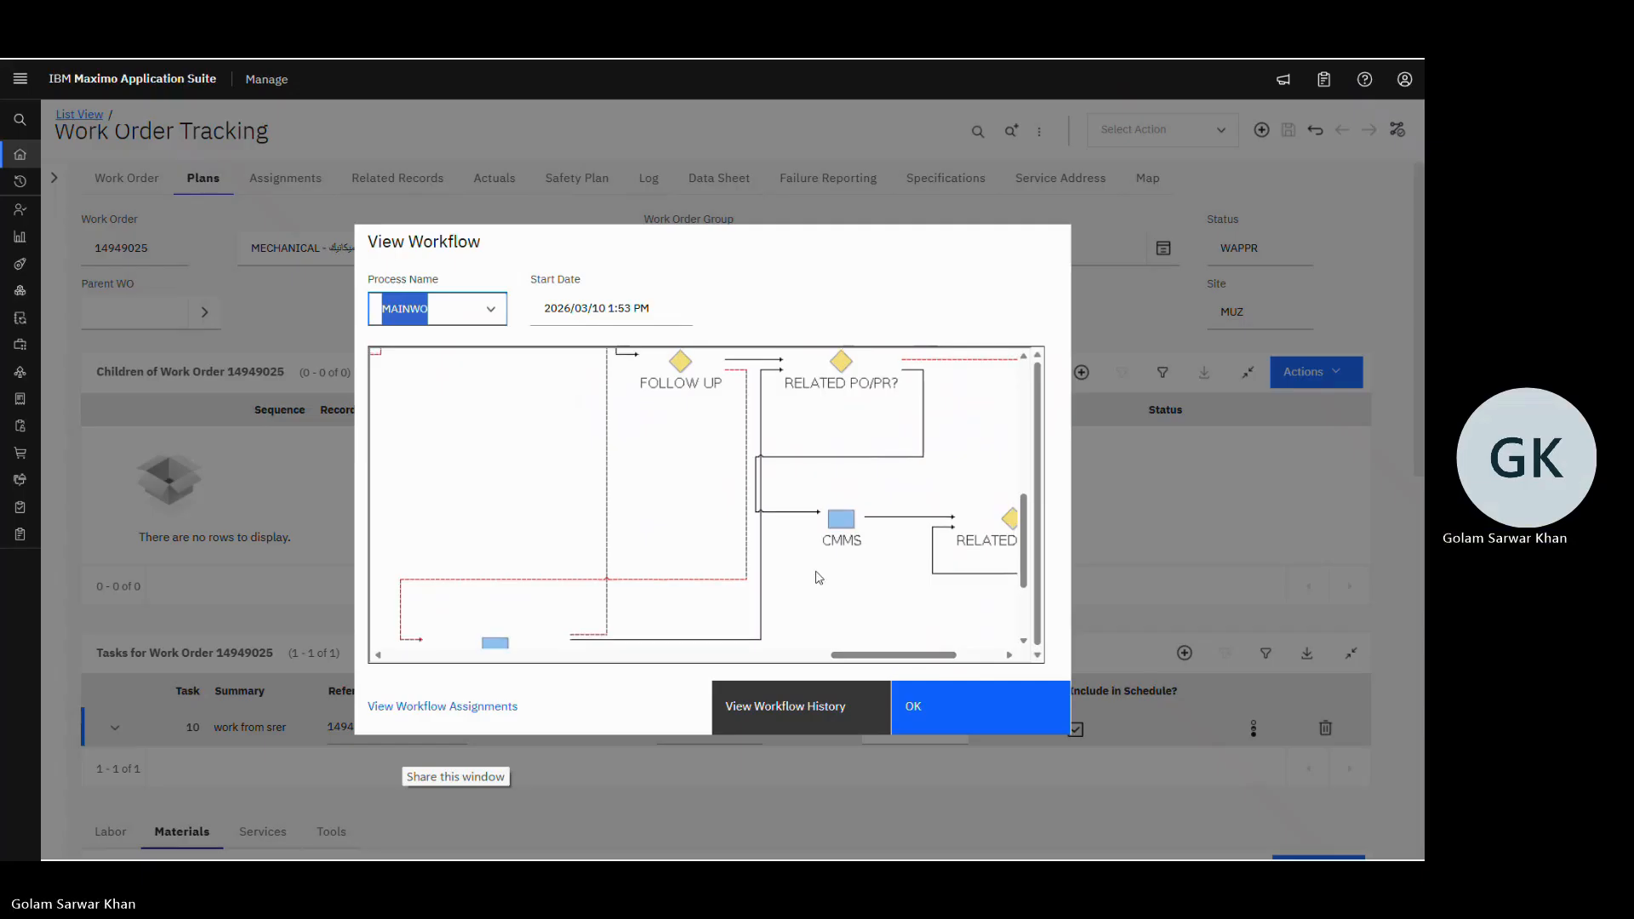
scroll(839, 575, "up", 3)
scroll(851, 557, "down", 1)
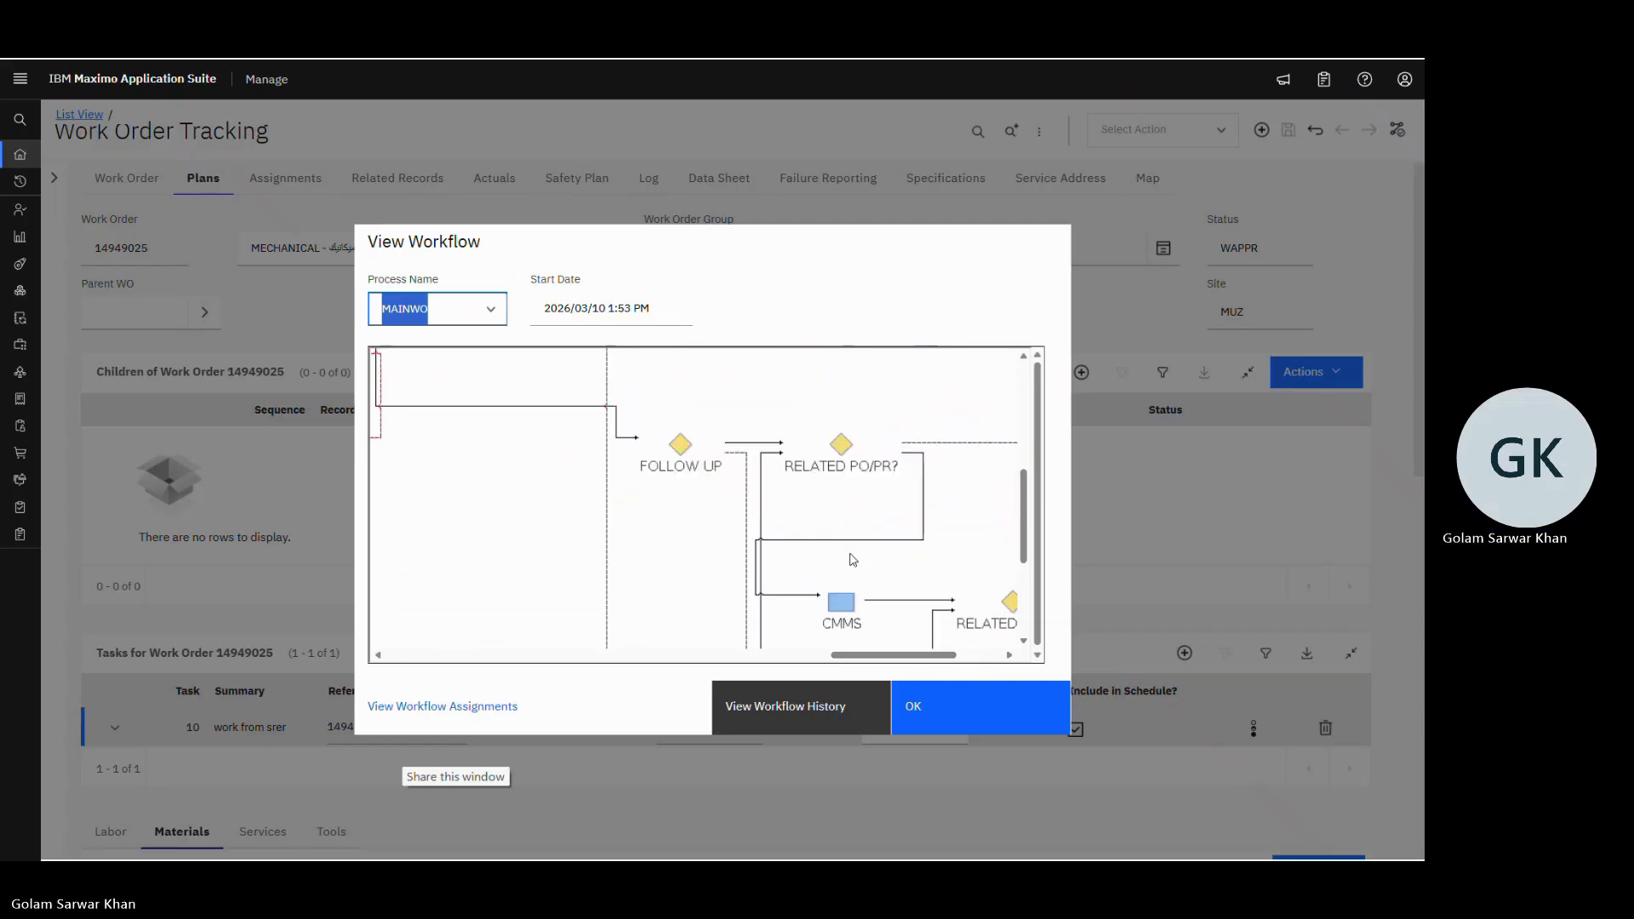
left_click_drag(900, 657, 937, 657)
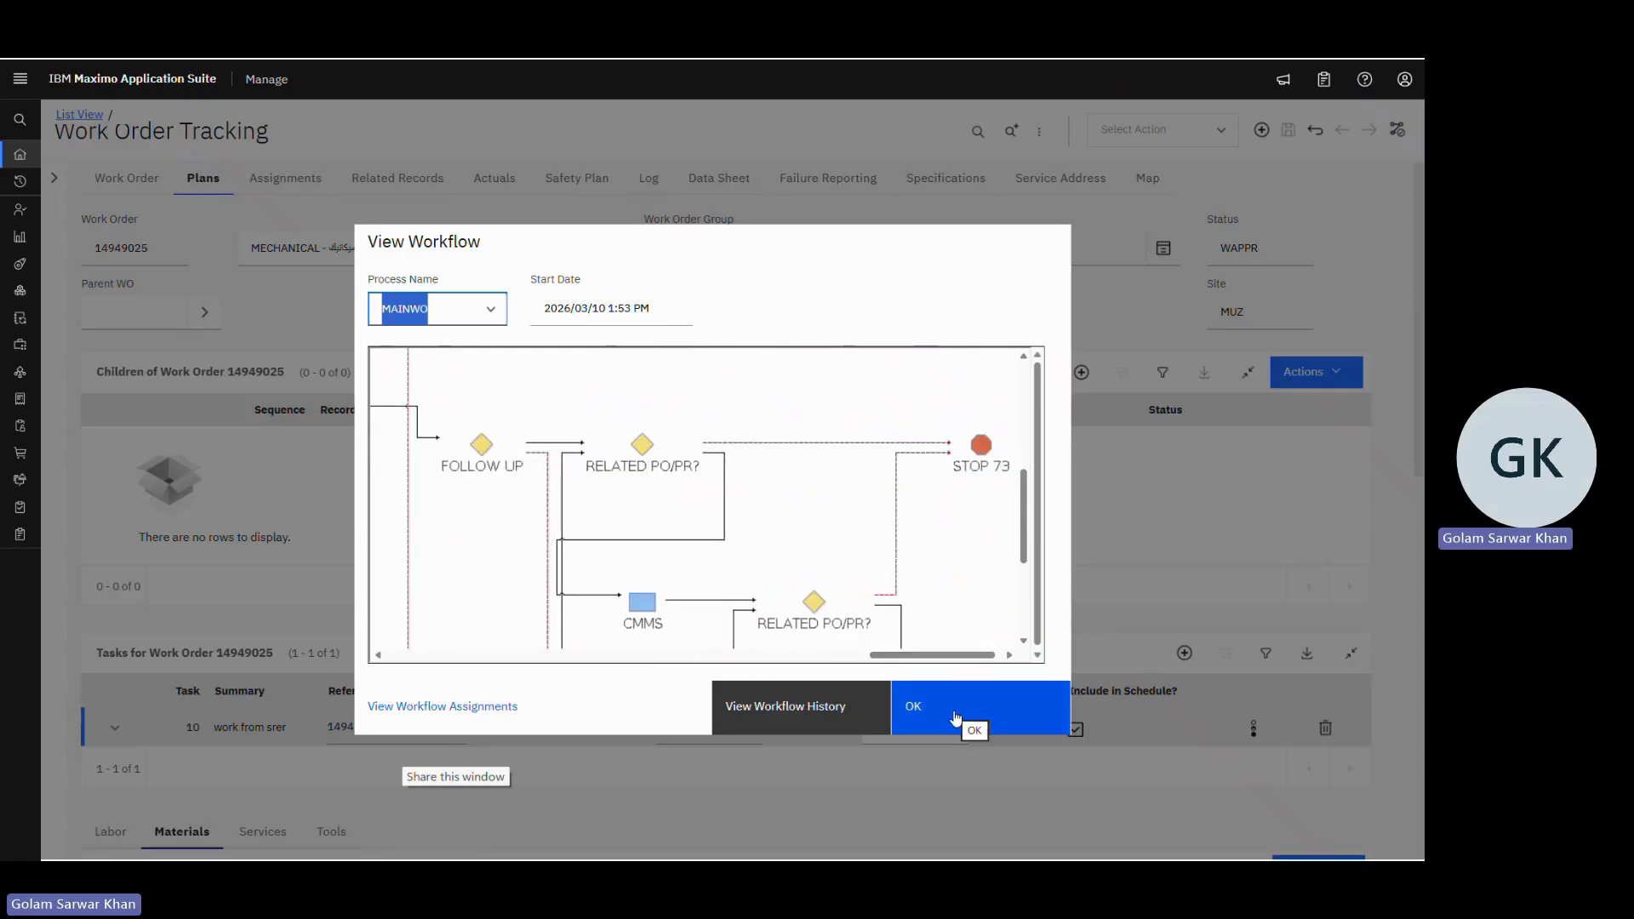
left_click(954, 715)
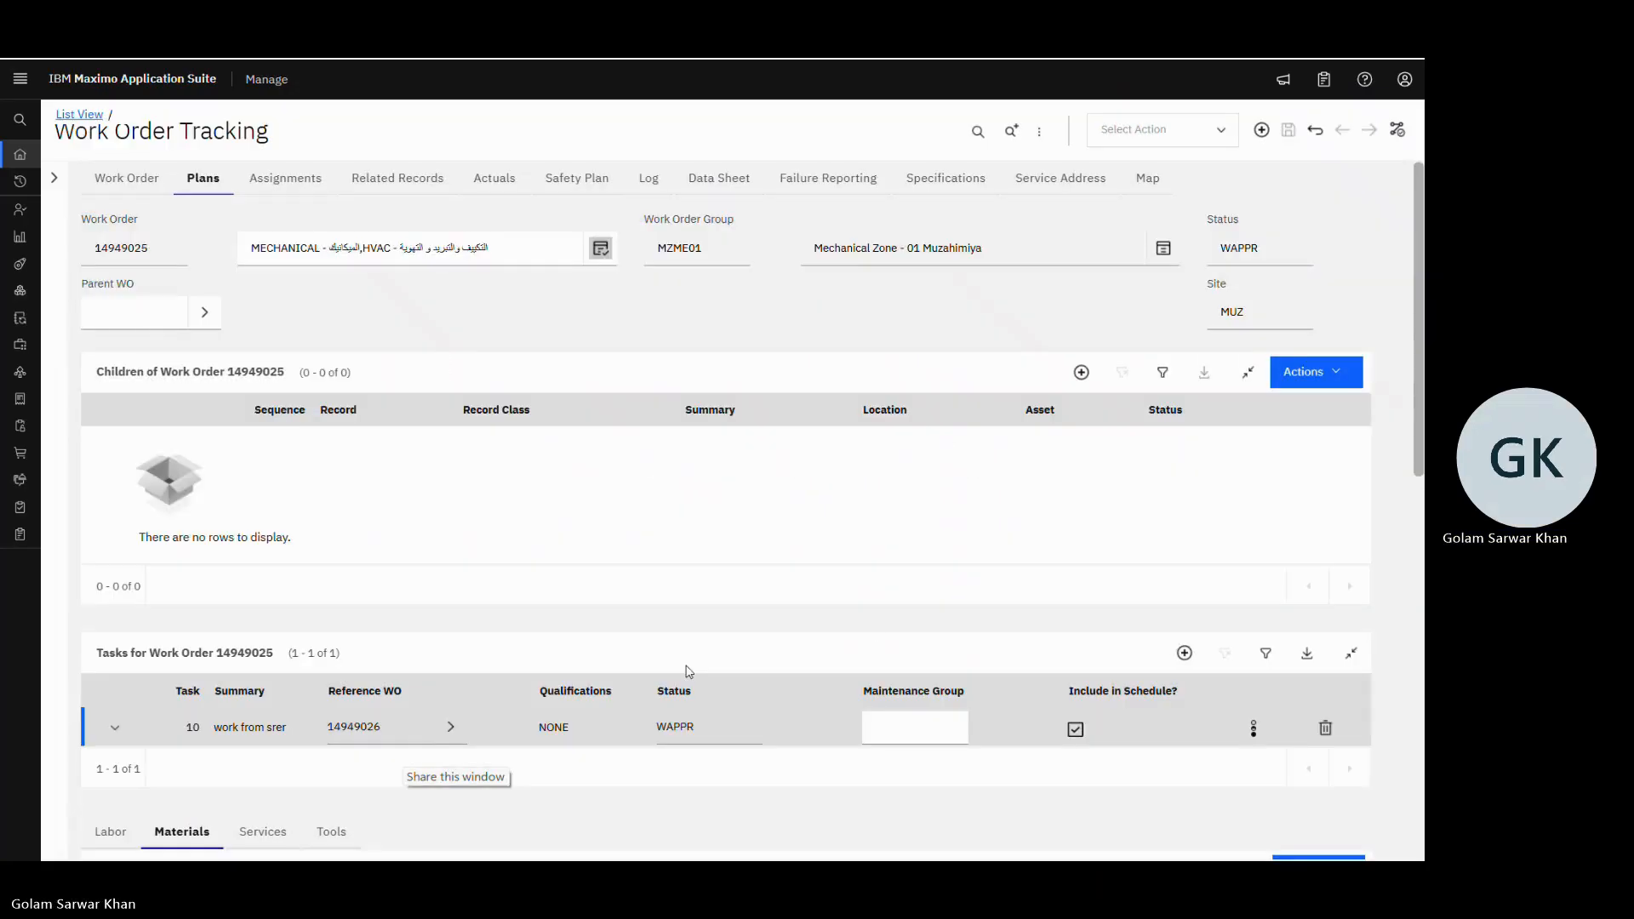